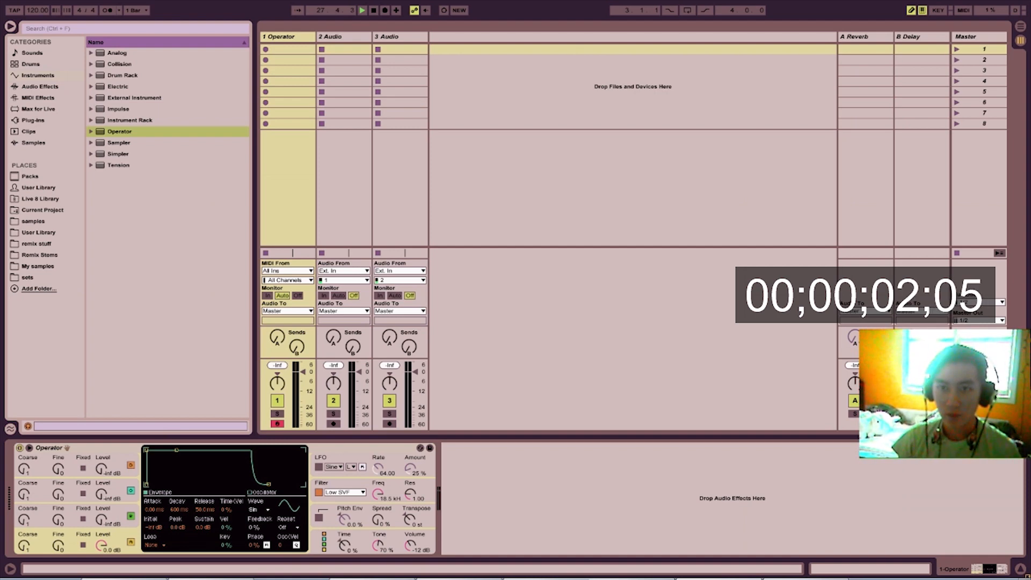
Step: Set Operator's filter frequency to 551 Hz and lower the volume of the Operator track
click(295, 48)
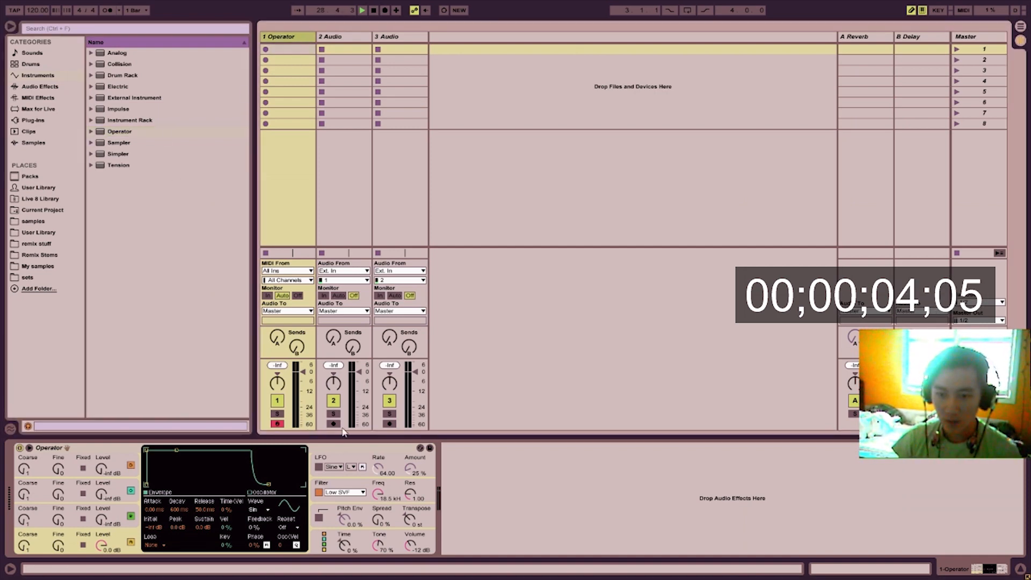
click(379, 494)
drag(380, 494, 379, 531)
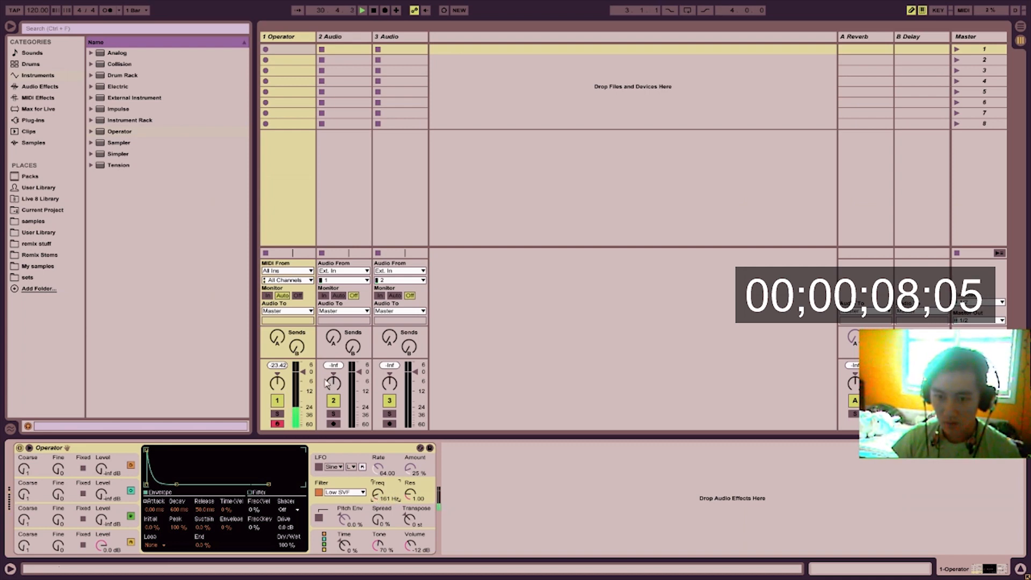
drag(303, 372, 302, 382)
drag(382, 496, 382, 485)
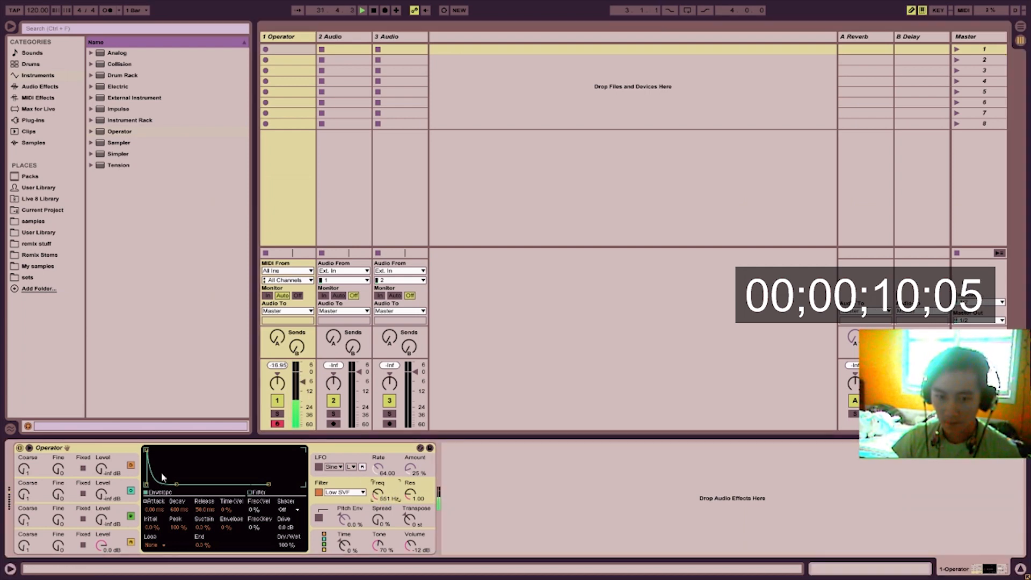
Step: Give oscillators A and B the Square D waveform, with levels of -10 dB for A and -20 dB for B
drag(101, 520, 101, 517)
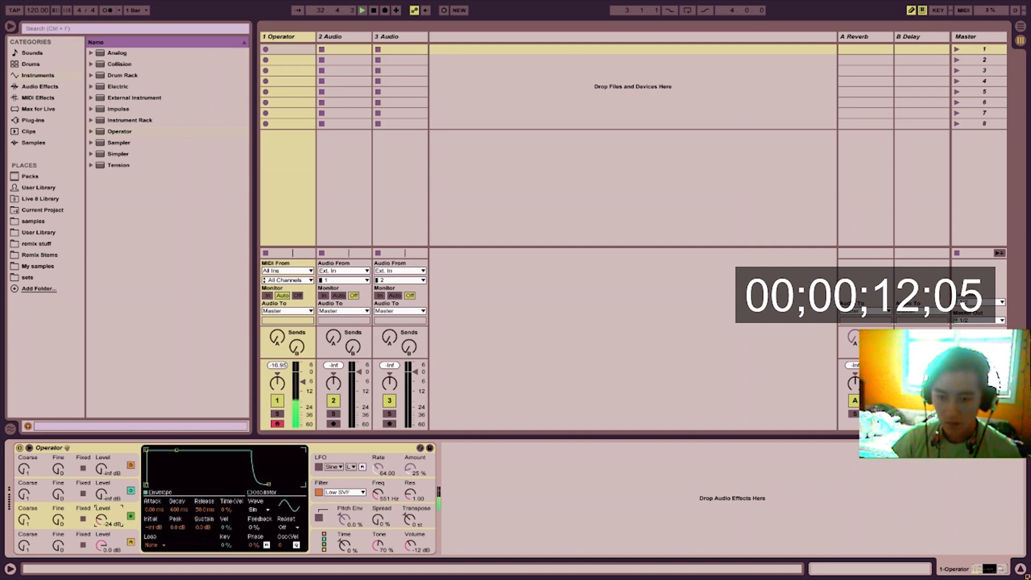
click(258, 509)
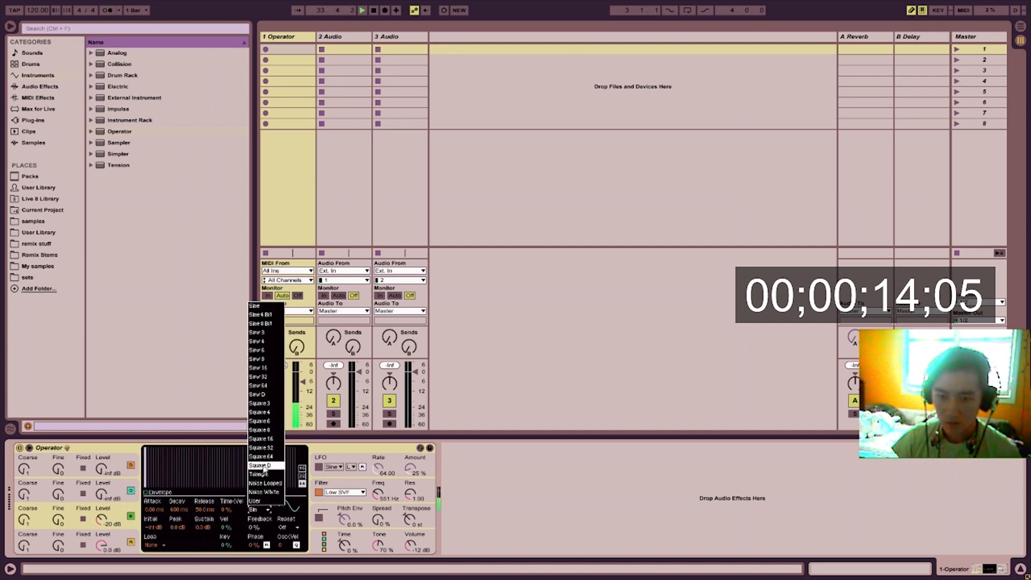
click(266, 467)
drag(101, 546, 101, 553)
click(259, 509)
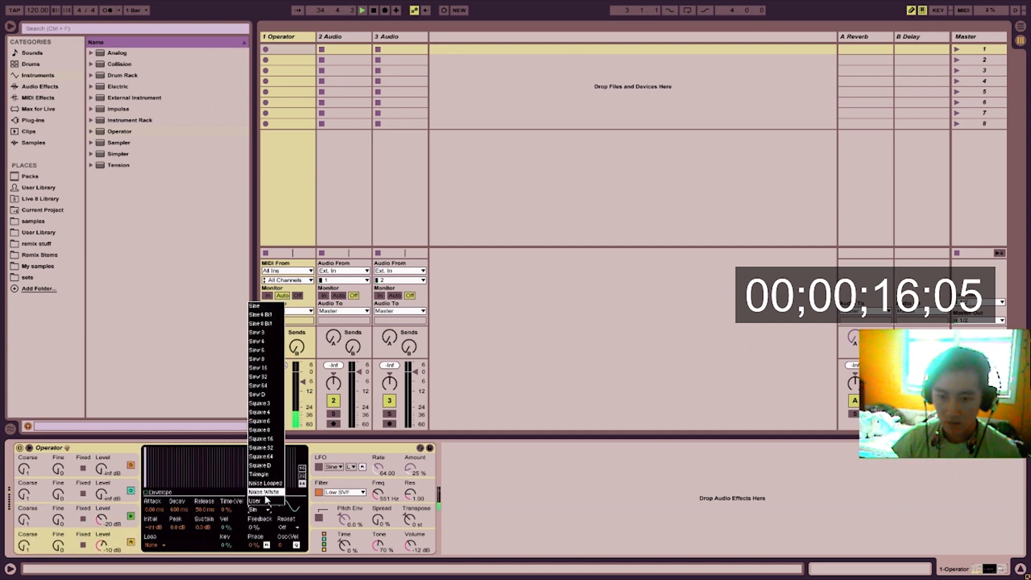
click(272, 467)
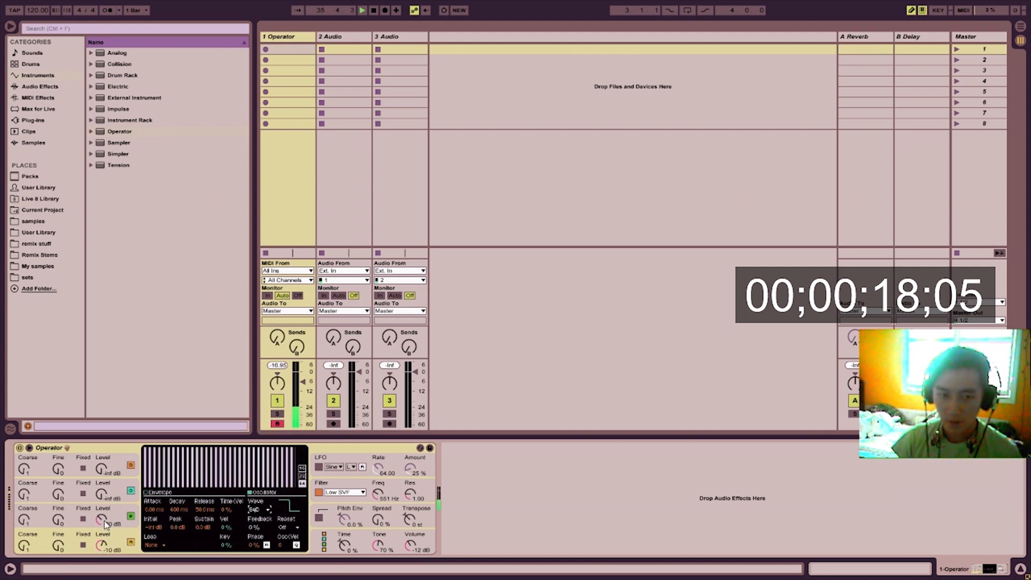
Step: Set the levels to -9.8 dB for oscillator A and -7.3 dB for B, with B's coarse at 0.5 and A's phase retrigger off
drag(100, 548, 108, 514)
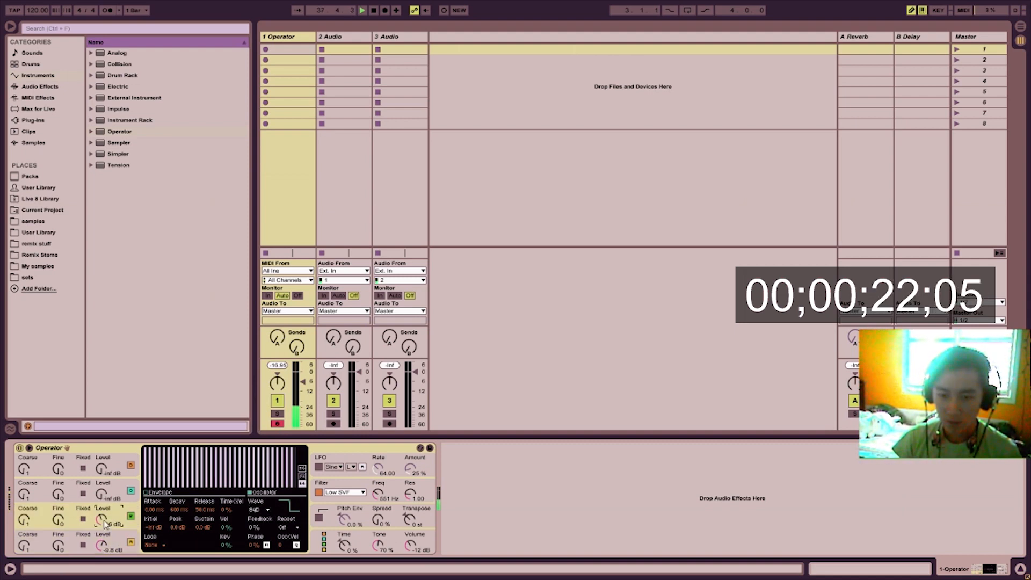
click(259, 509)
click(261, 514)
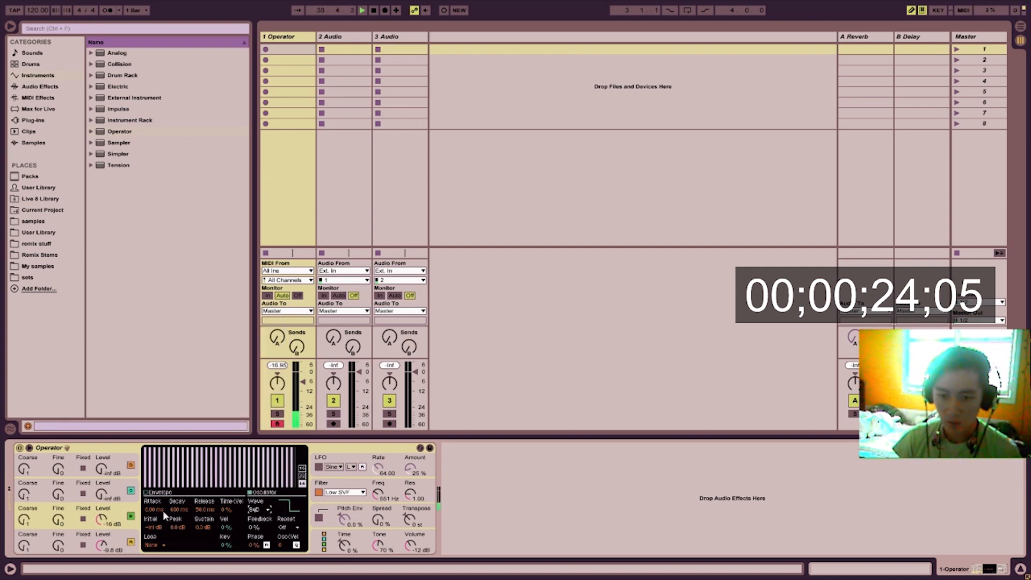
drag(102, 520, 102, 509)
click(20, 524)
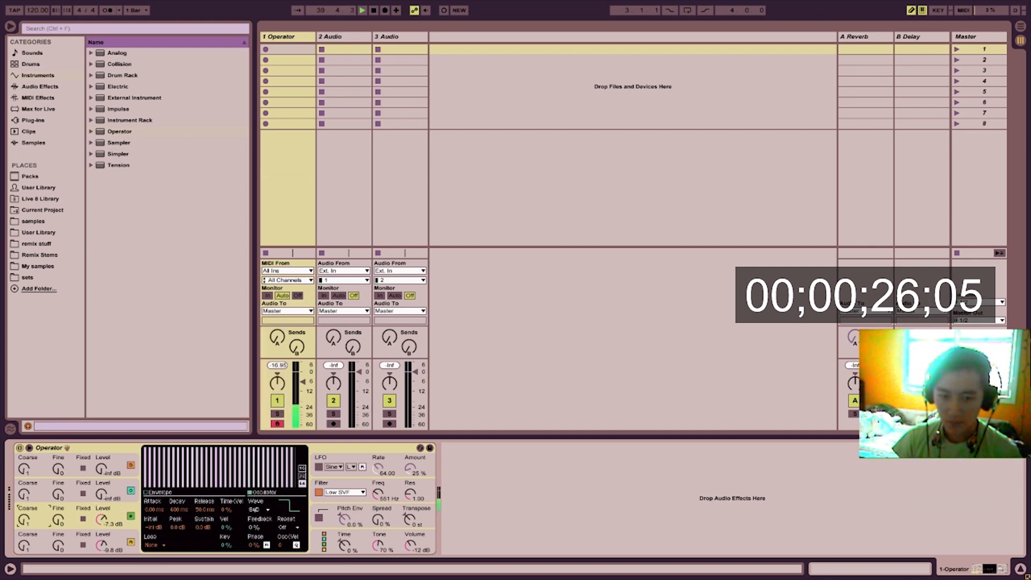
click(267, 545)
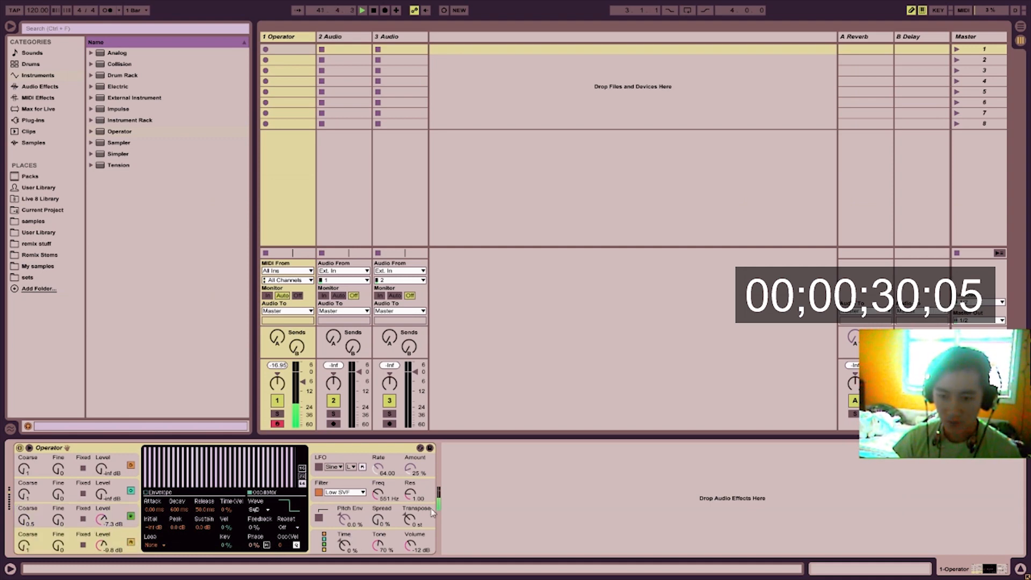
Step: Raise the filter frequency to 2.53 kHz and detune oscillator A with a fine value of 5
click(378, 493)
drag(378, 494, 378, 488)
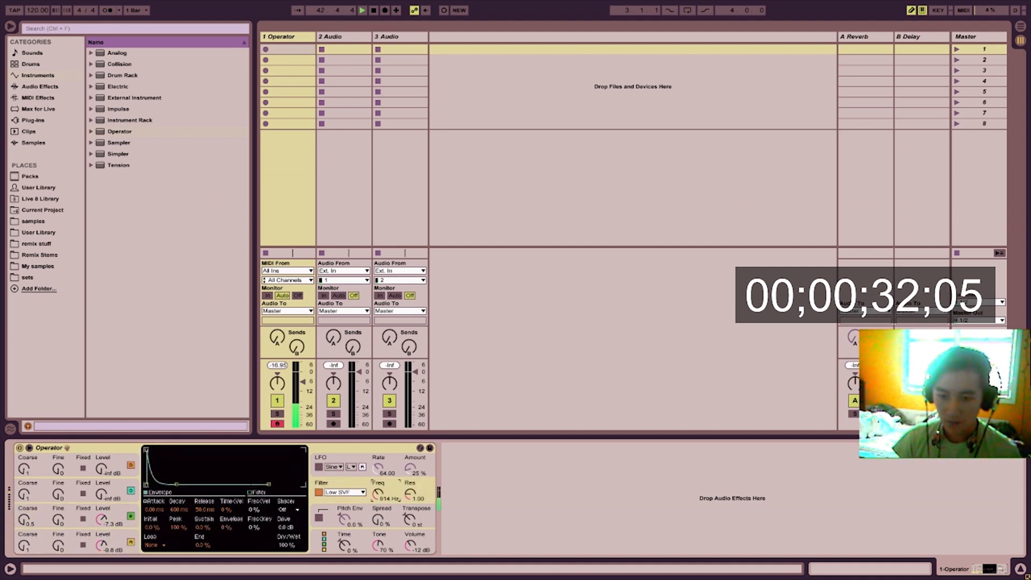
drag(378, 488, 378, 480)
drag(62, 545, 57, 547)
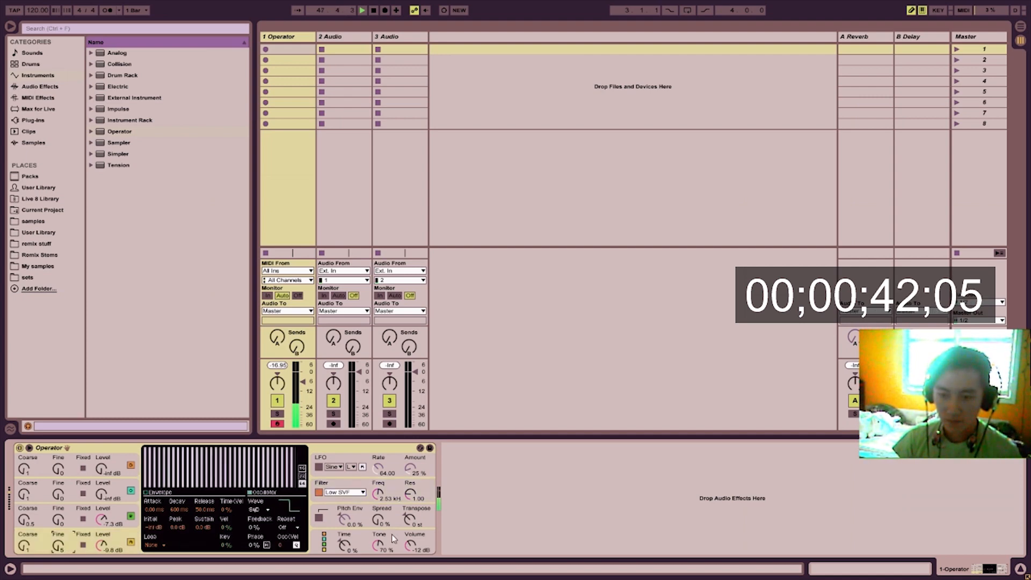
Step: Reduce Operator's tone to 34 % and turn off voice retrigger
drag(378, 545, 378, 560)
click(168, 545)
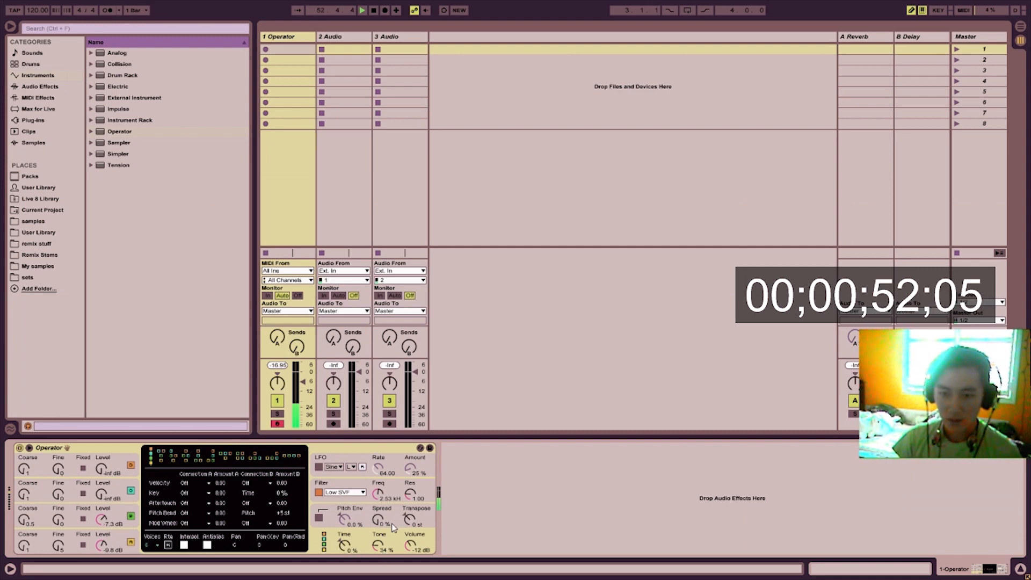
Step: Add a Chorus audio effect after Operator and set its feedback to 5.3 %
click(49, 87)
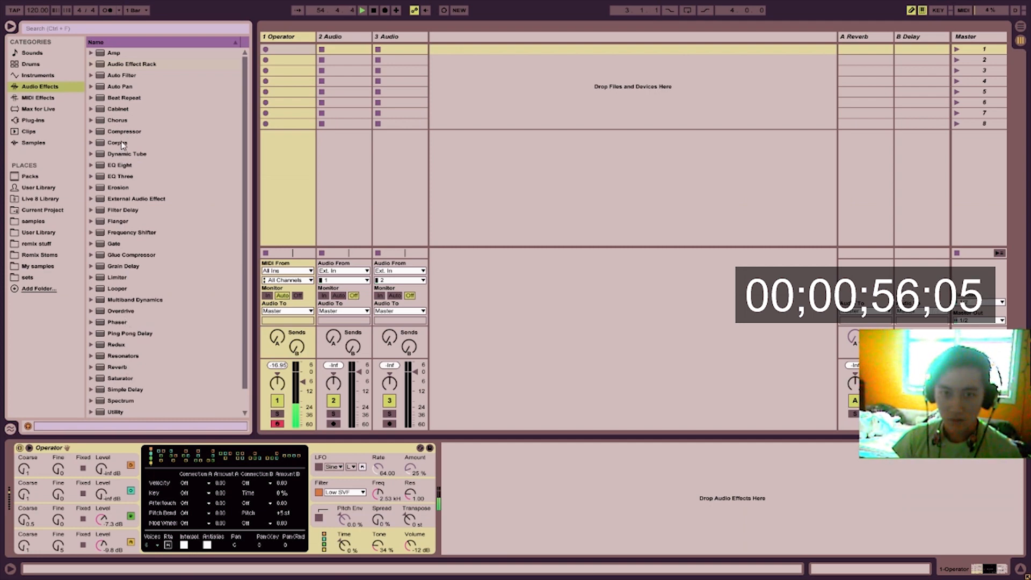
double_click(118, 121)
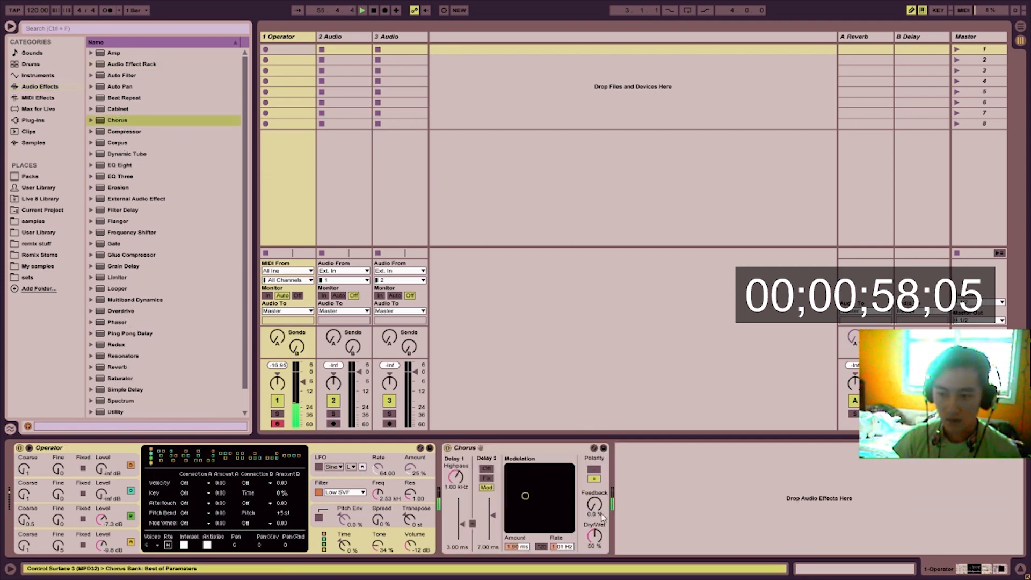
drag(594, 504, 594, 509)
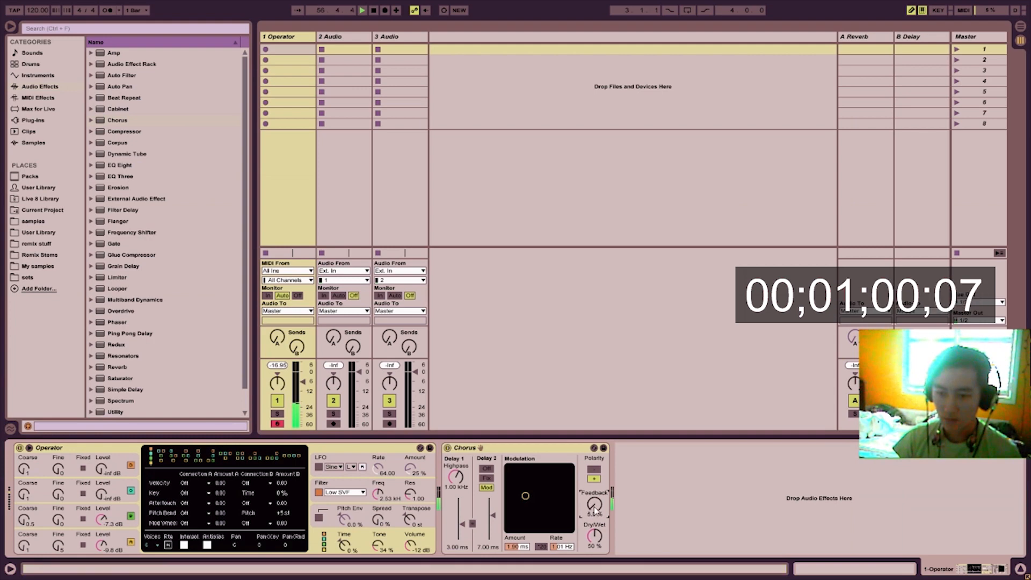
Step: Set oscillator A's fine tuning to 3 and the Chorus to 0.50 Hz rate, 43 % feedback and 75 % dry/wet
click(74, 547)
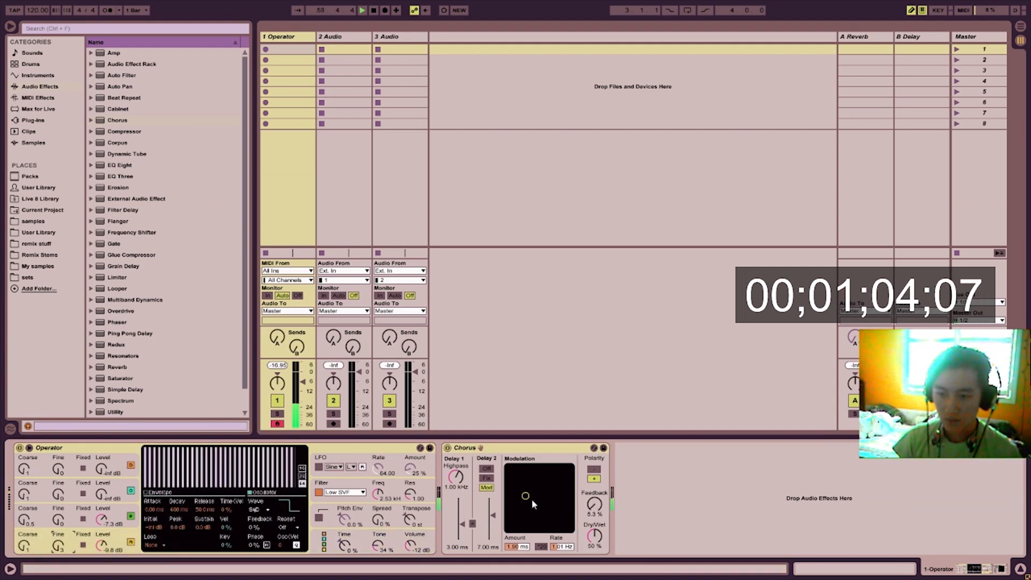
drag(556, 547, 556, 557)
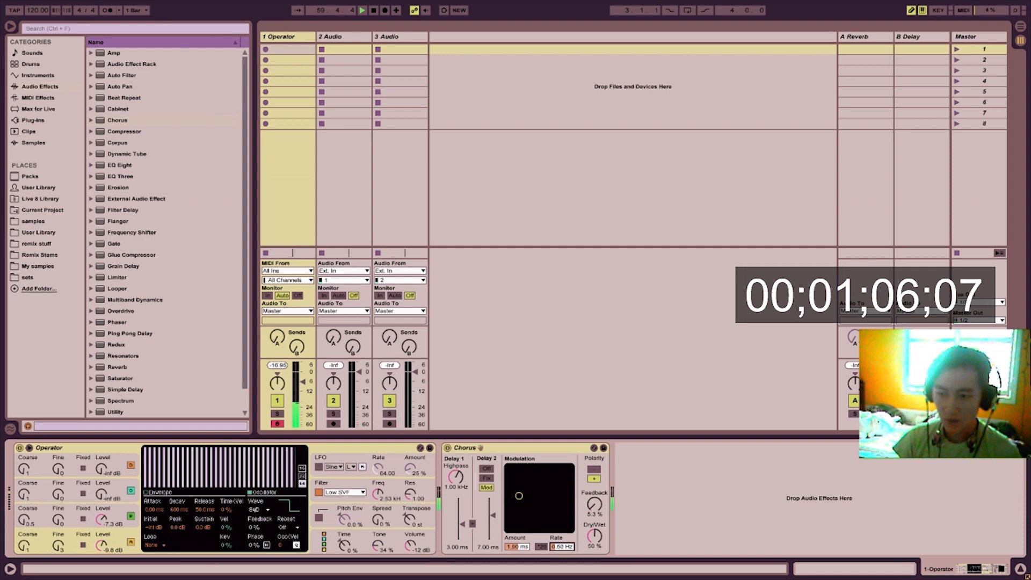
drag(594, 504, 593, 488)
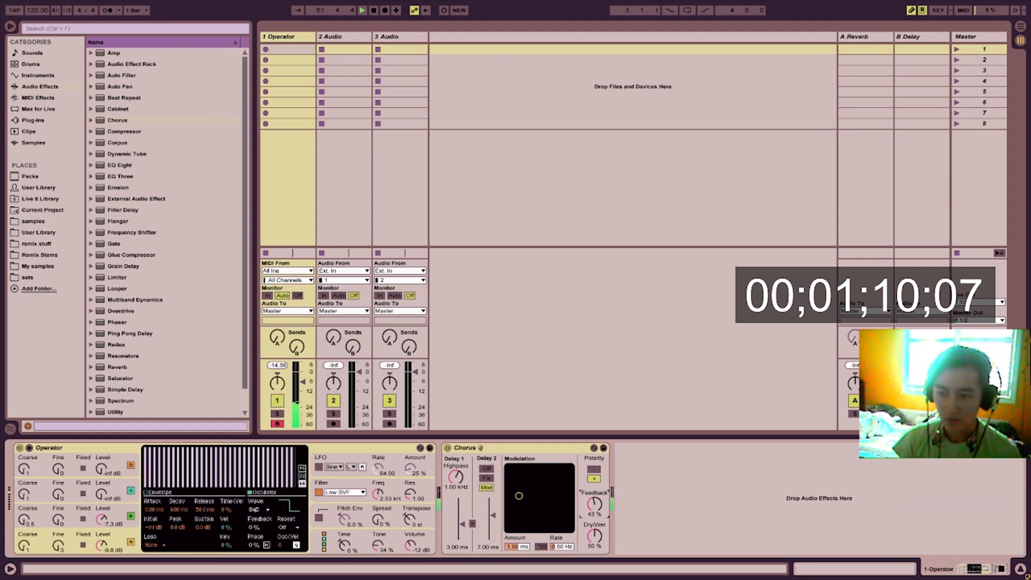
drag(594, 538, 594, 525)
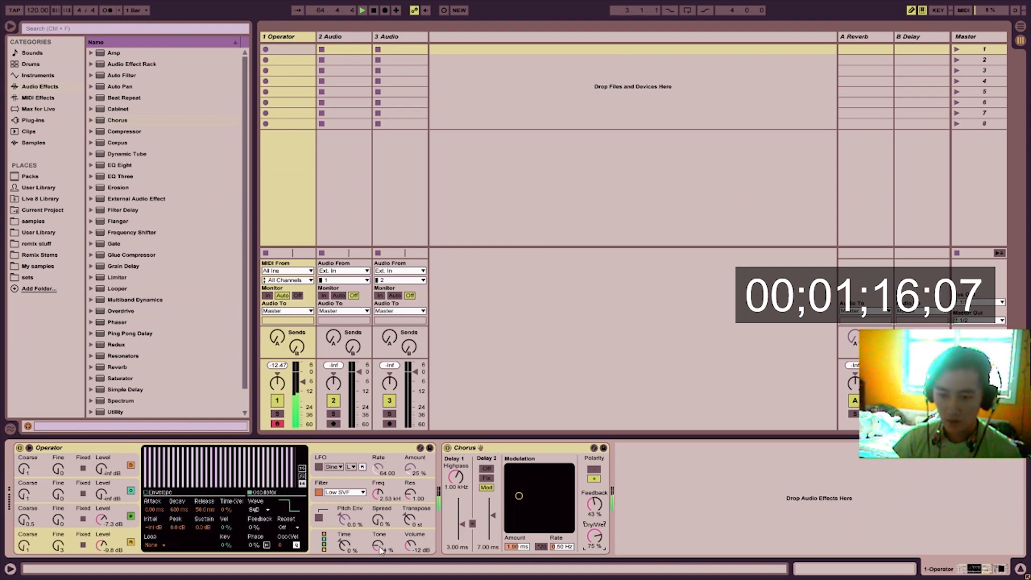
Step: Adjust Operator's tone and audition the sound, shifting the computer keyboard octave up to C4 and down to C2
drag(379, 546, 381, 549)
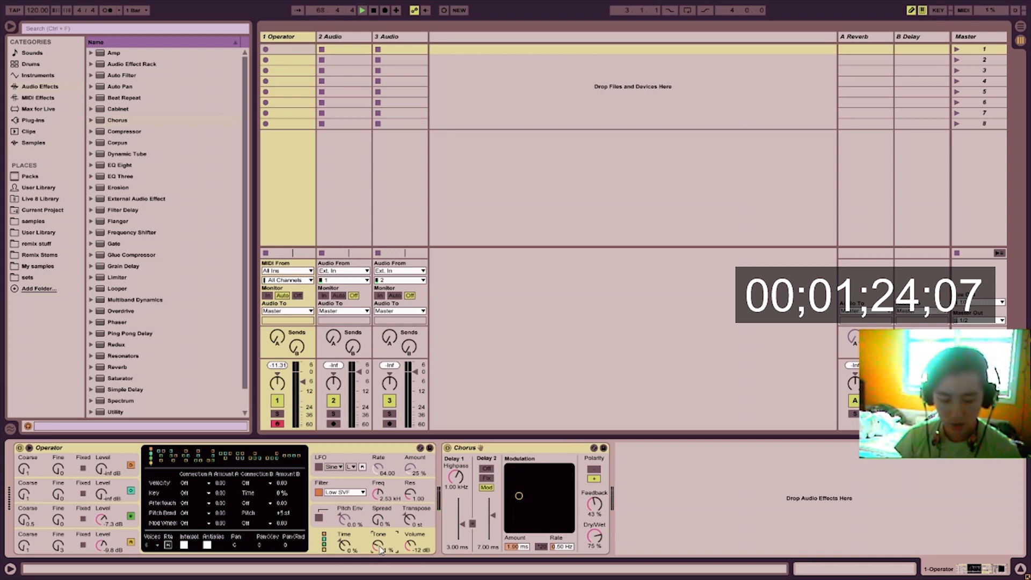
key(x)
key(a)
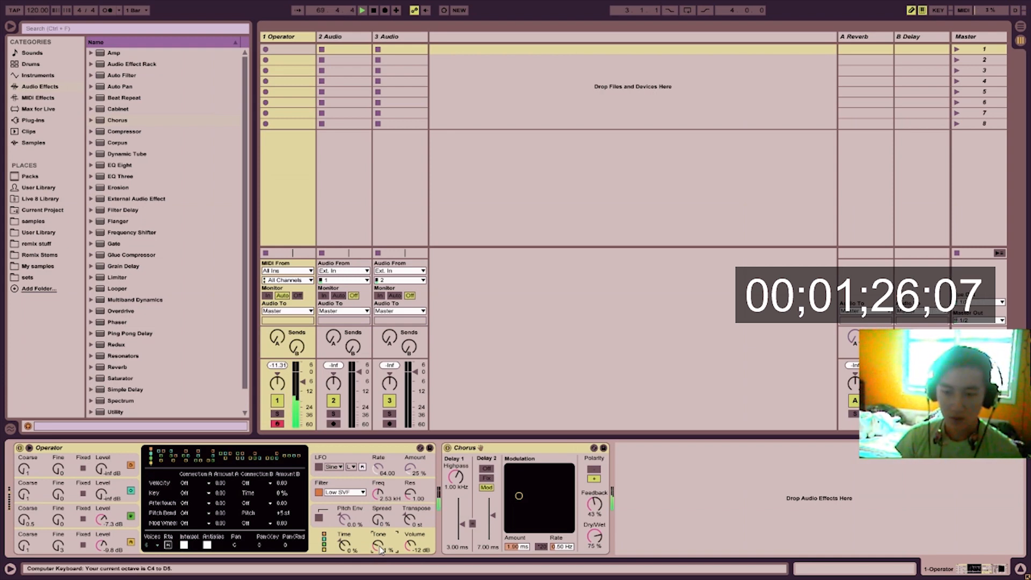
key(z)
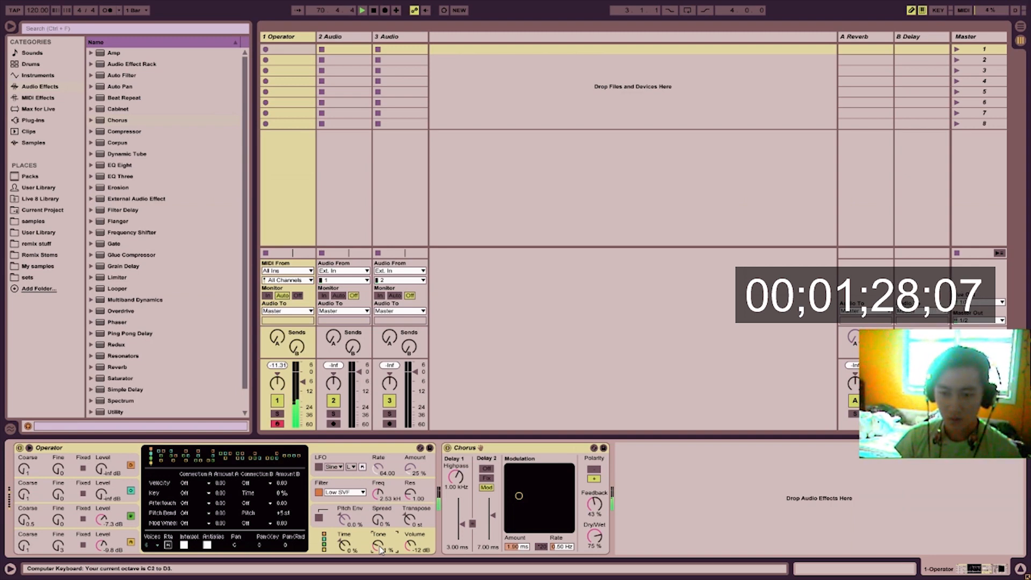
Step: Open the filter to 18.5 kHz with a resonance of 0.48 and set Operator's tone to 100 %
drag(378, 495, 407, 501)
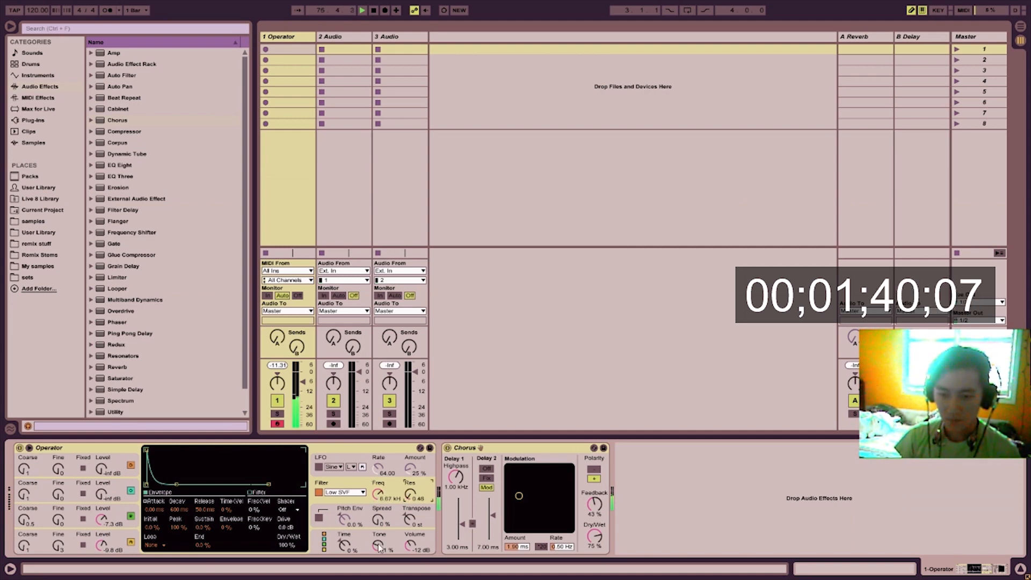
drag(373, 534, 378, 537)
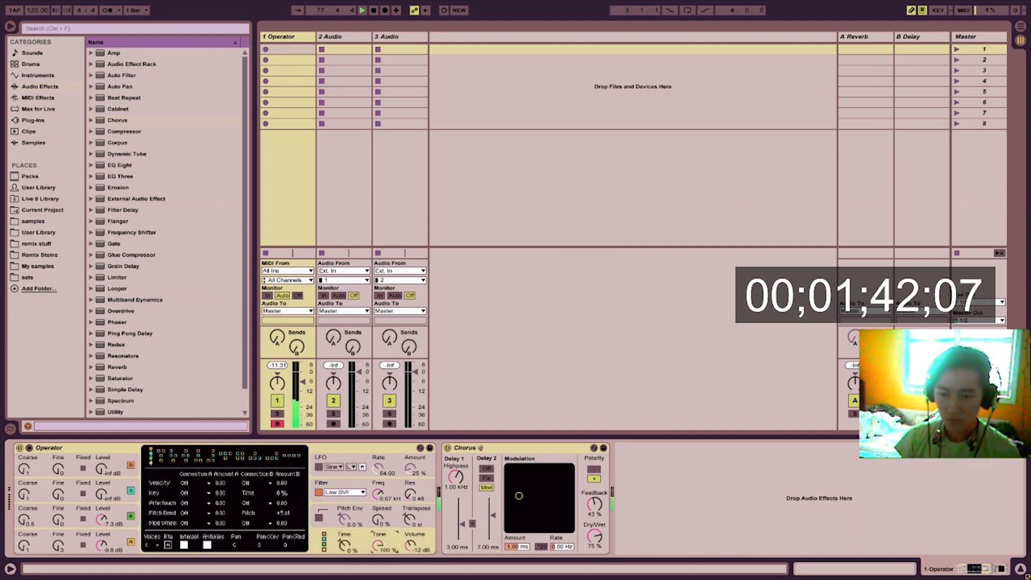
drag(379, 495, 403, 503)
Step: Set oscillator A's level to 0.0 dB and lower the Operator track's volume further
drag(104, 549, 104, 533)
drag(303, 382, 303, 390)
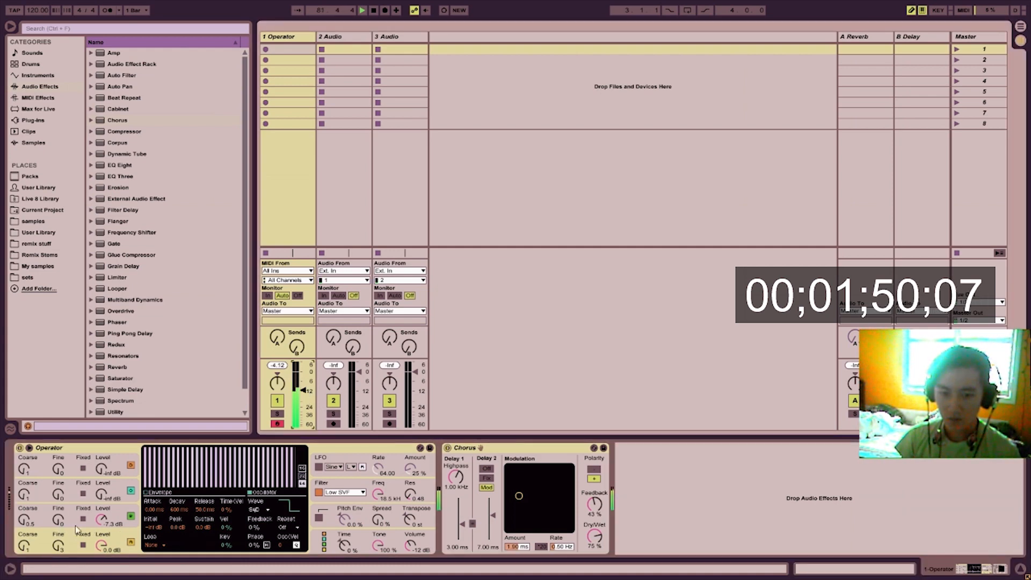
Step: Raise oscillator A's fine tuning and set oscillator B's level to -4.7 dB
drag(59, 544, 101, 509)
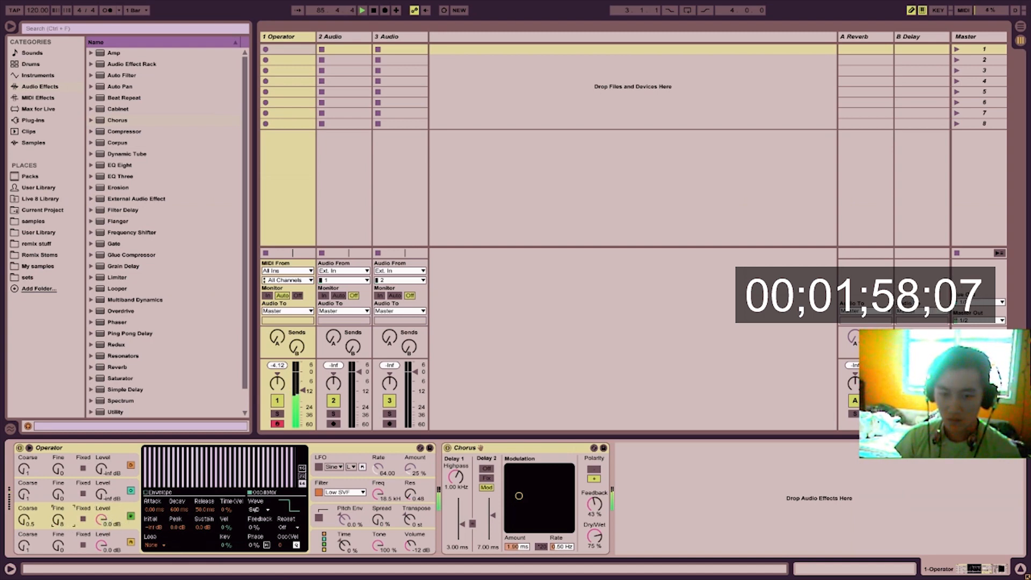
click(58, 545)
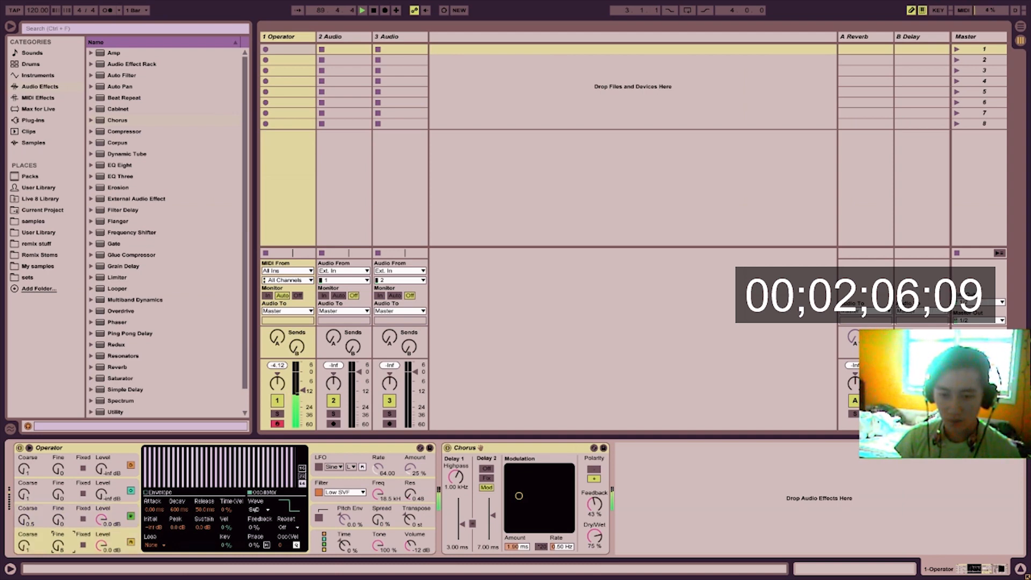
drag(101, 519, 101, 532)
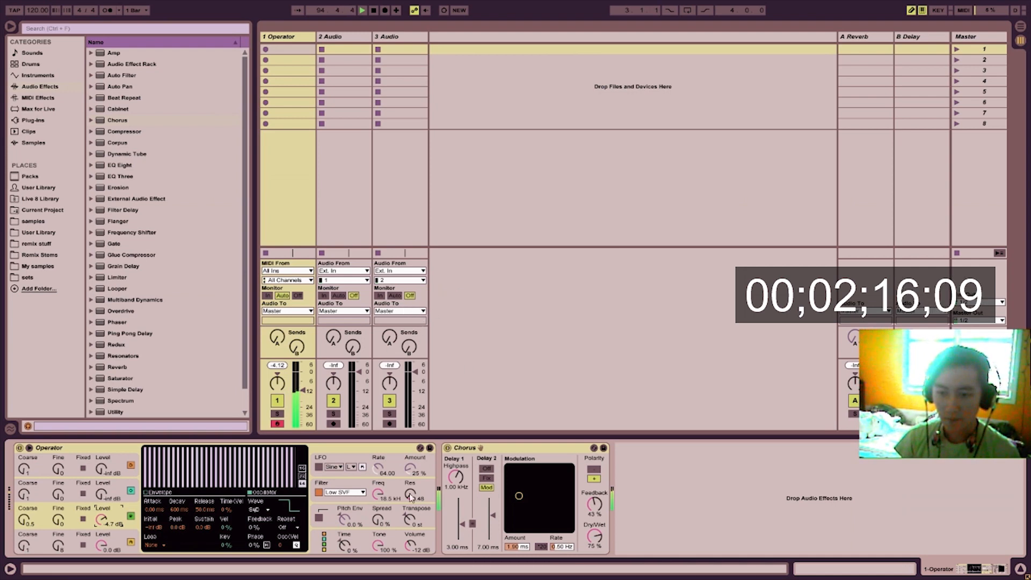
Step: Sweep Operator's tone down to 48 % and back up to 100 %
drag(382, 545, 381, 538)
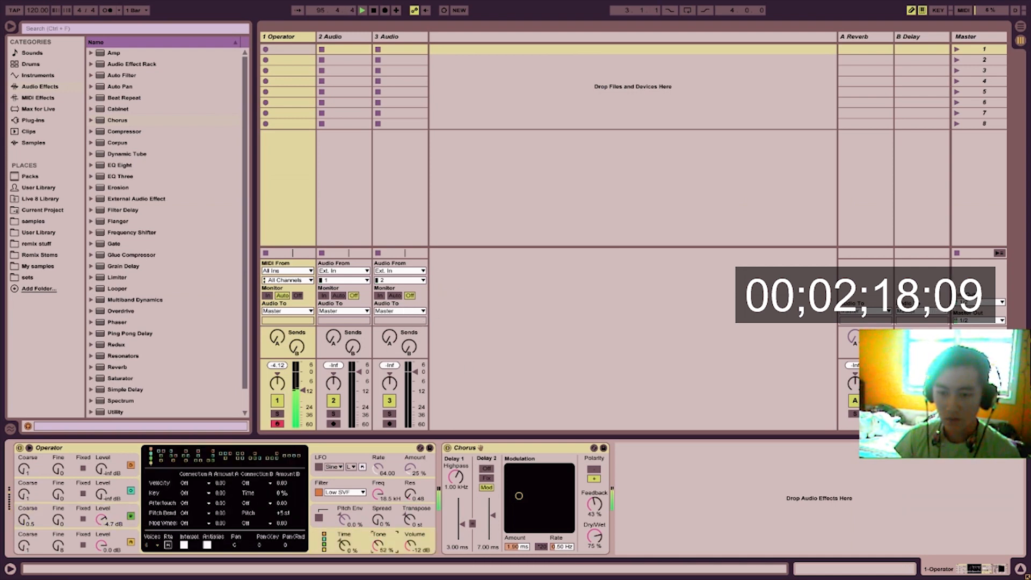
drag(378, 544, 378, 549)
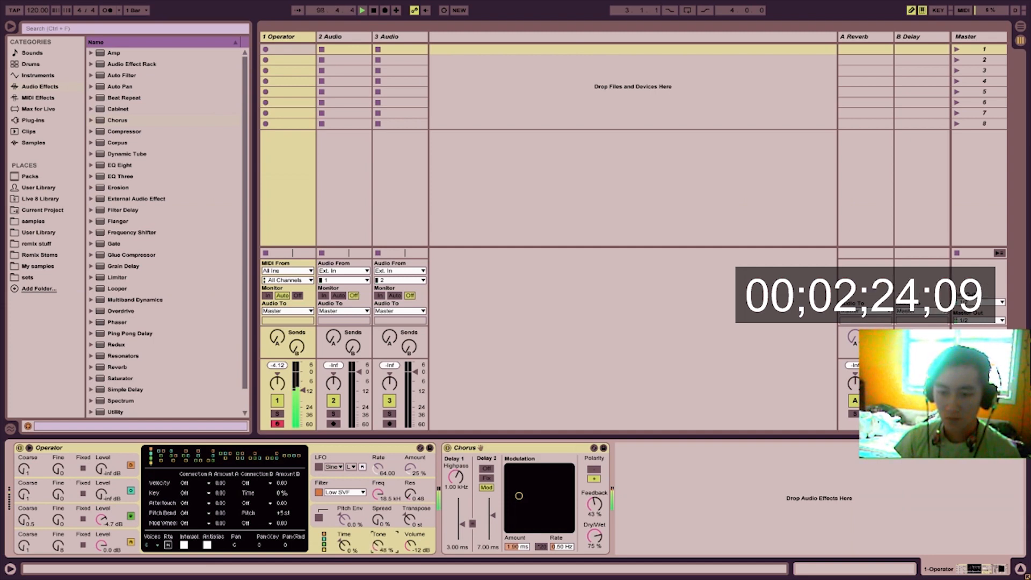
right_click(378, 546)
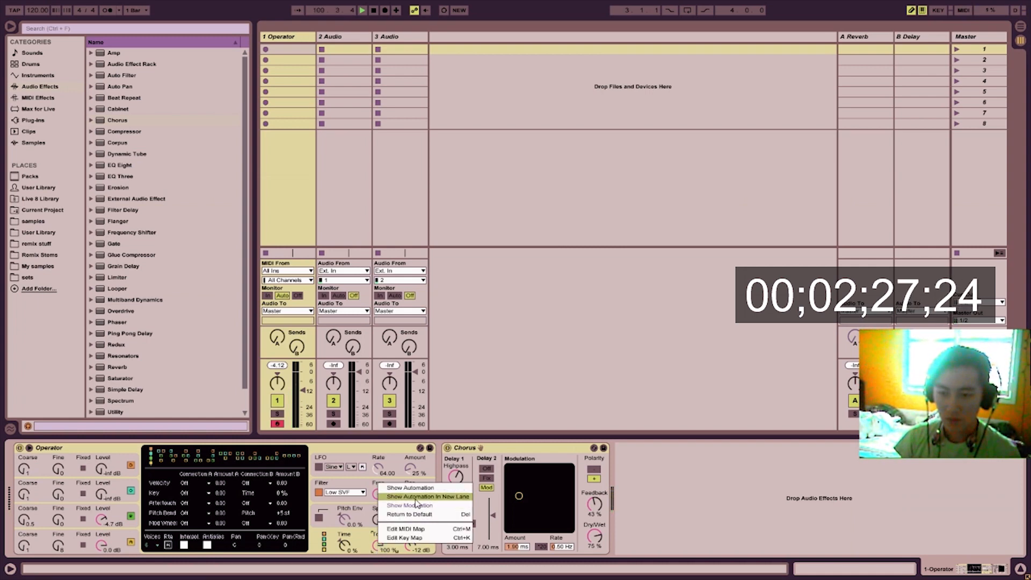
click(376, 560)
Step: Group the Operator device into an Instrument Rack
click(376, 448)
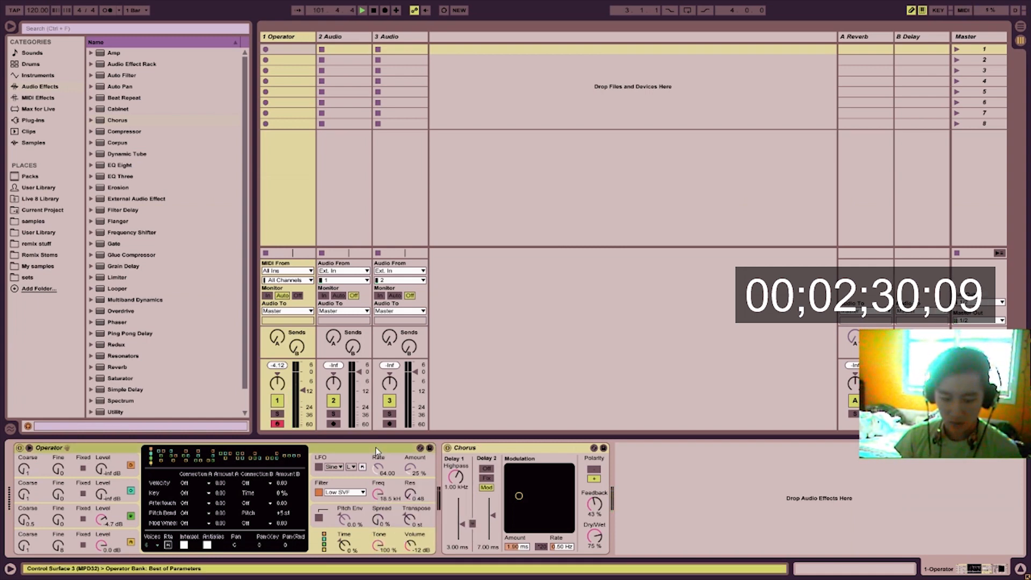
key(ctrl+g)
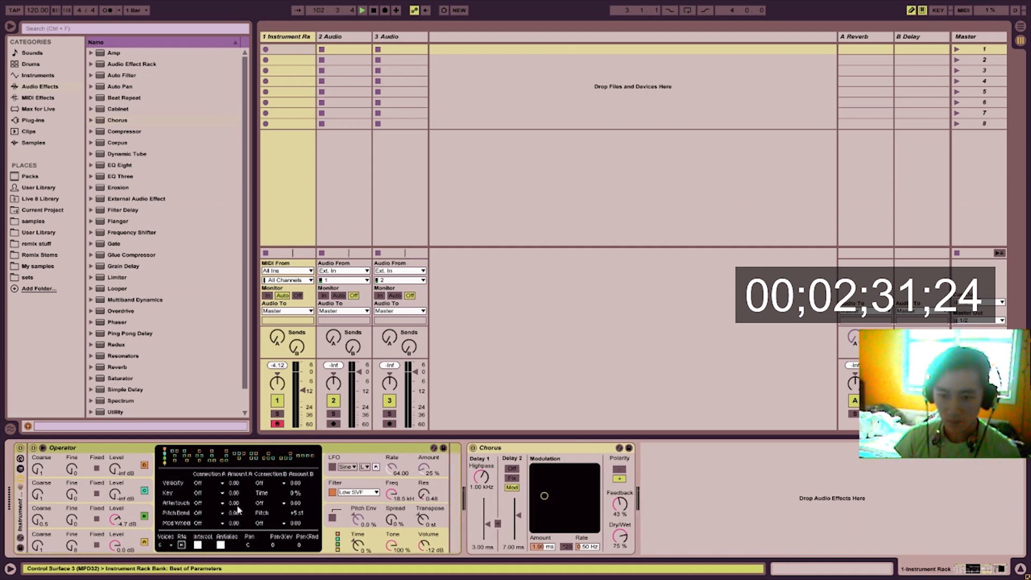
Step: Map Operator's Tone to Macro 1 of the Instrument Rack and turn the macro to test it
right_click(391, 545)
click(416, 476)
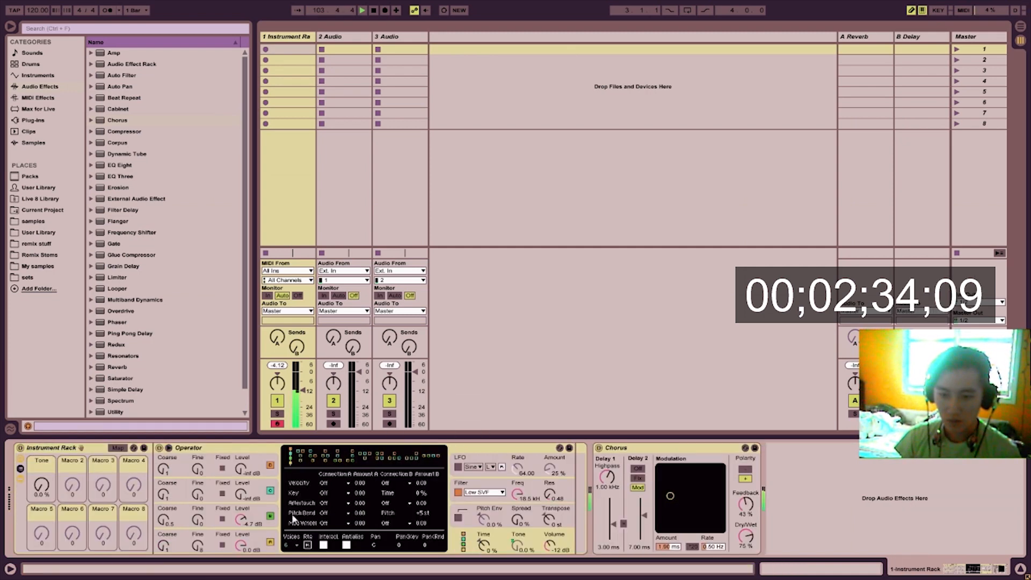
mouse_move(41, 485)
mouse_down()
mouse_move(41, 463)
mouse_move(41, 502)
mouse_up()
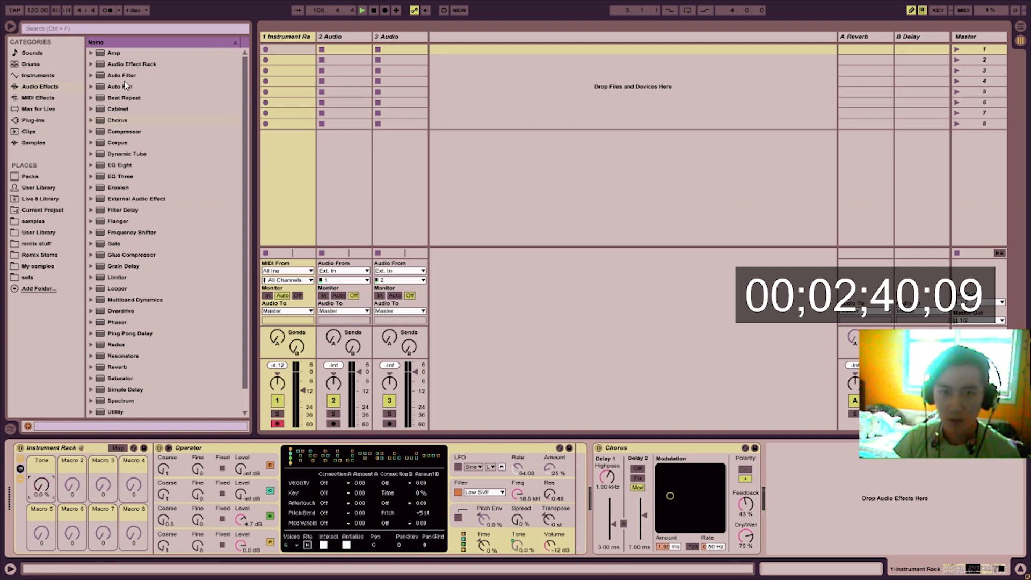
Step: Add an Auto Filter to the rack after Operator and place Chorus ahead of it
drag(126, 75, 673, 456)
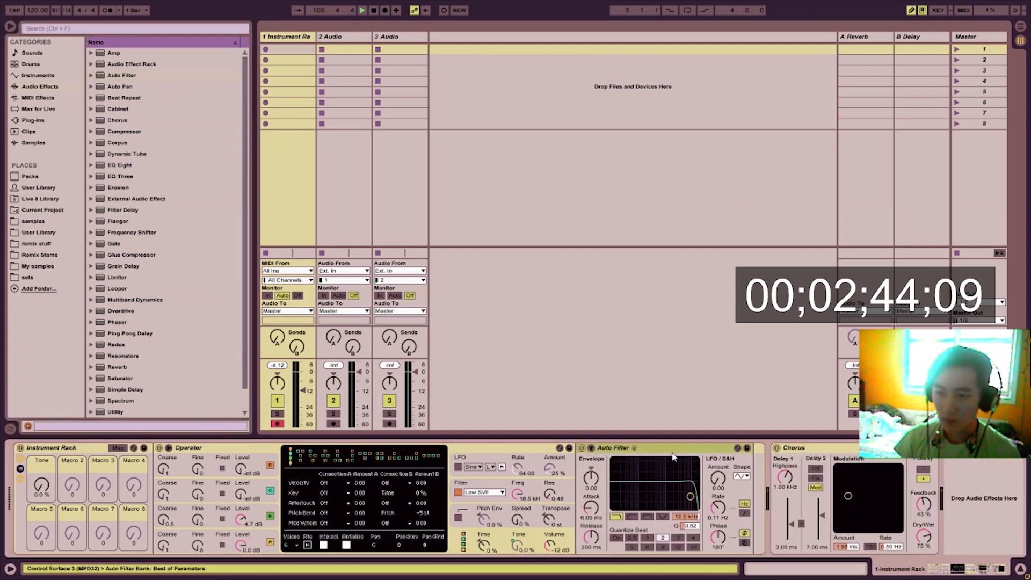
drag(820, 455, 597, 455)
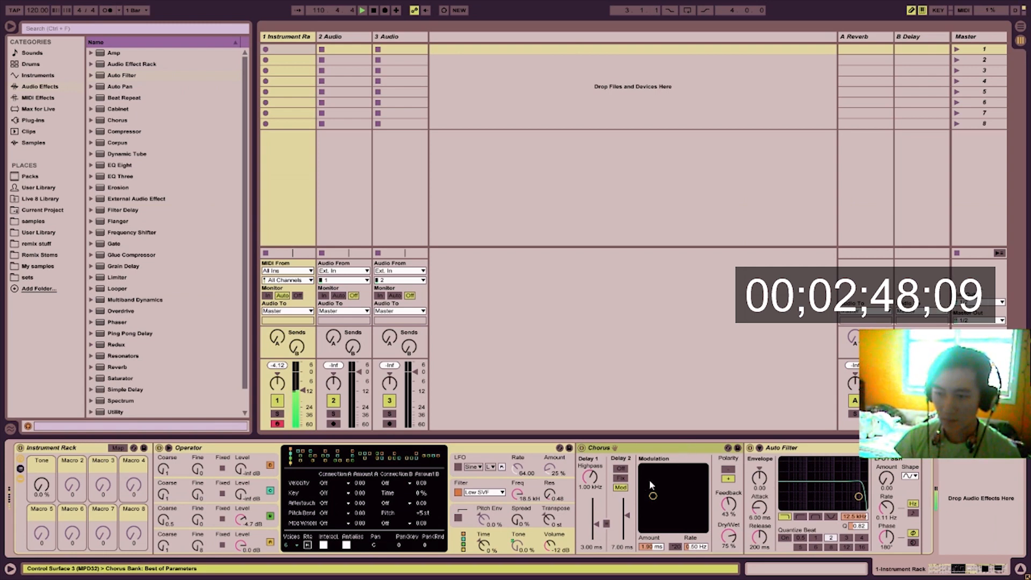
Step: Set Chorus Delay 1 to 5.81 ms and raise the Tone macro to 100 %
drag(590, 523, 591, 517)
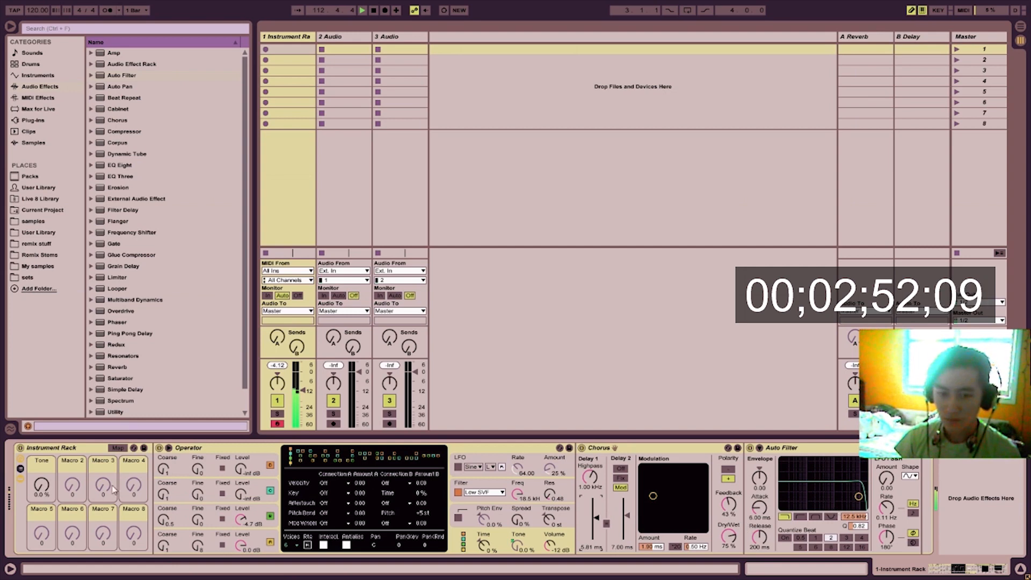
drag(41, 485, 42, 443)
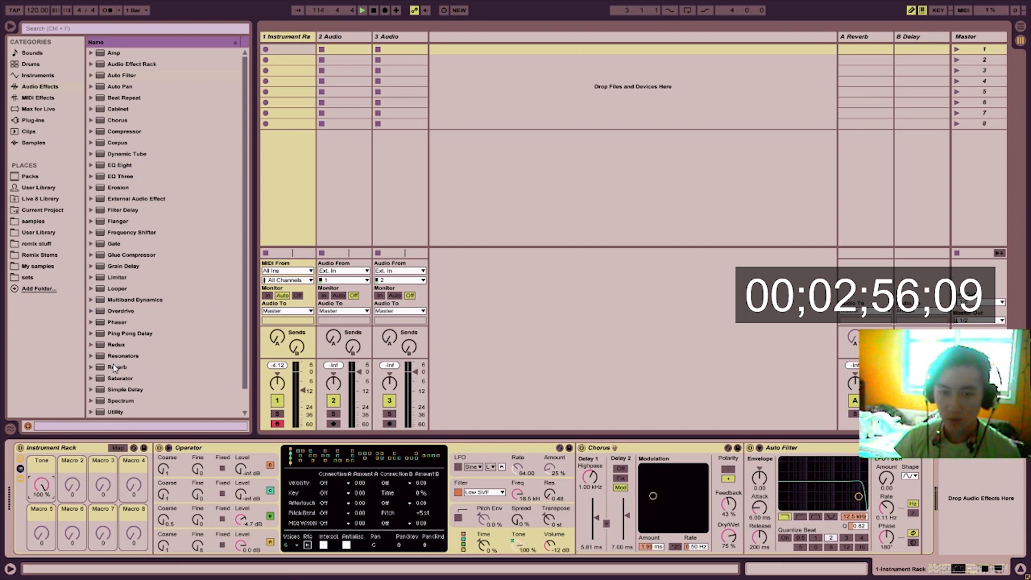
Step: Insert a Reverb between Chorus and Auto Filter and set its quality to Mid
drag(117, 366, 759, 478)
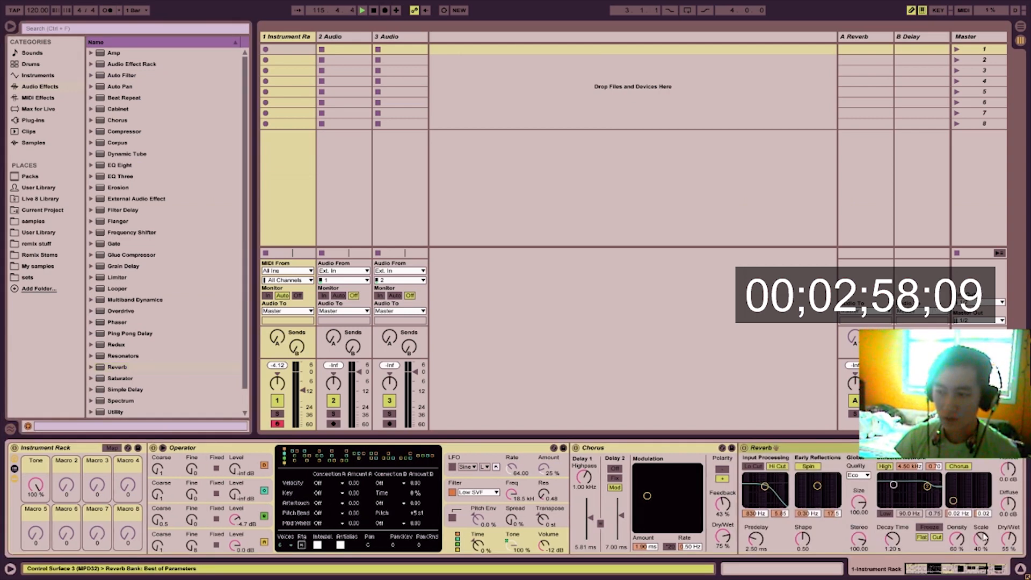
click(984, 570)
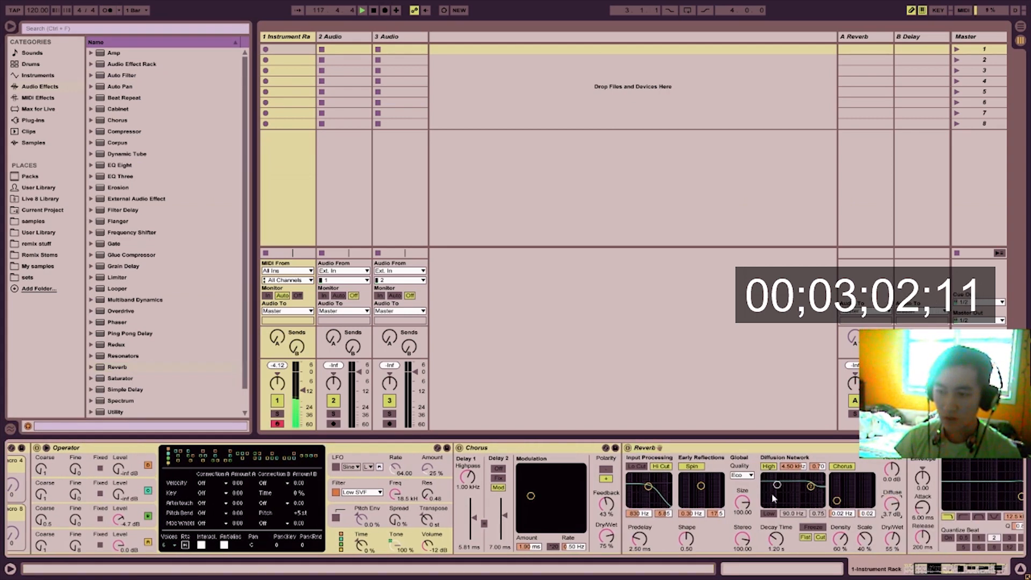
click(744, 474)
click(746, 481)
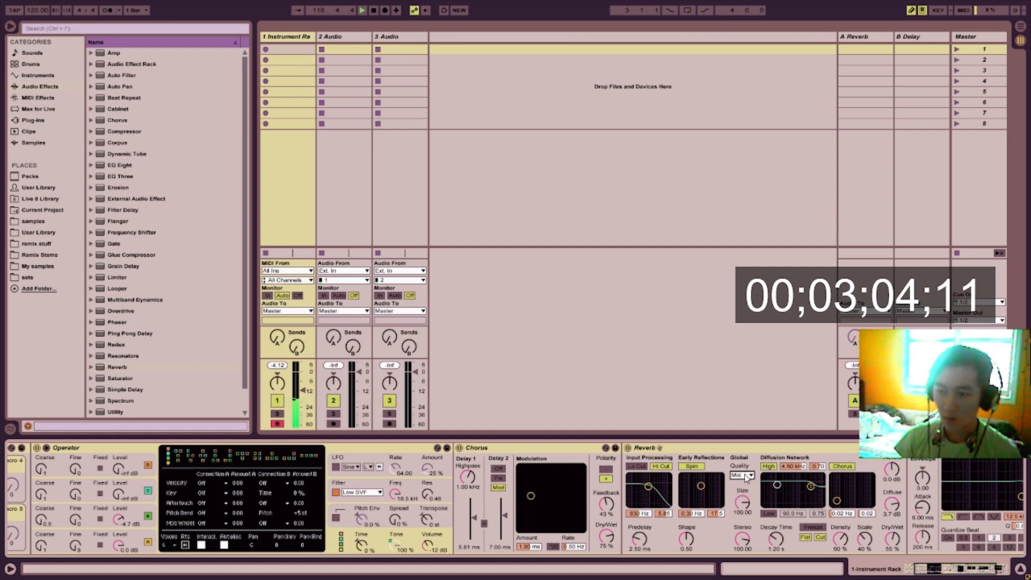
Step: Set the Reverb's input filter to 2.73 kHz, decay to 5.70 s, shape to 0.36 and chorus rate to 0.04 Hz, raising density and reflections
drag(645, 513, 645, 495)
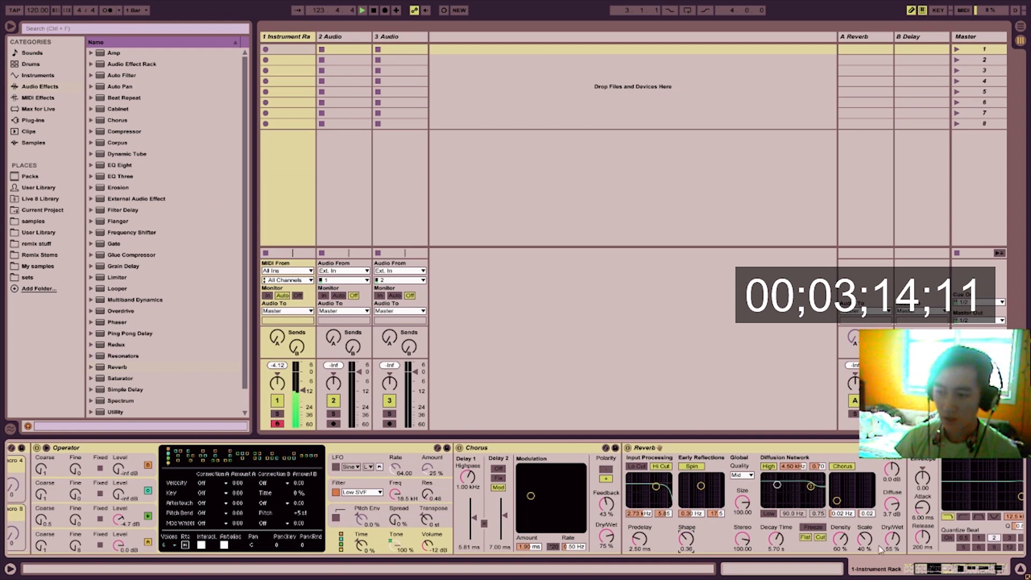
drag(842, 547, 842, 536)
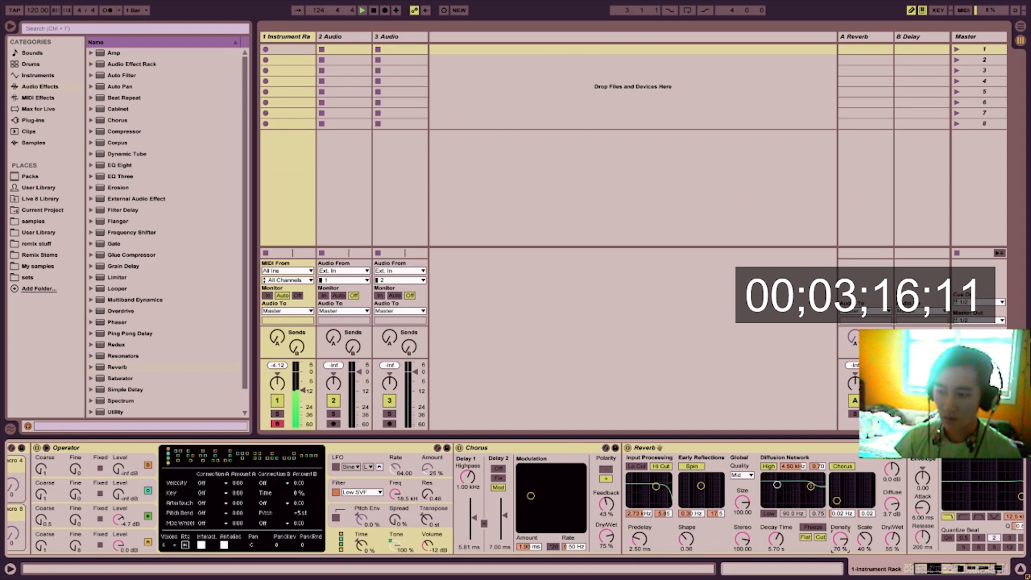
drag(892, 470, 892, 463)
drag(837, 501, 841, 489)
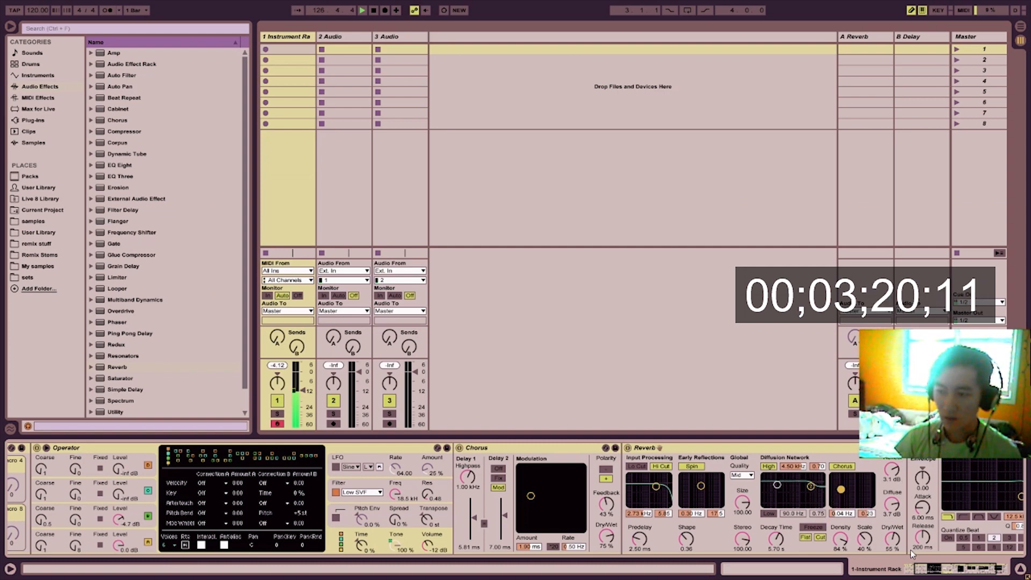
Step: Lengthen the release of Operator's oscillator envelope to 1.77 s
click(937, 569)
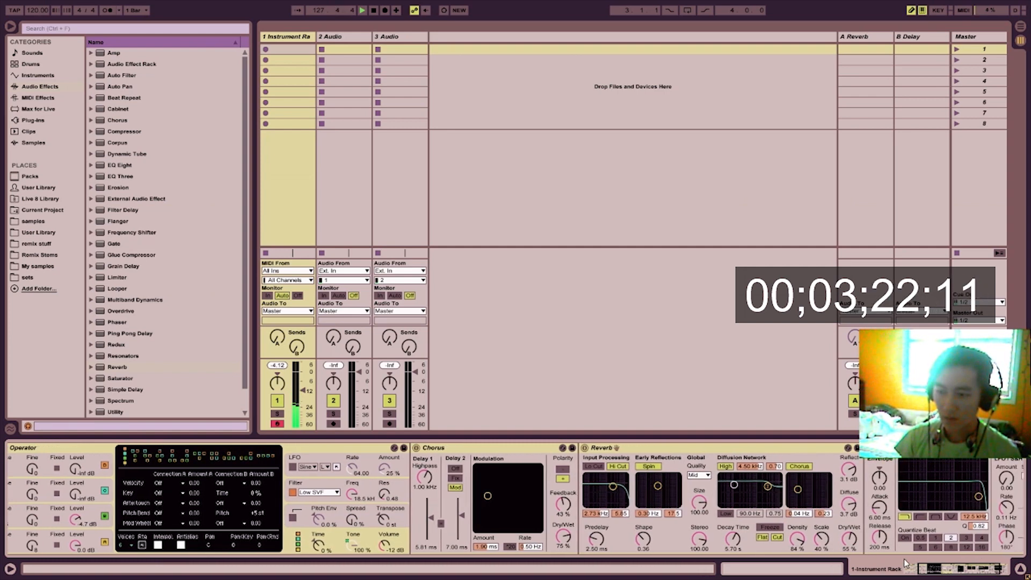
drag(939, 566, 924, 567)
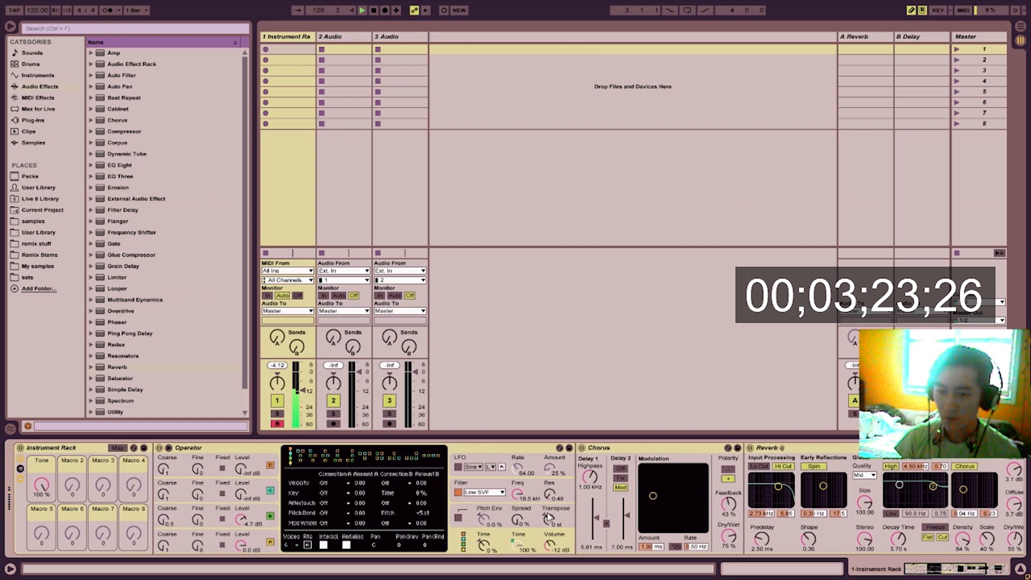
click(526, 495)
click(244, 526)
drag(343, 510, 343, 478)
click(267, 542)
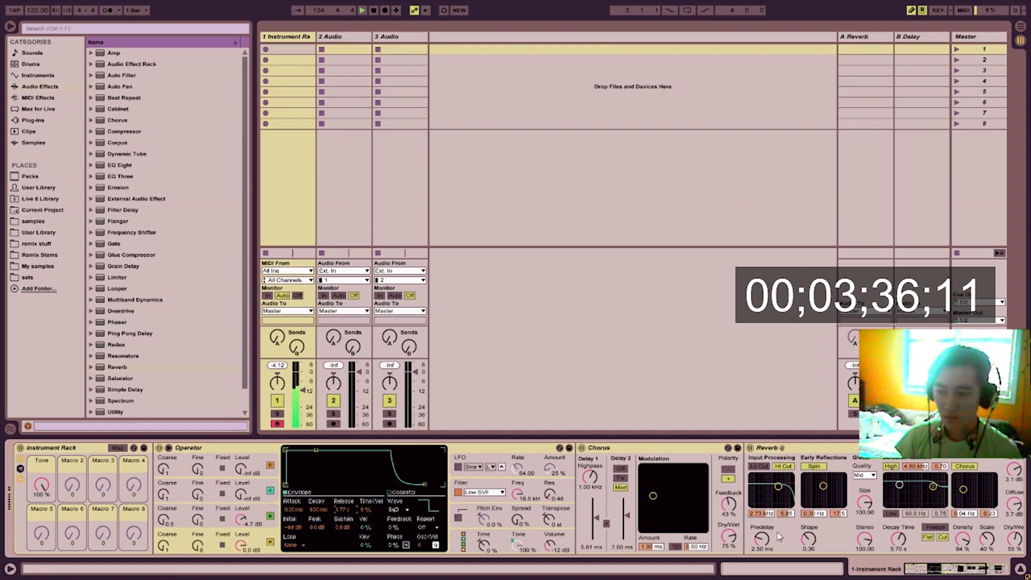
Step: Raise the Auto Filter's cutoff to 19.9 kHz with more resonance and map the cutoff to Macro 1
drag(922, 570, 943, 571)
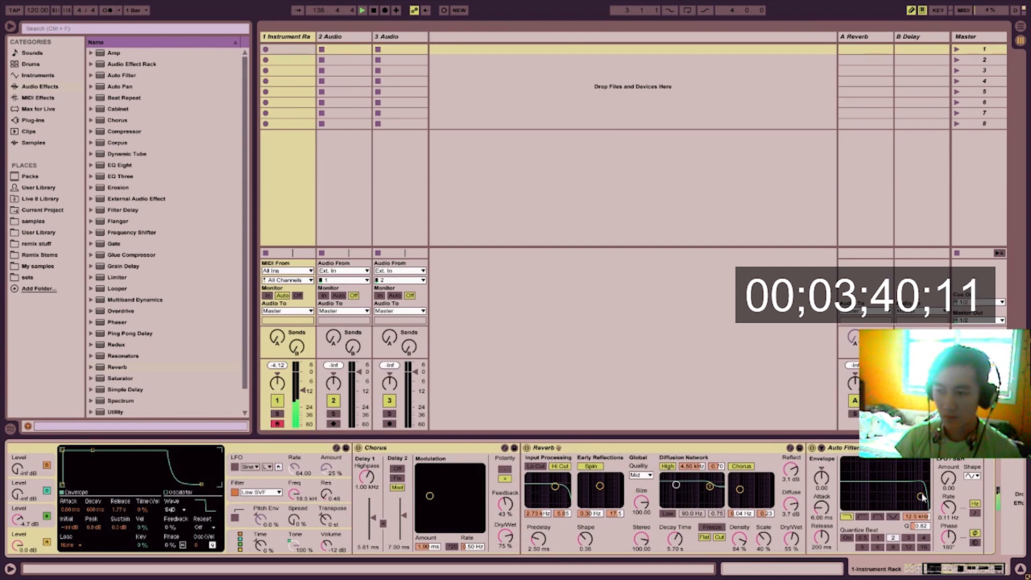
mouse_move(920, 496)
mouse_down()
mouse_move(900, 478)
mouse_move(926, 479)
mouse_up()
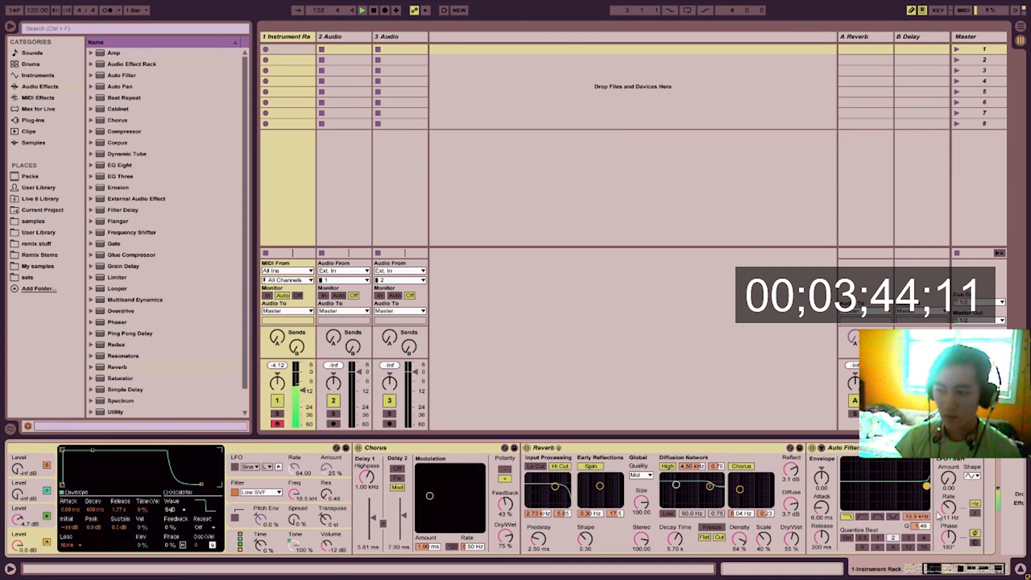
right_click(922, 518)
click(952, 450)
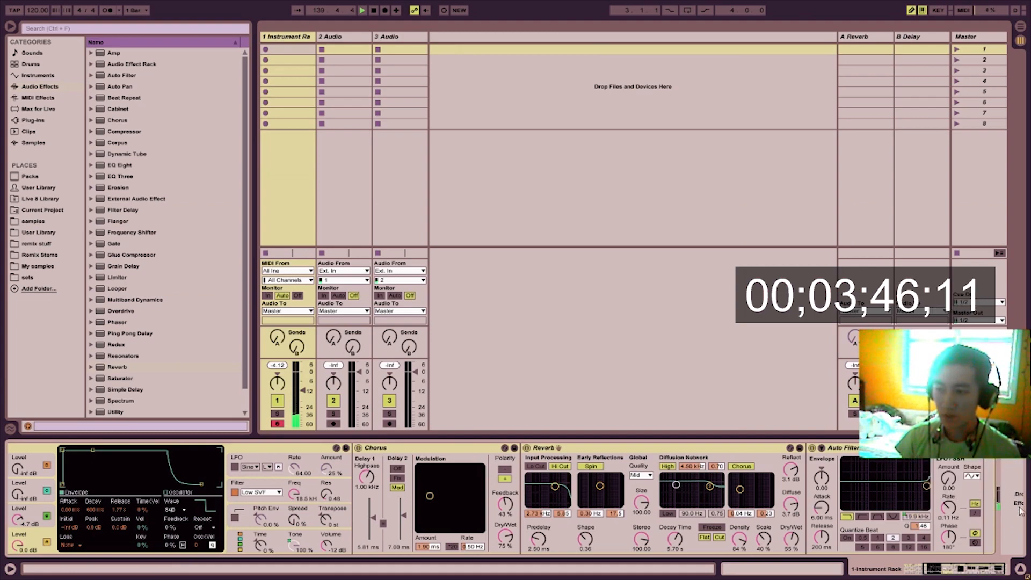
Step: Fold the Reverb and Chorus devices and sweep Macro 1, ending at 127
drag(999, 571, 967, 570)
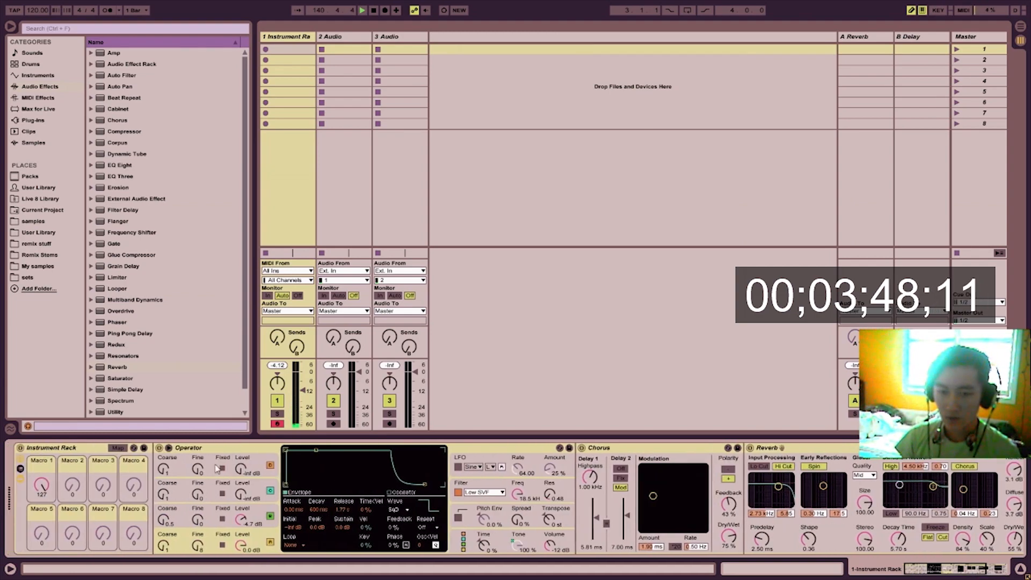
double_click(673, 449)
double_click(623, 448)
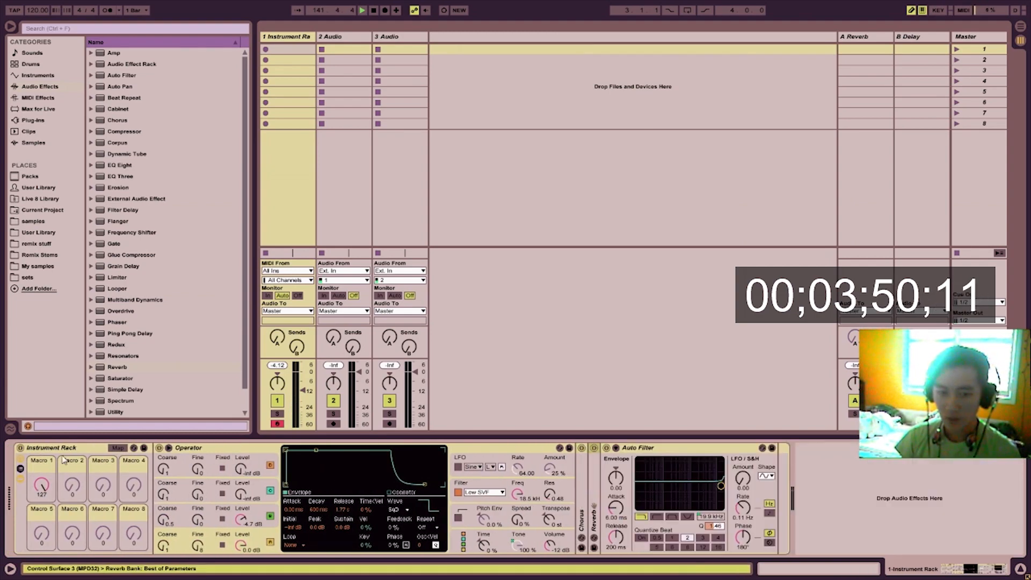
mouse_move(43, 487)
mouse_down()
mouse_move(42, 521)
mouse_move(43, 488)
mouse_up()
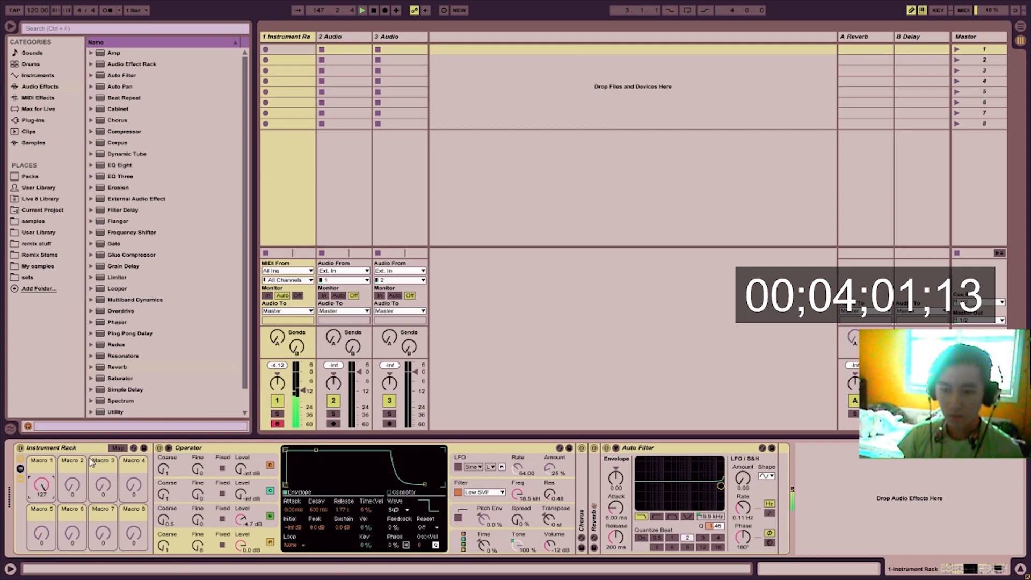
Step: Turn on Operator's LFO with fewer oscillator destinations, an amount of 13 % and a faster rate
click(517, 495)
click(457, 466)
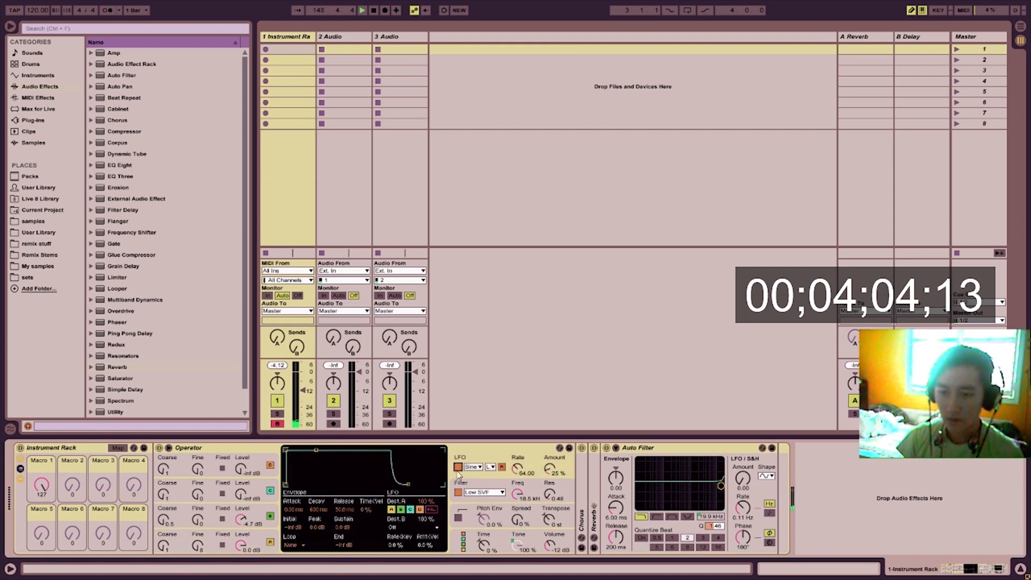
click(419, 510)
click(410, 509)
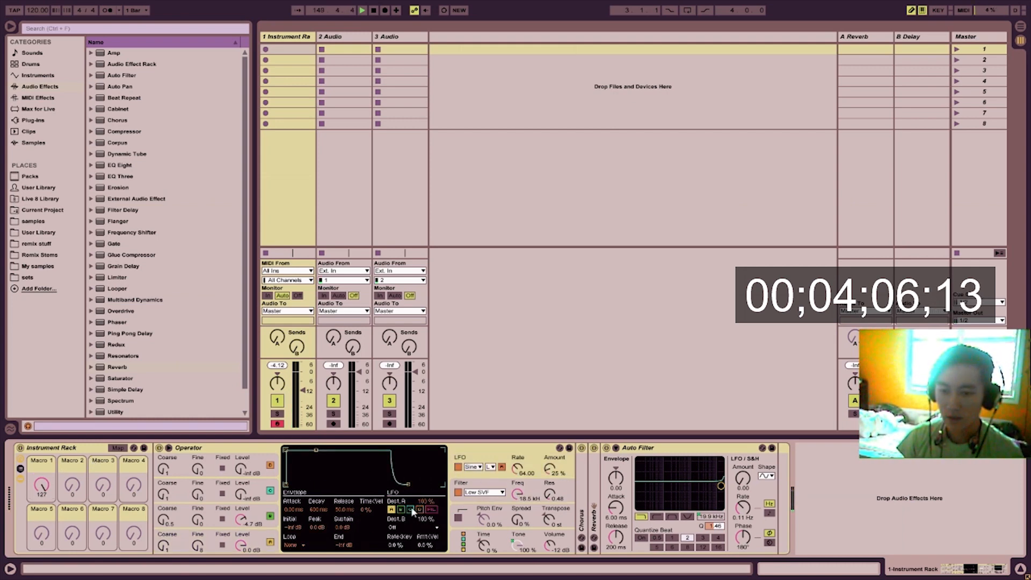
mouse_move(549, 470)
mouse_down()
mouse_move(516, 460)
mouse_move(548, 473)
mouse_up()
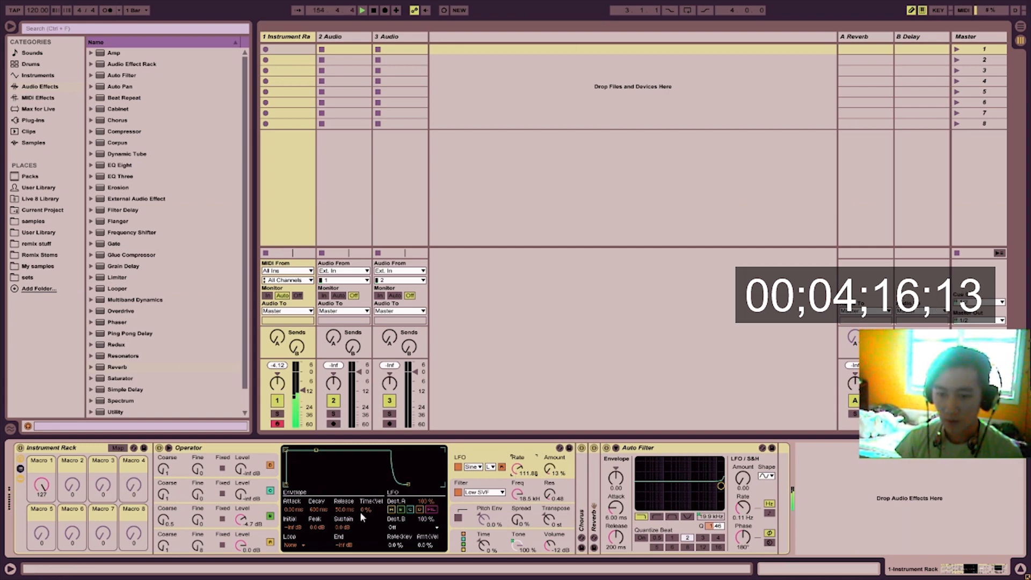
Step: Route Operator's LFO to oscillator A, keep its amount at 13 % and set its rate to 110.87
click(400, 510)
drag(551, 469, 550, 468)
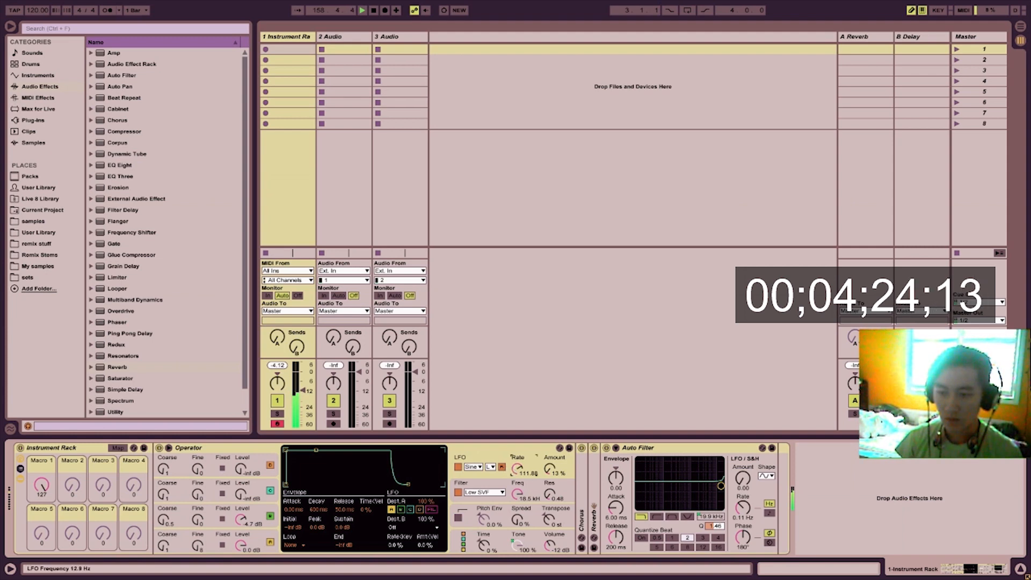
drag(507, 470, 518, 466)
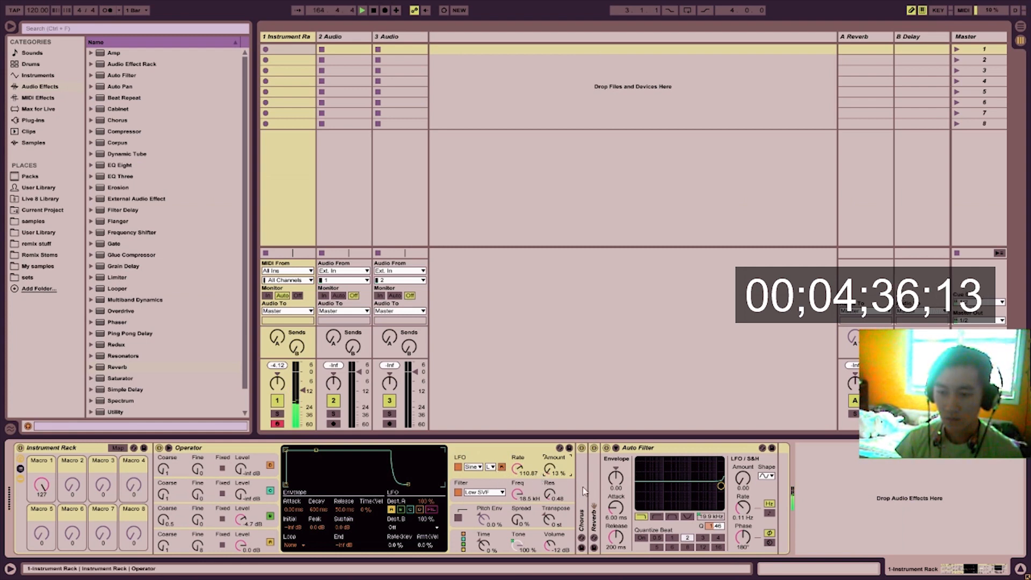
Step: Change Operator's LFO waveform to Triangle, shift the computer keyboard up an octave and reduce the LFO amount to 7.9 %
click(473, 467)
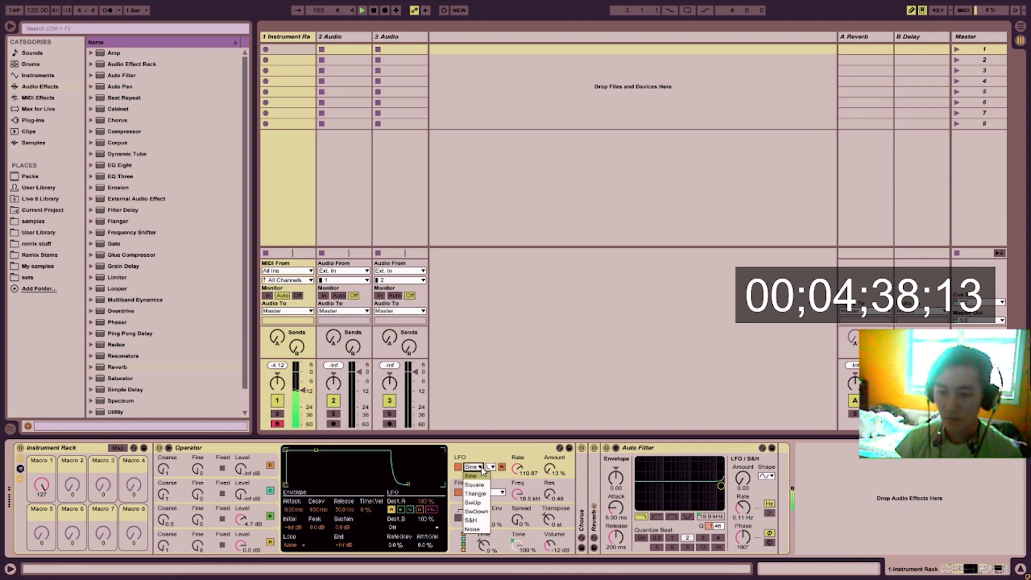
click(476, 493)
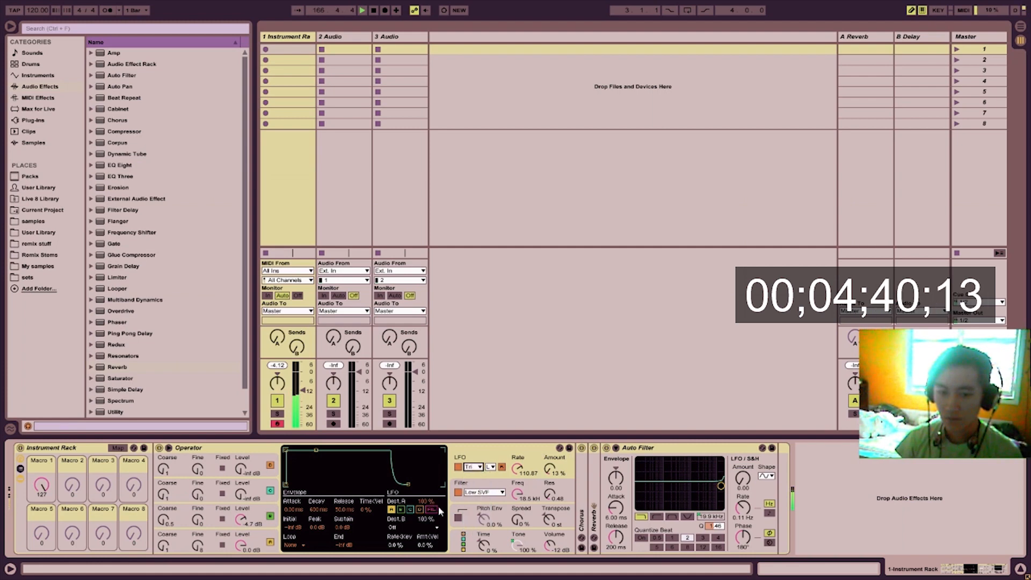
key(x)
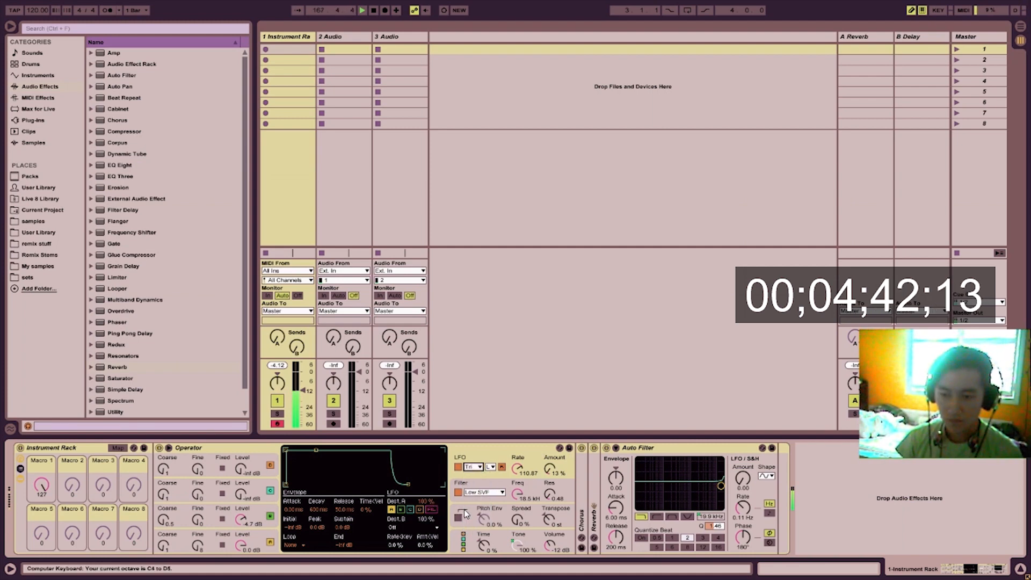
drag(547, 468, 548, 475)
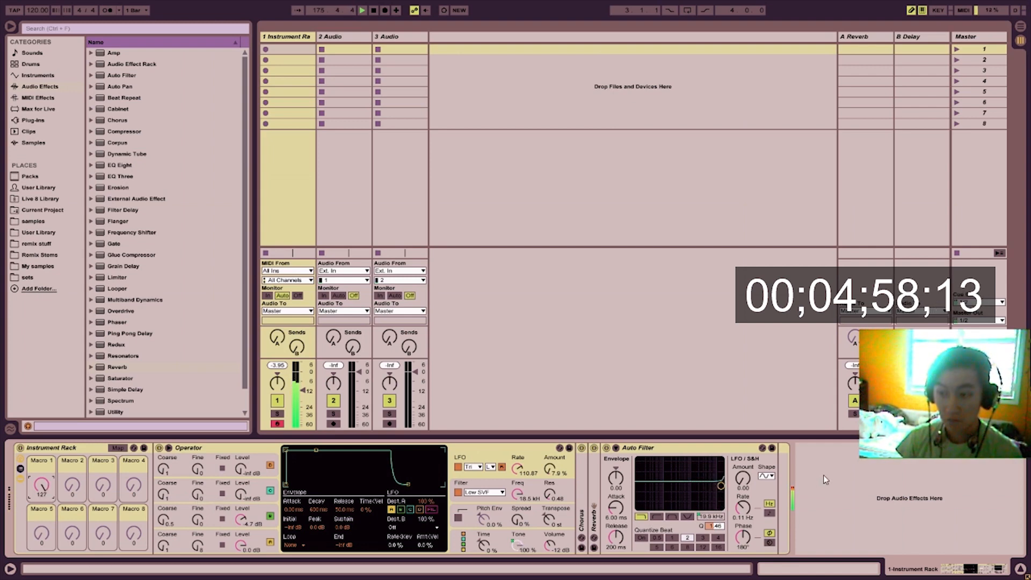
Step: Set the Auto Filter's LFO amount to 3.57 with a faster rate and a triangle shape
drag(743, 484, 743, 474)
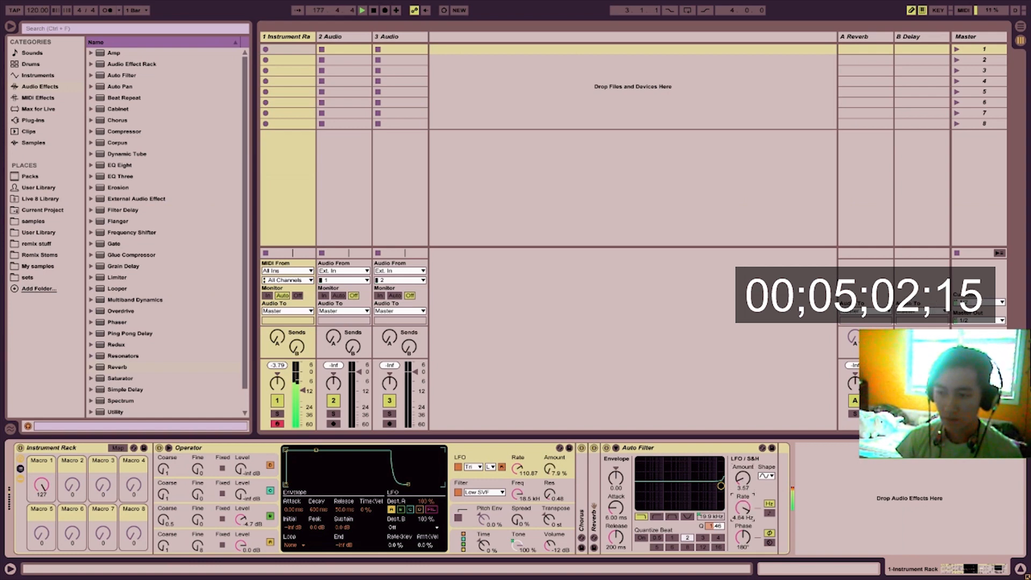
click(766, 476)
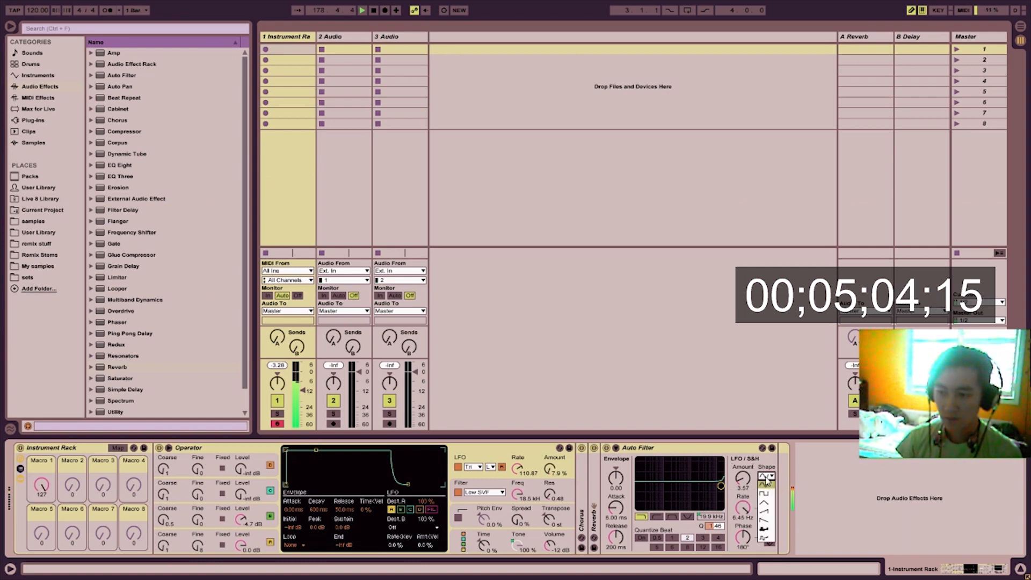
click(768, 502)
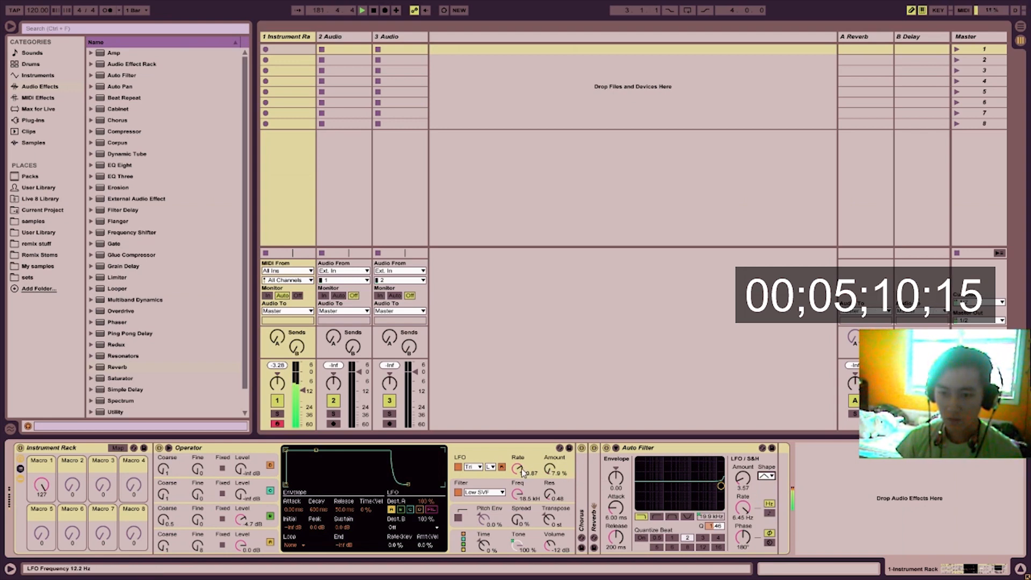
Step: Set Operator's Spread to 33 % and show its global settings
click(517, 521)
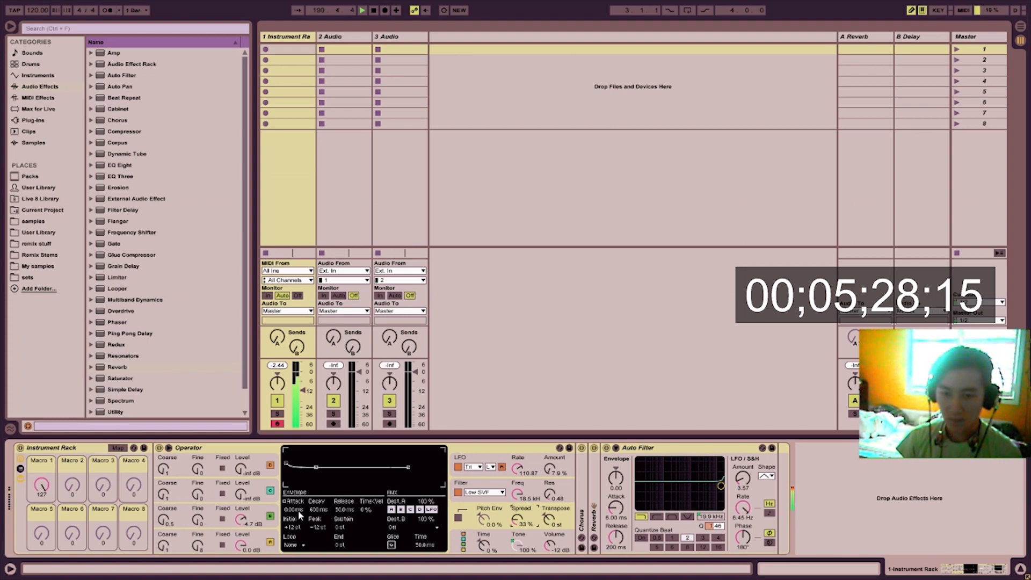
click(459, 540)
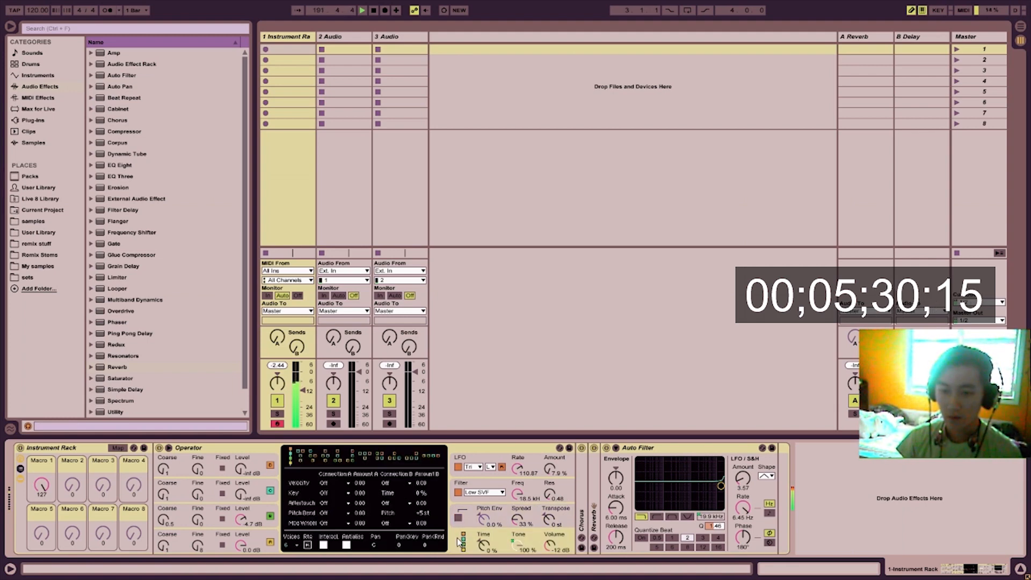
Step: Set Operator's number of voices to 10
click(291, 546)
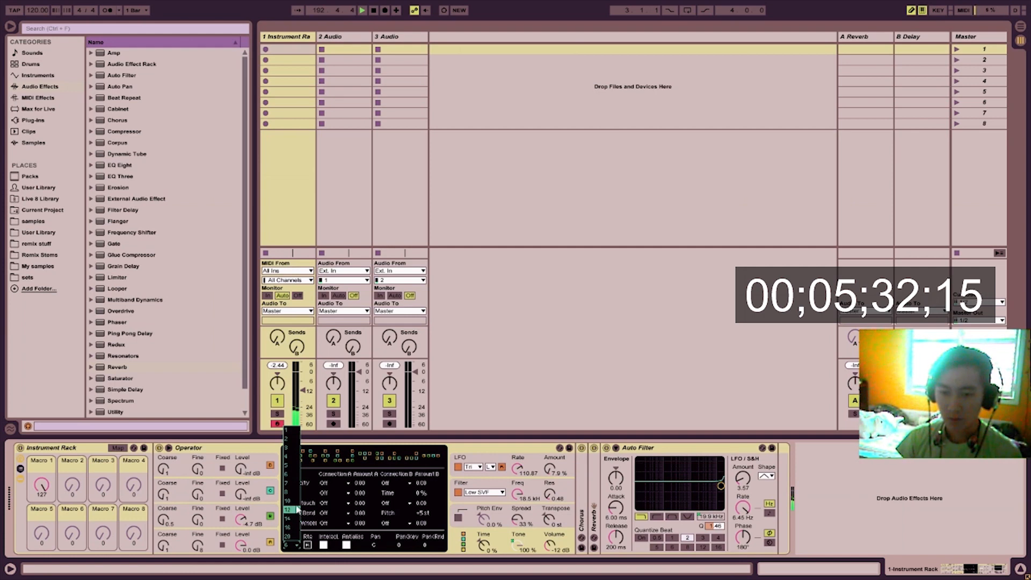
click(297, 502)
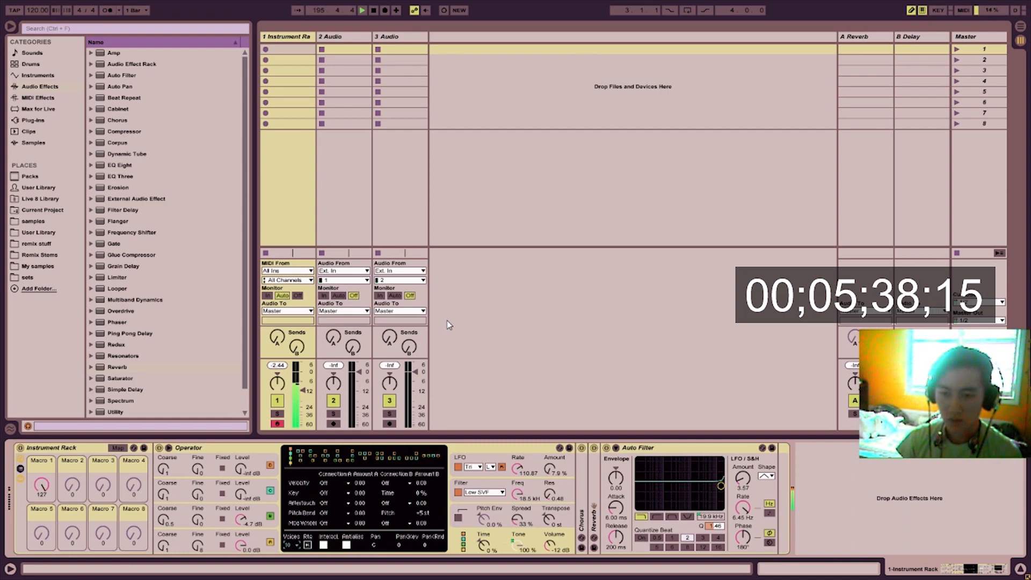
Step: Create a MIDI clip in the Instrument Rack track's first slot and draw sixteenth notes C5, A4 and E4 at its start
double_click(297, 49)
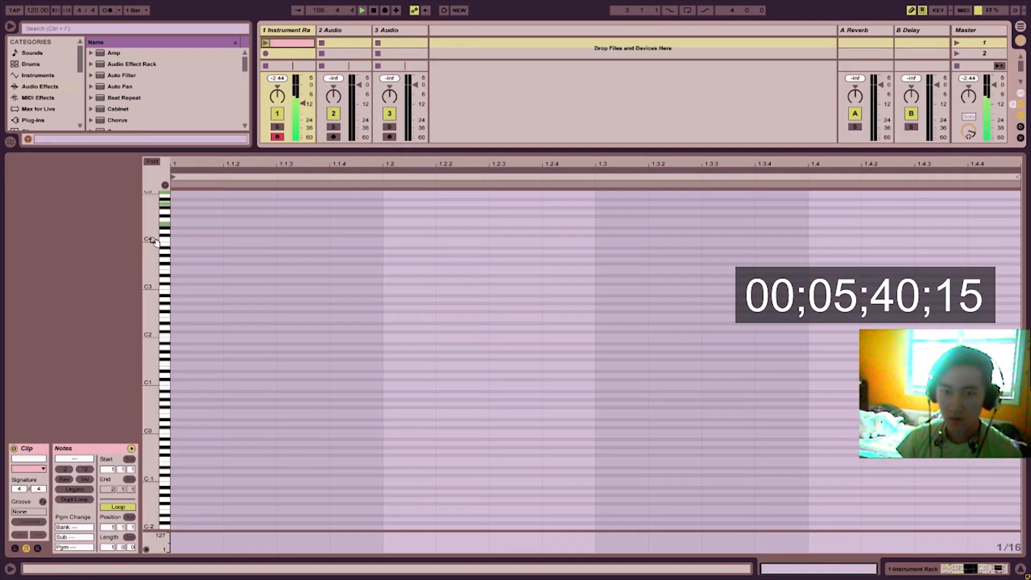
drag(151, 321, 204, 321)
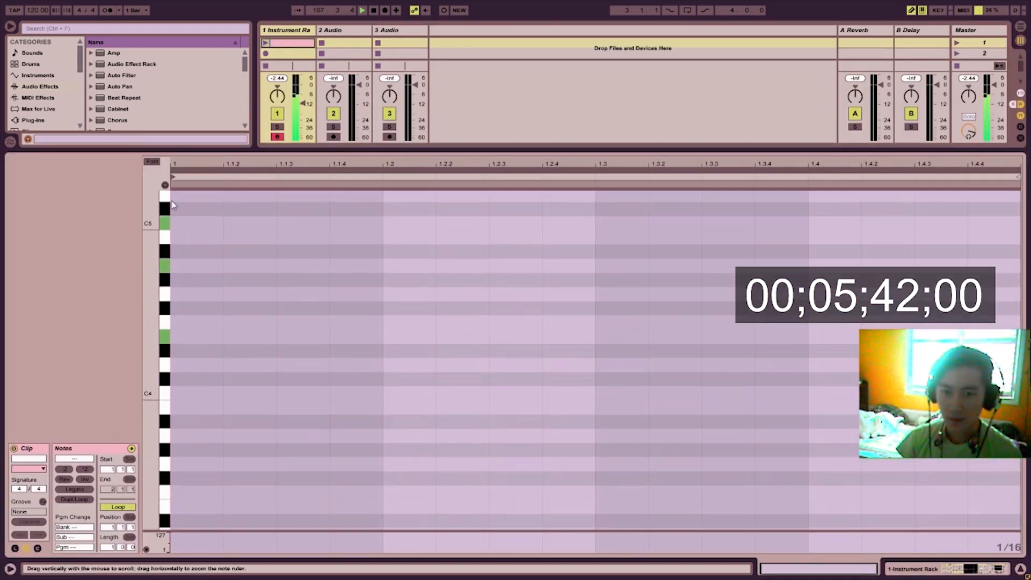
click(204, 223)
click(190, 336)
click(191, 266)
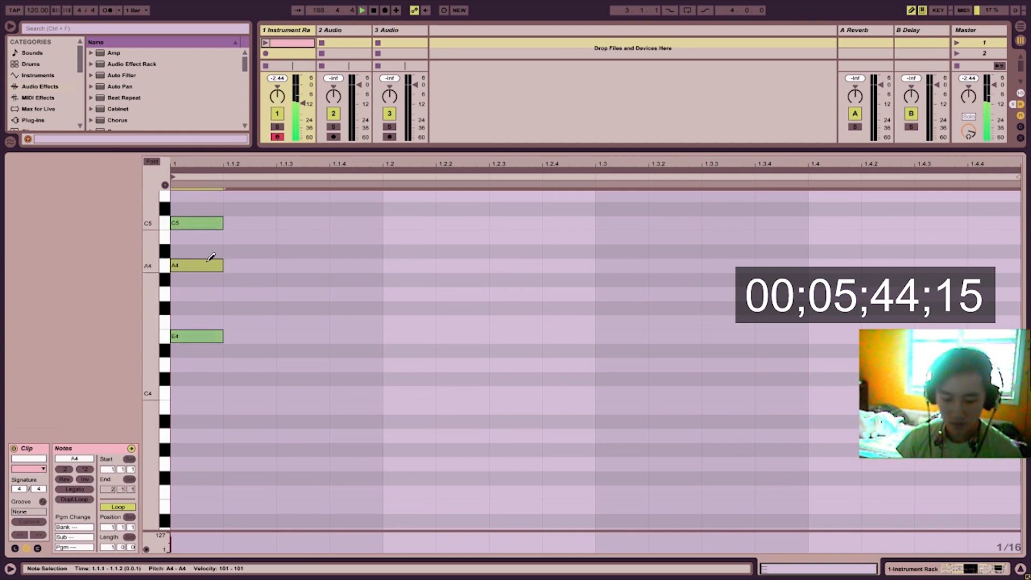
Step: Select the three chord notes and lengthen them together to fill the whole bar
key(b)
drag(218, 201, 225, 336)
key(shift+Right)
key(shift+Right)
key(shift+Right)
key(shift+Right)
key(shift+Right)
key(shift+Right)
key(shift+Right)
key(shift+Right)
key(shift+Right)
key(shift+Right)
key(shift+Right)
key(shift+Right)
key(shift+Right)
key(shift+Right)
key(shift+Right)
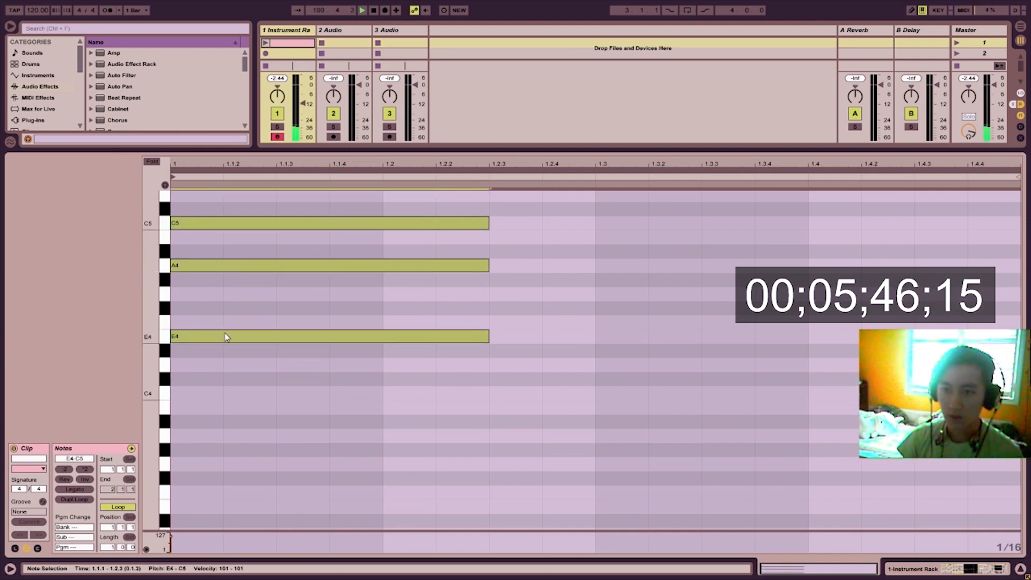
Step: Duplicate the clip's loop to four bars and change the second bar's chord to D4, G4 and A4
click(91, 501)
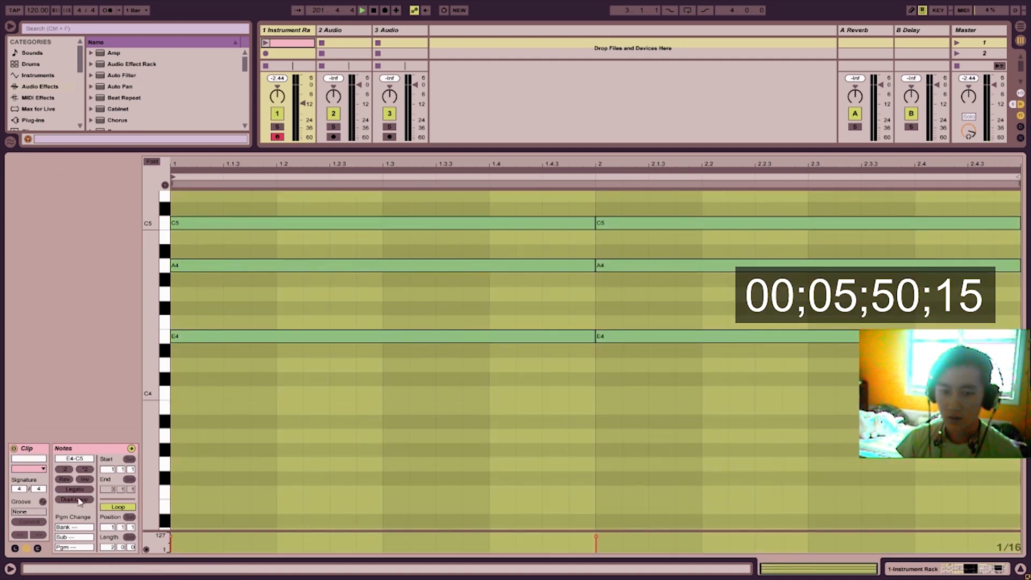
click(79, 501)
drag(511, 202, 488, 363)
click(491, 335)
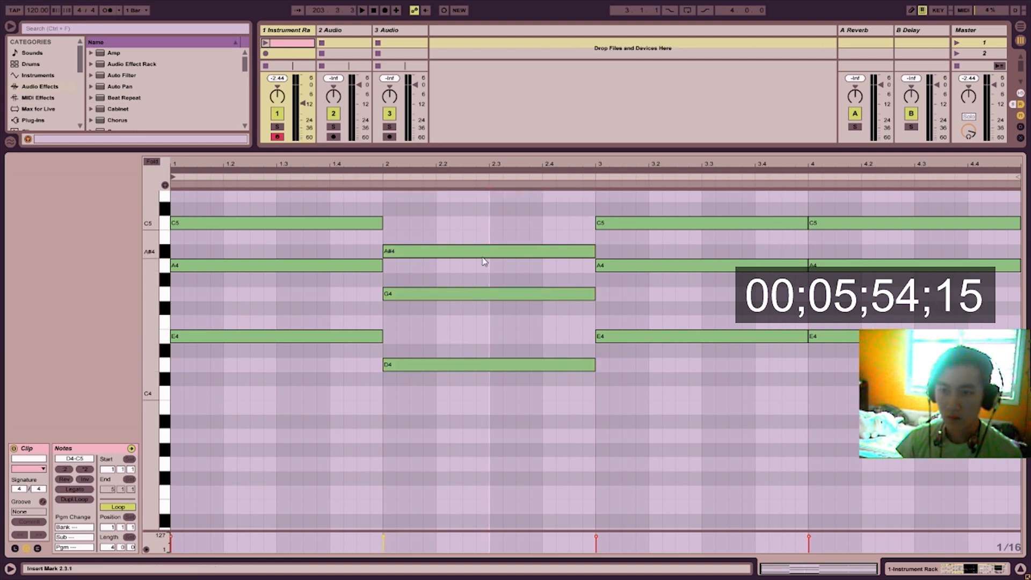
mouse_move(483, 258)
mouse_down()
mouse_move(483, 226)
mouse_move(486, 277)
mouse_up()
Step: Launch the clip and change the third bar's chord to C4, E4 and A4
key(space)
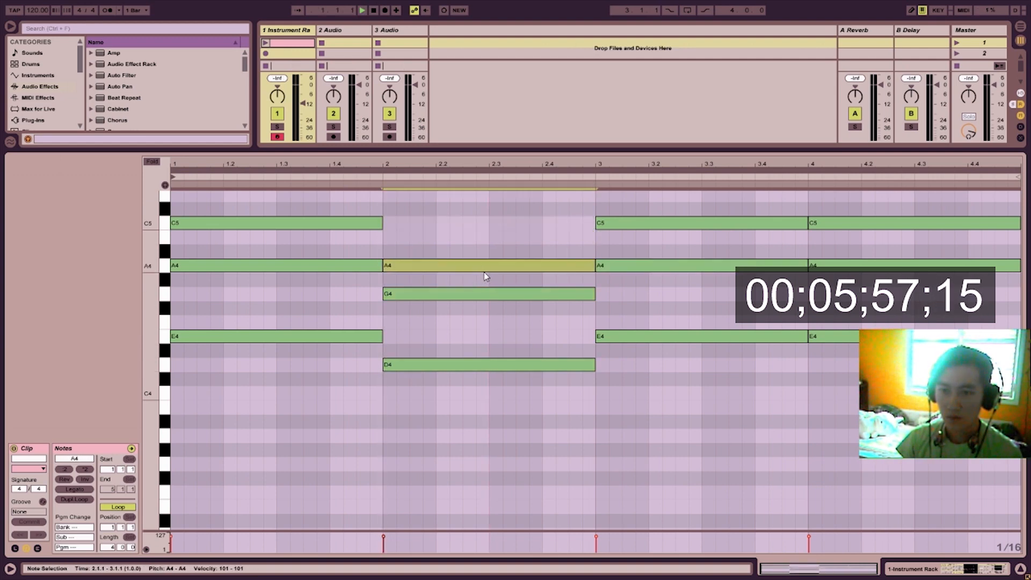
click(265, 43)
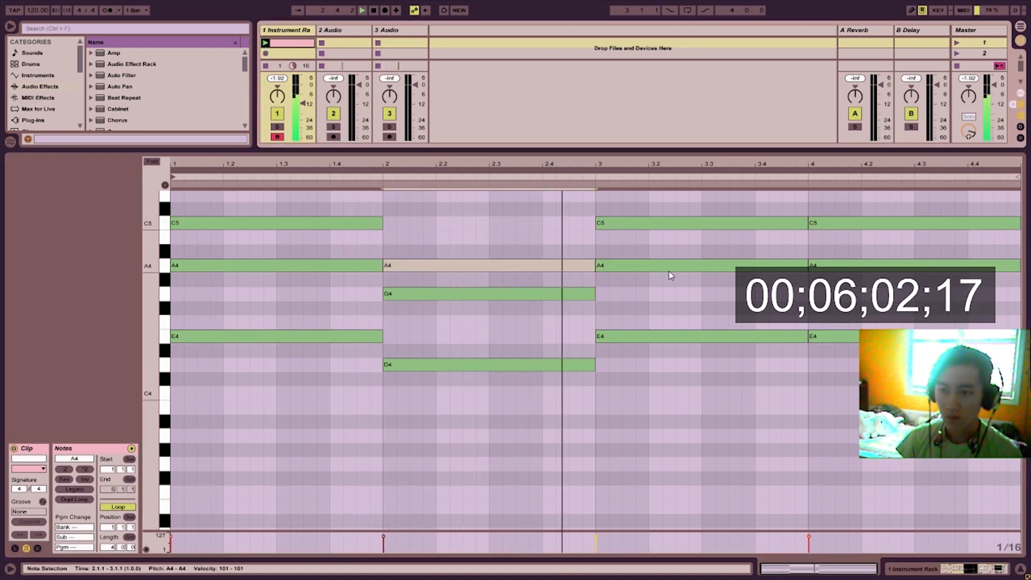
drag(650, 338, 646, 393)
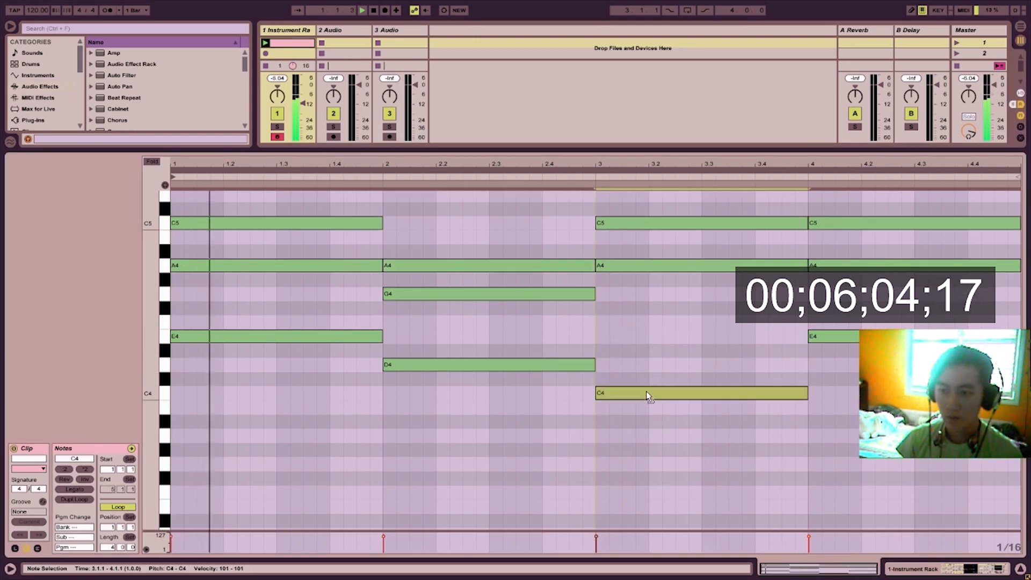
drag(655, 266, 651, 337)
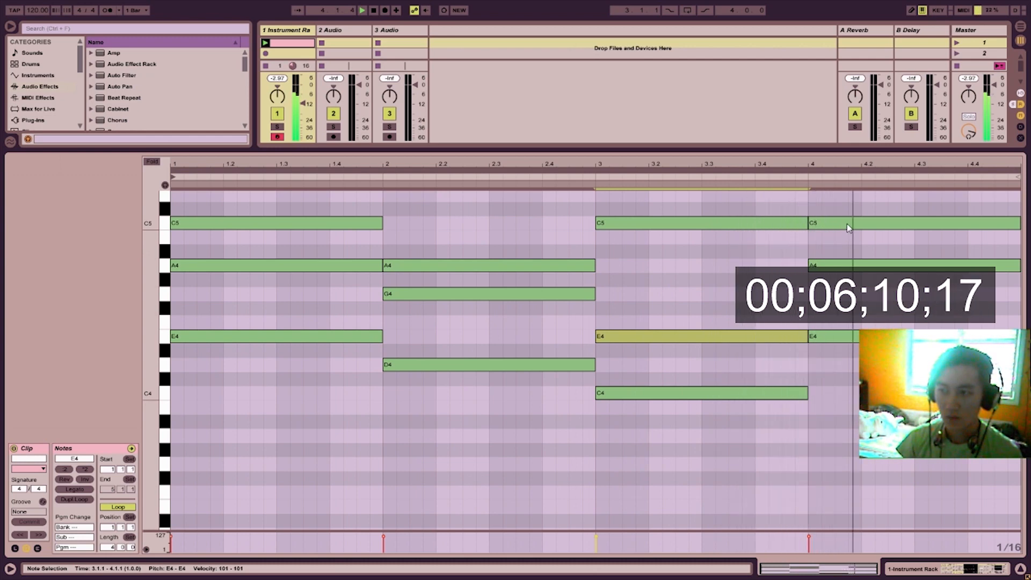
drag(755, 222, 756, 265)
scroll(673, 392, down, 1)
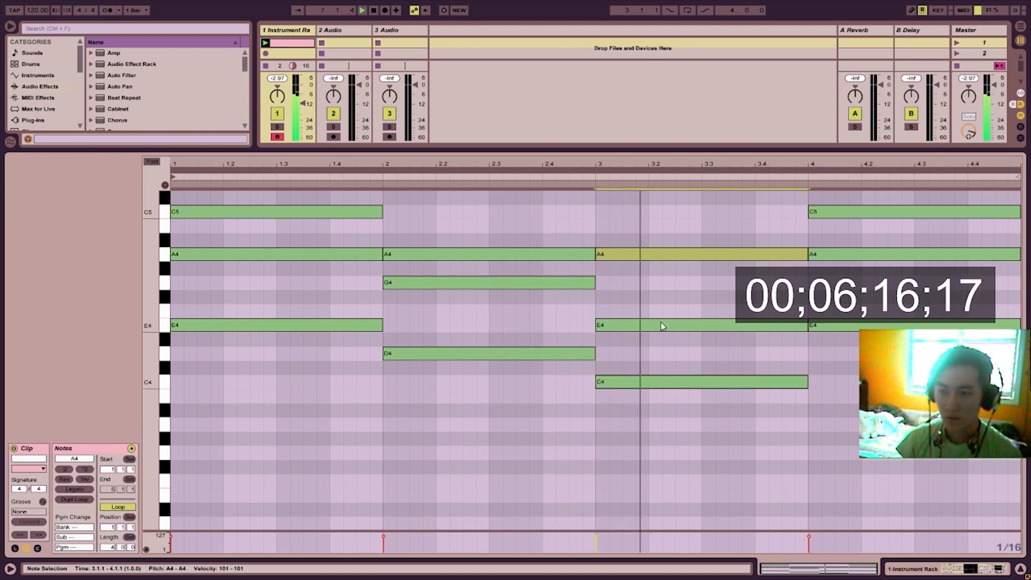
Step: Change the second bar's chord to C4, E4 and G4
drag(539, 355, 539, 383)
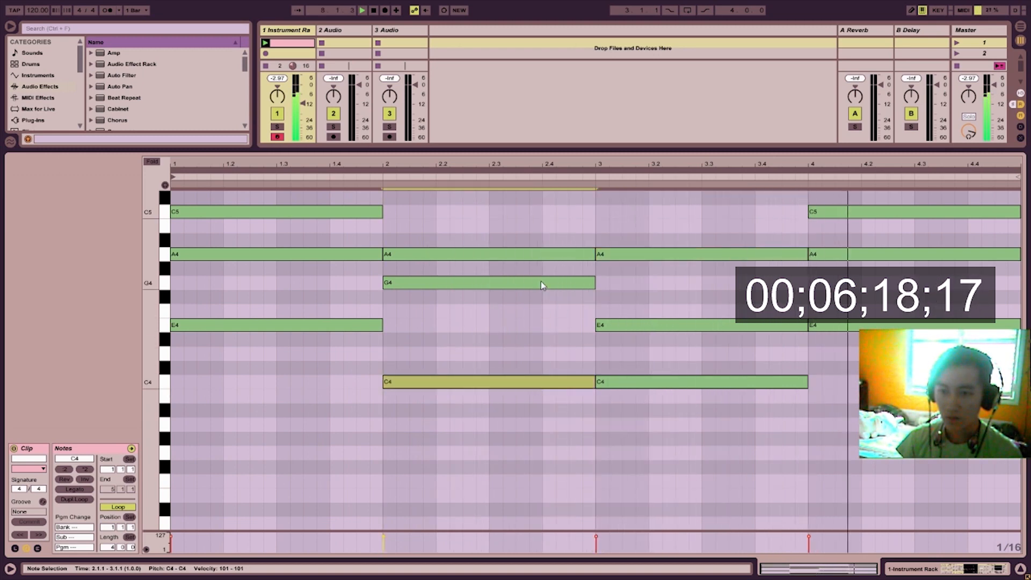
drag(541, 283, 538, 327)
click(547, 255)
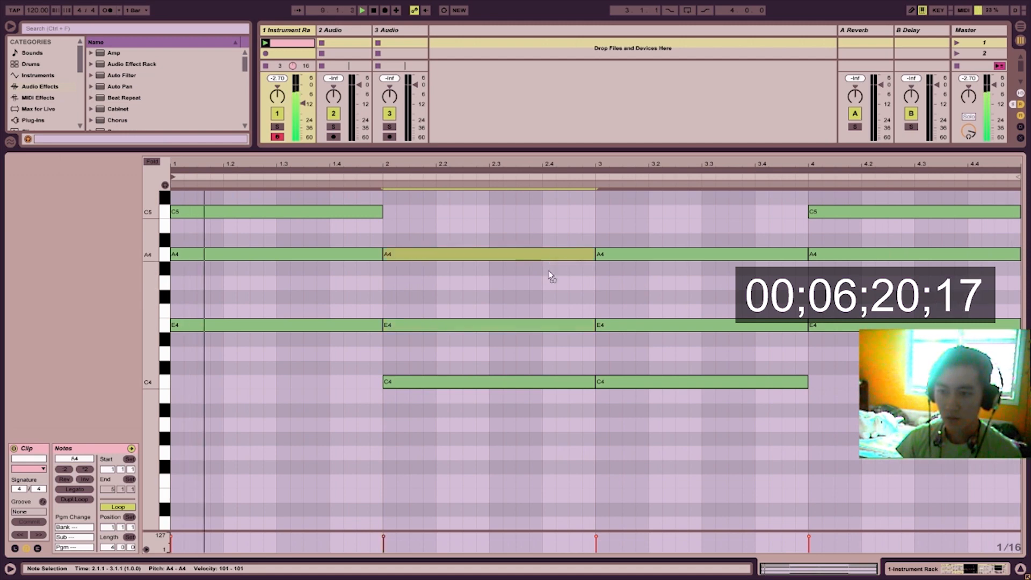
drag(549, 270, 549, 284)
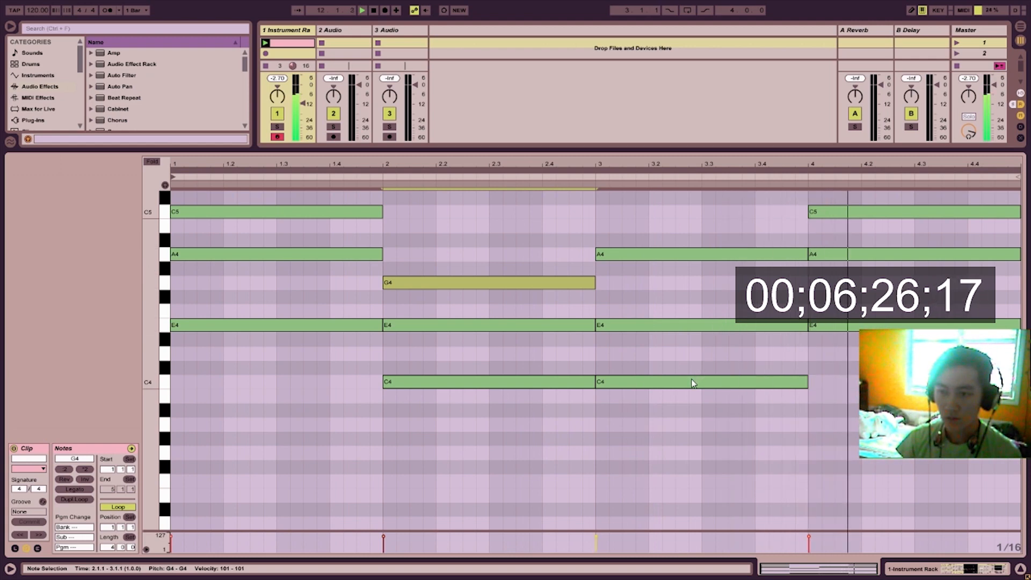
Step: Change the third bar's chord to D4, E4 and G4 and restart playback
drag(691, 383, 688, 358)
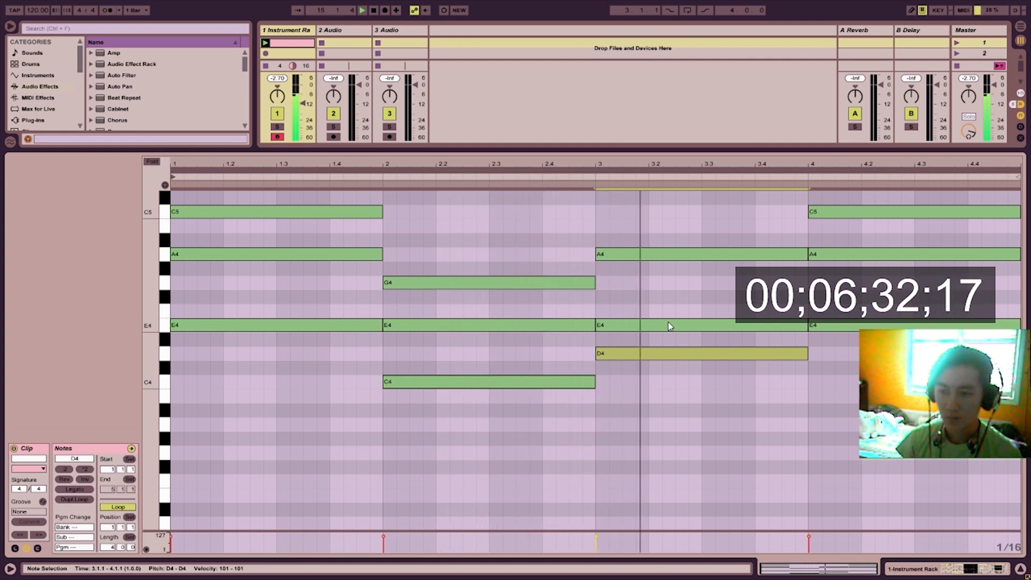
drag(686, 255, 688, 281)
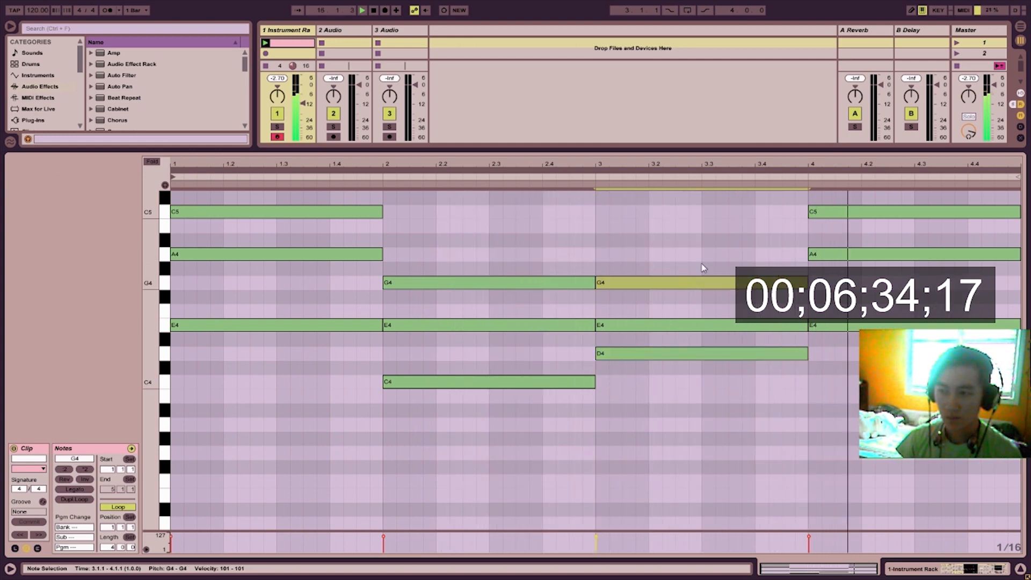
key(space)
key(space)
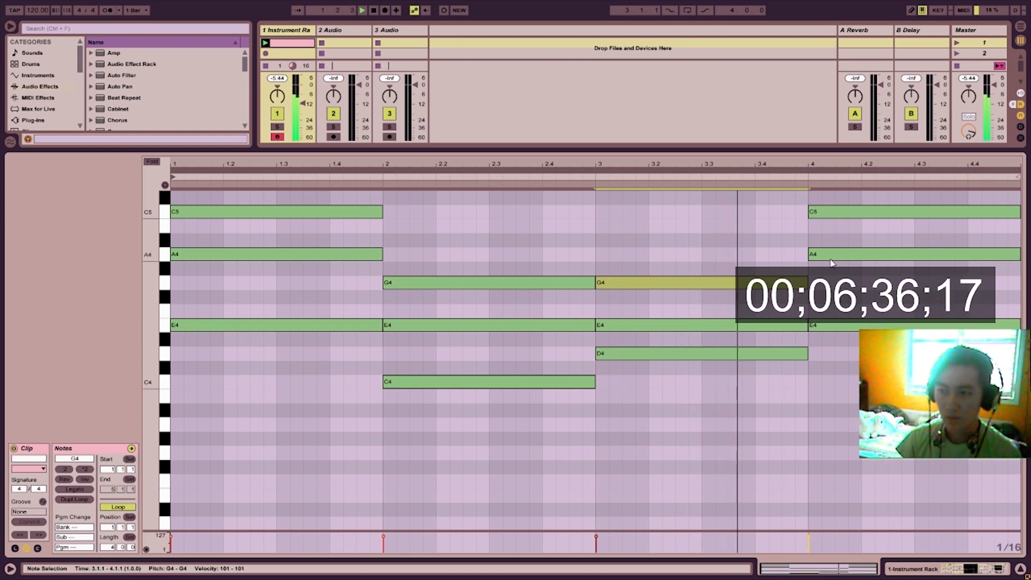
Step: Change the fourth bar's chord to E4, G4 and A4 and audition the clip from its later bars
drag(842, 217, 838, 257)
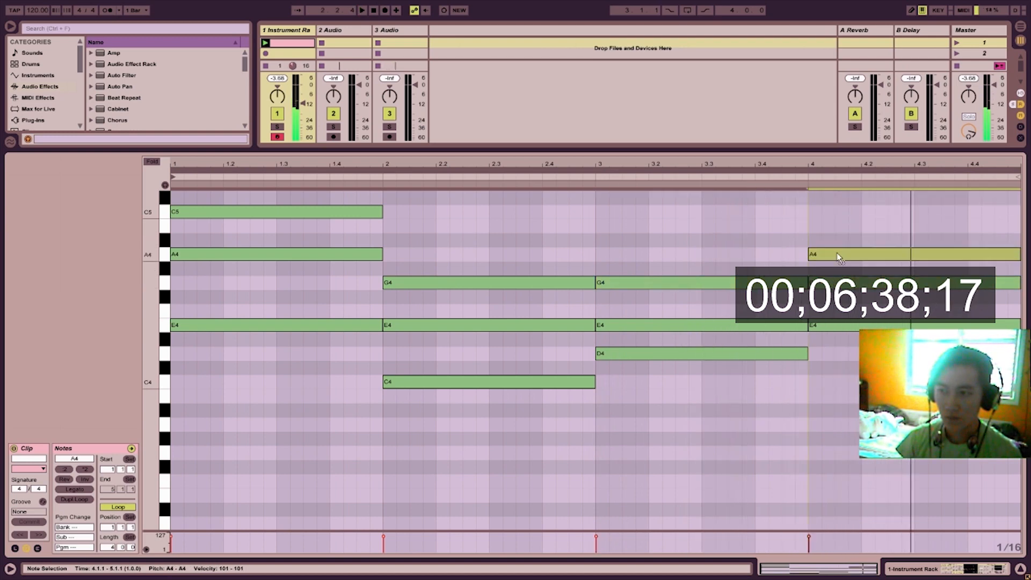
click(798, 176)
key(space)
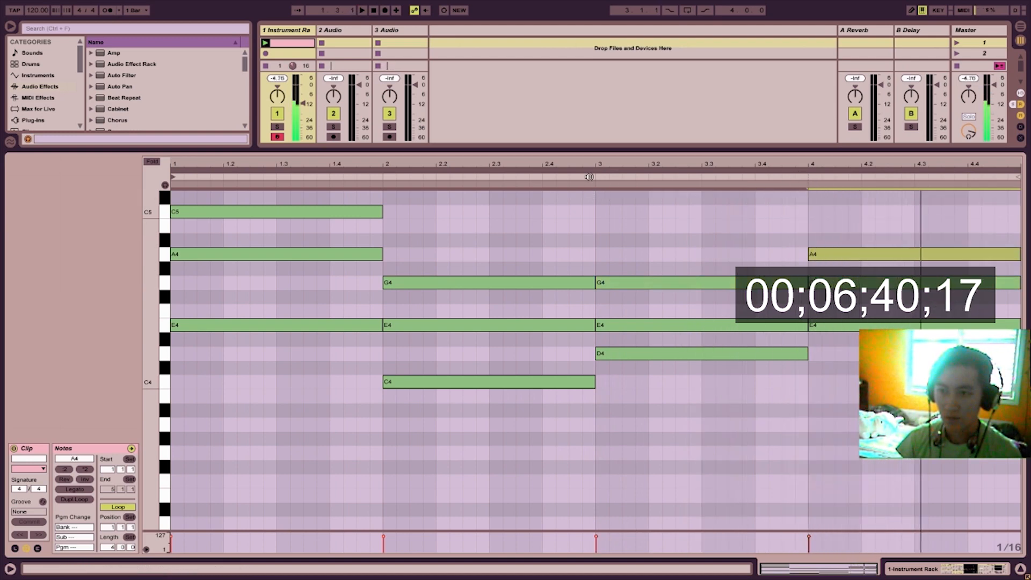
click(589, 177)
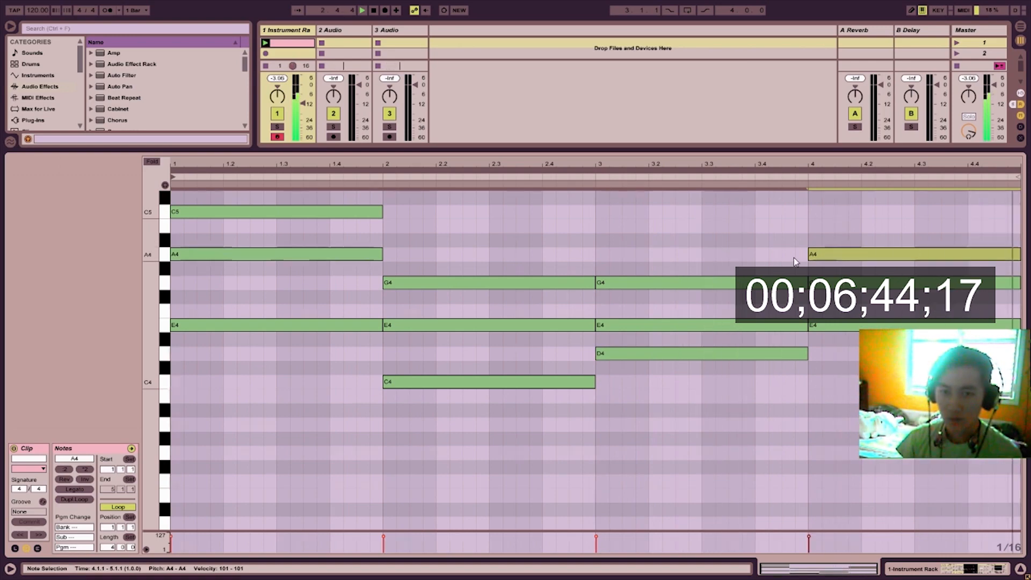
Step: Return to the track's device chain and raise Macro 1 to 127
key(shift+Tab)
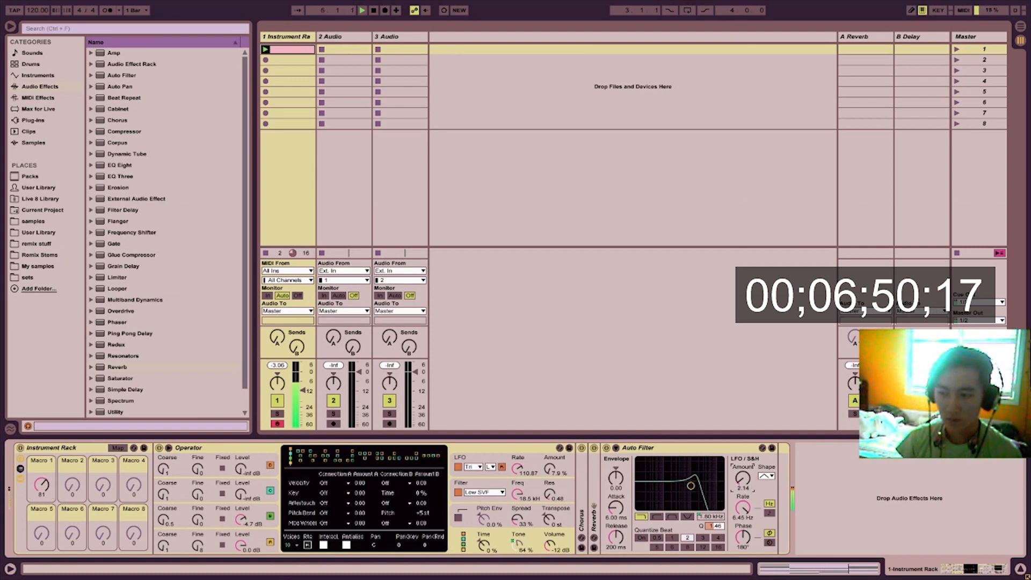
drag(38, 489, 26, 462)
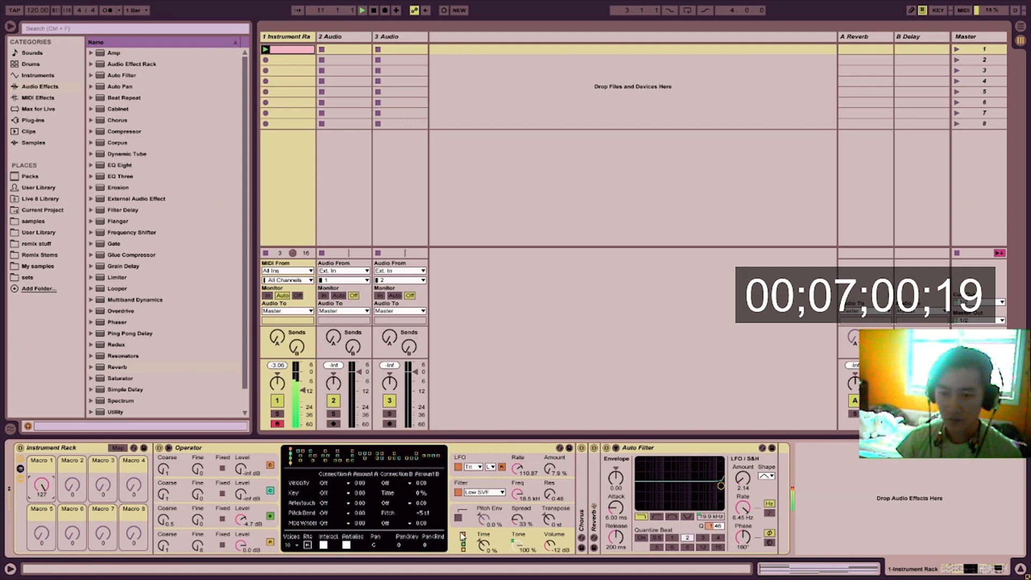
Step: Audition several of Operator's oscillator algorithms during playback and settle on the second one
click(434, 458)
key(space)
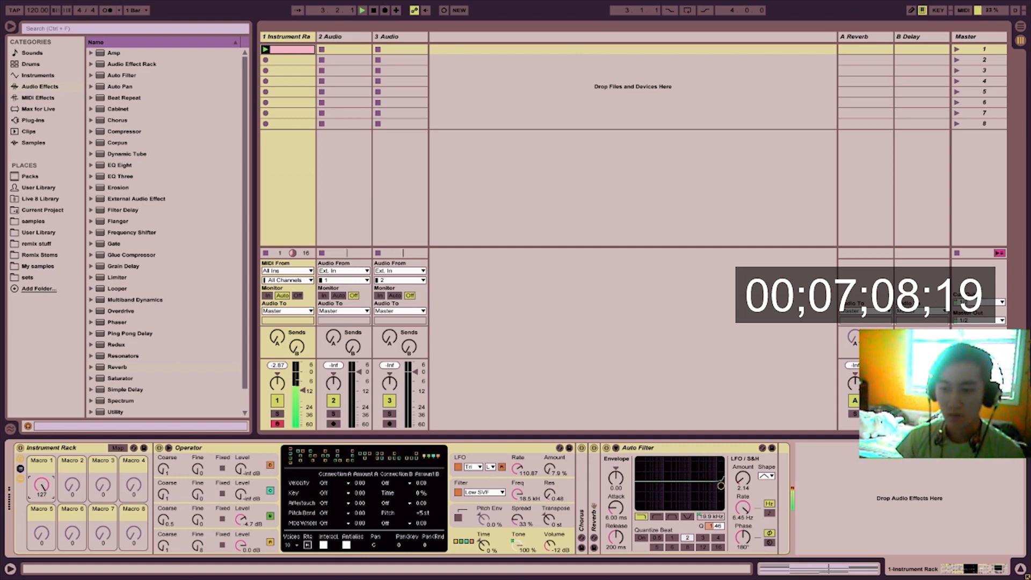
click(380, 456)
click(423, 455)
click(353, 456)
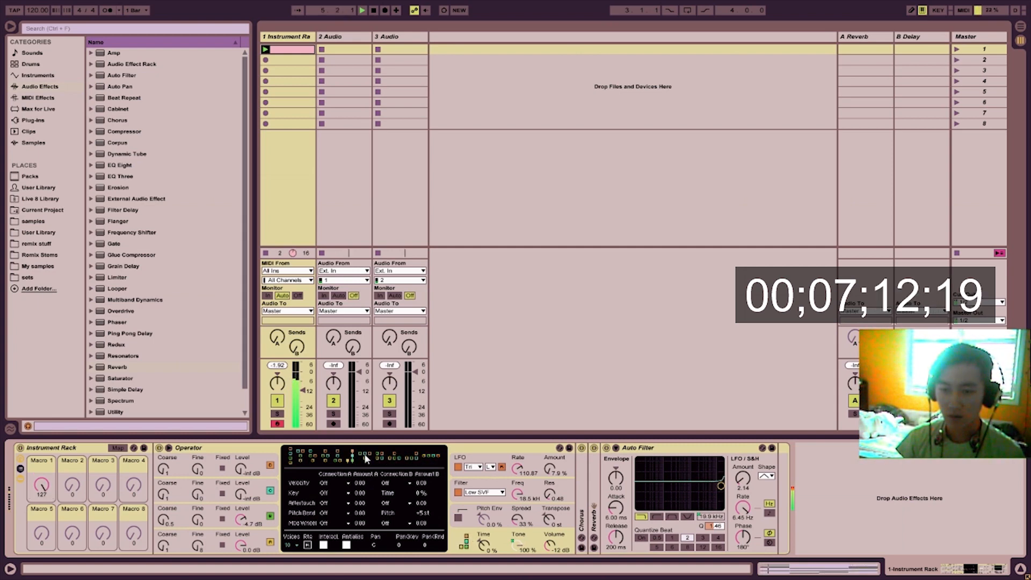
click(365, 456)
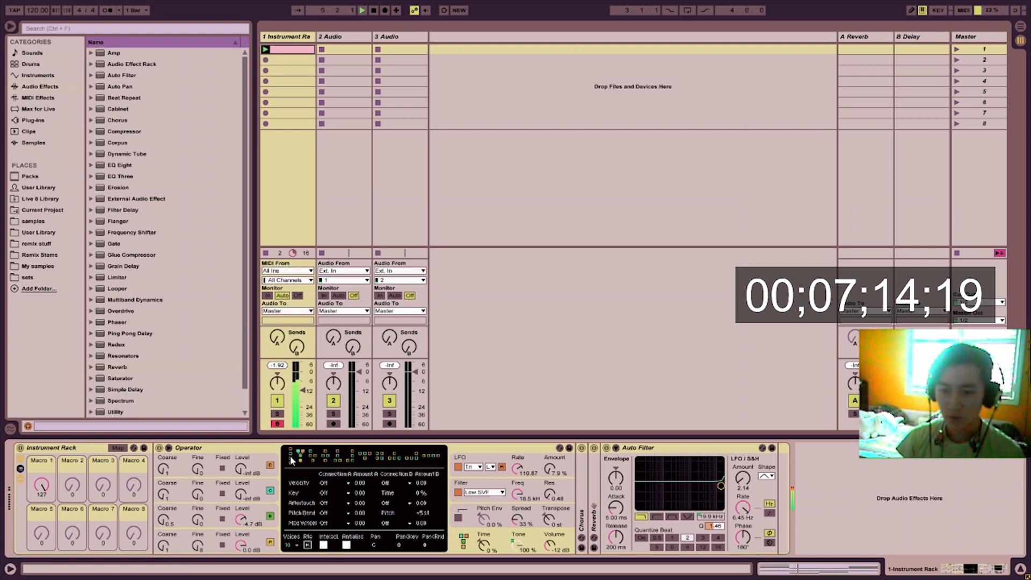
Step: Move the Auto Filter ahead of the Reverb, sweep Macro 1 back to 127 and stop playback
drag(47, 490, 48, 513)
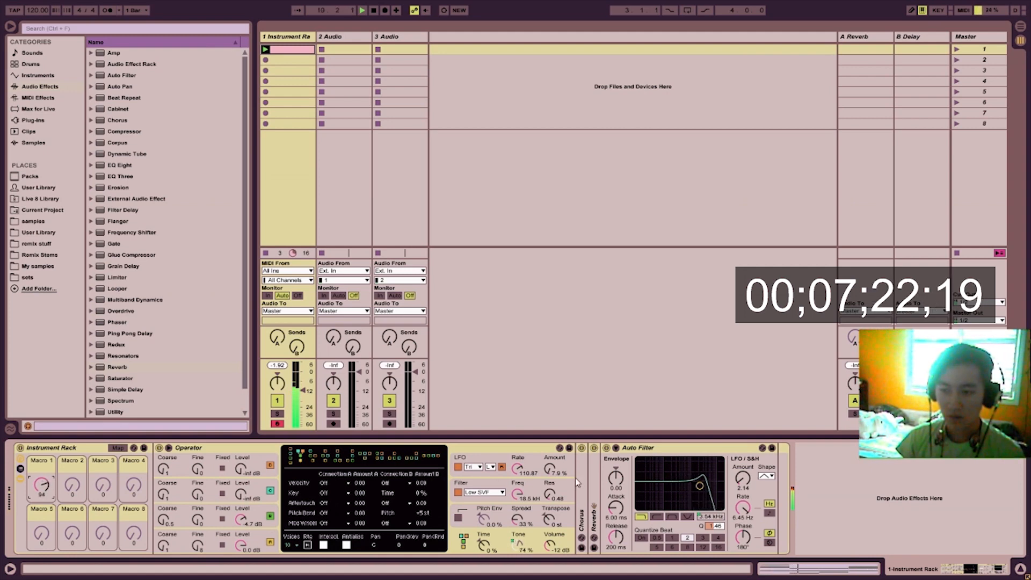
drag(628, 448, 589, 466)
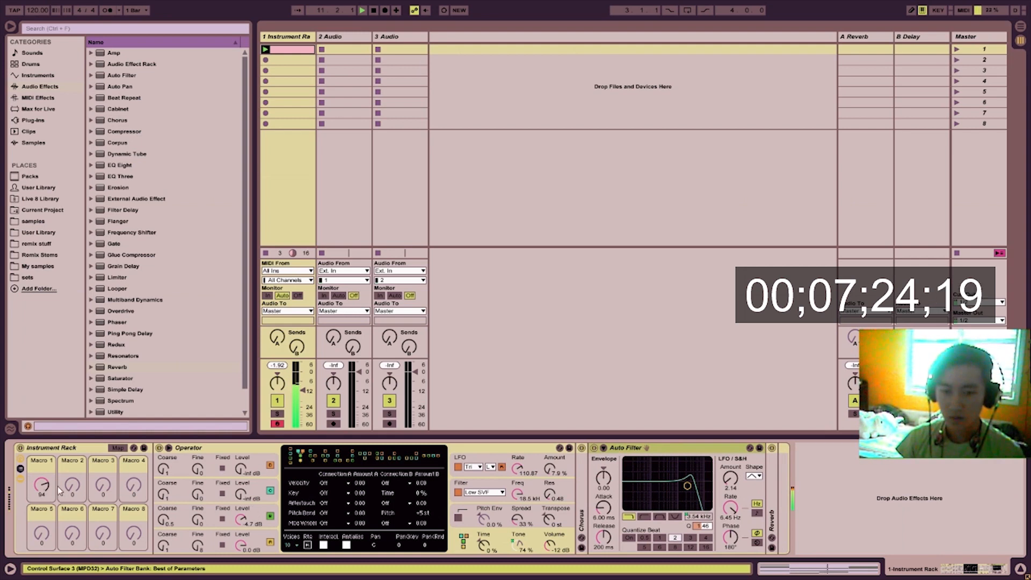
mouse_move(59, 489)
mouse_down()
mouse_move(59, 502)
mouse_move(42, 482)
mouse_up()
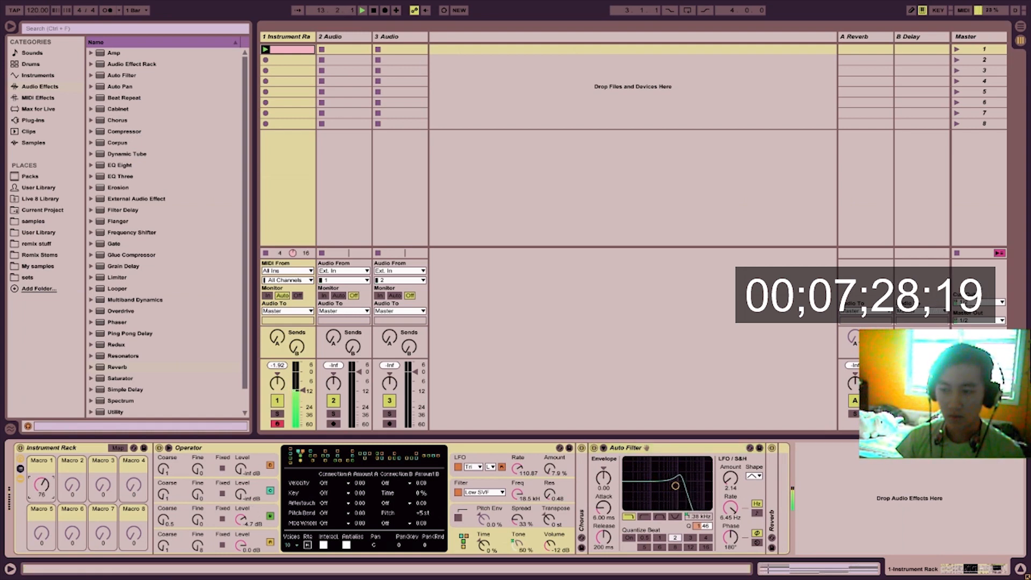
key(space)
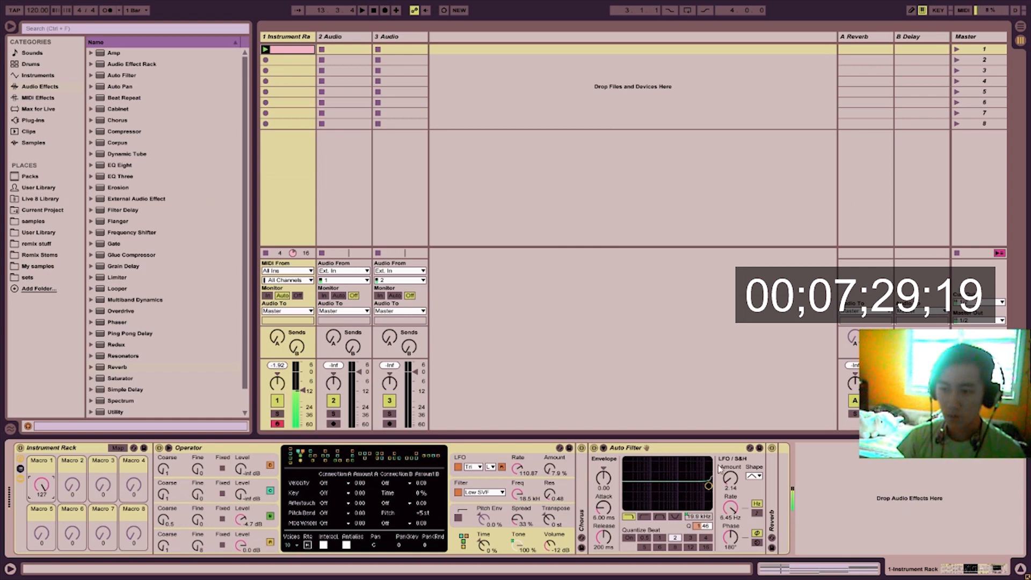
Step: Expand the Reverb, replay the clip briefly and add an EQ Eight after the Reverb
double_click(774, 494)
drag(951, 563, 851, 556)
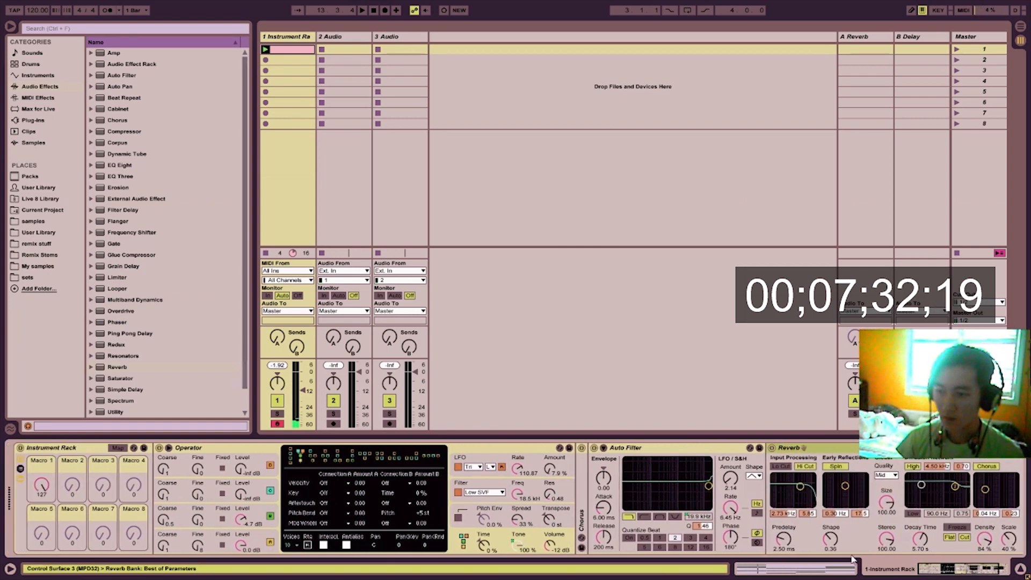
key(space)
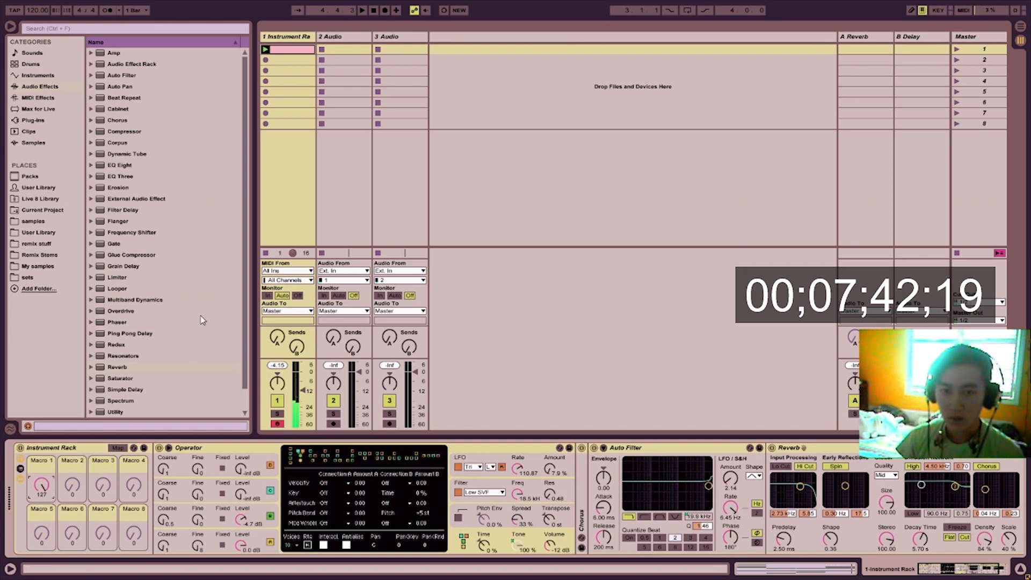
click(957, 570)
click(123, 166)
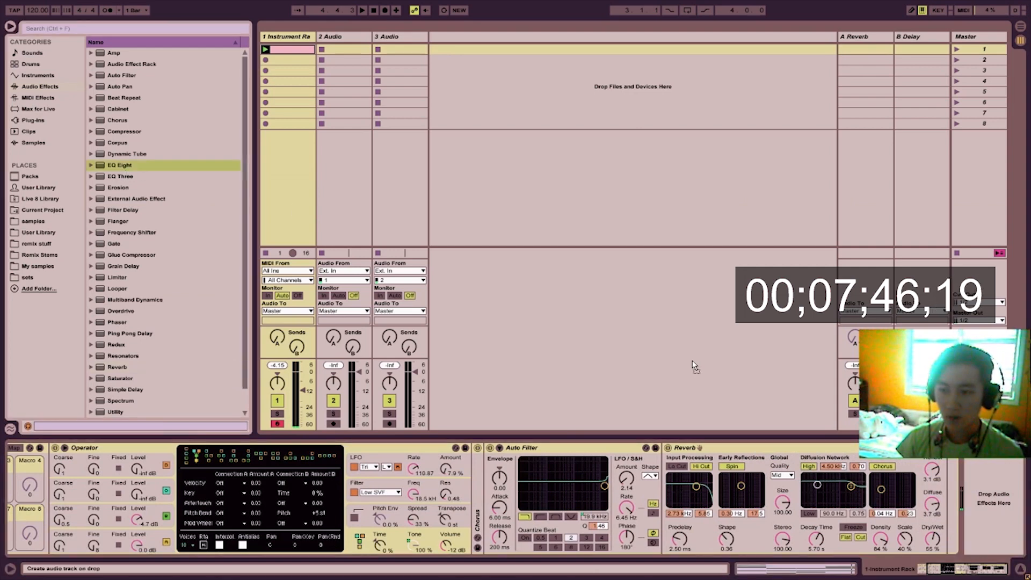
drag(693, 366, 969, 525)
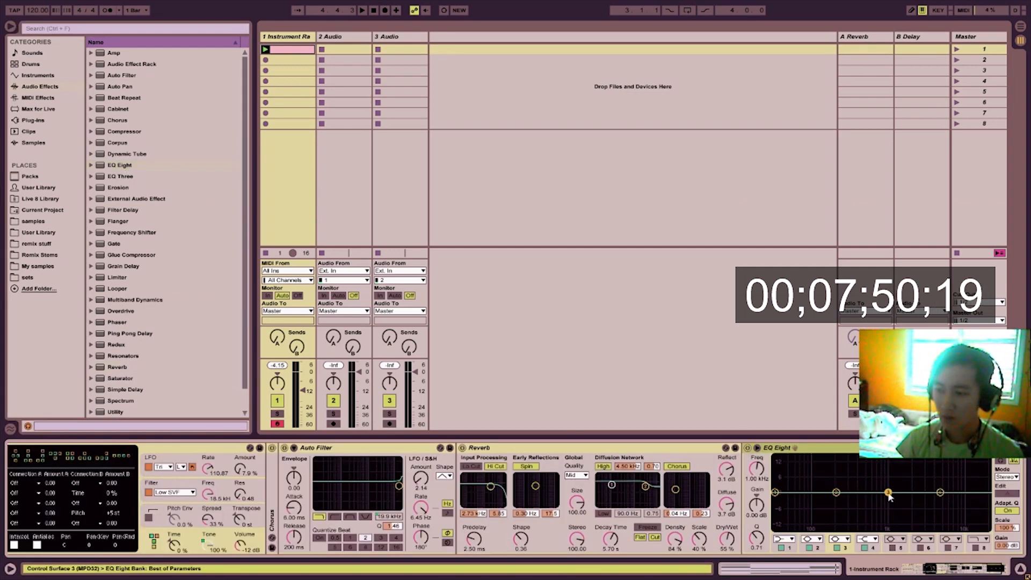
Step: Play the clip, boost EQ Eight's band 3 by about 3.35 dB at 1.27 kHz and keep Macro 1 at 127
key(space)
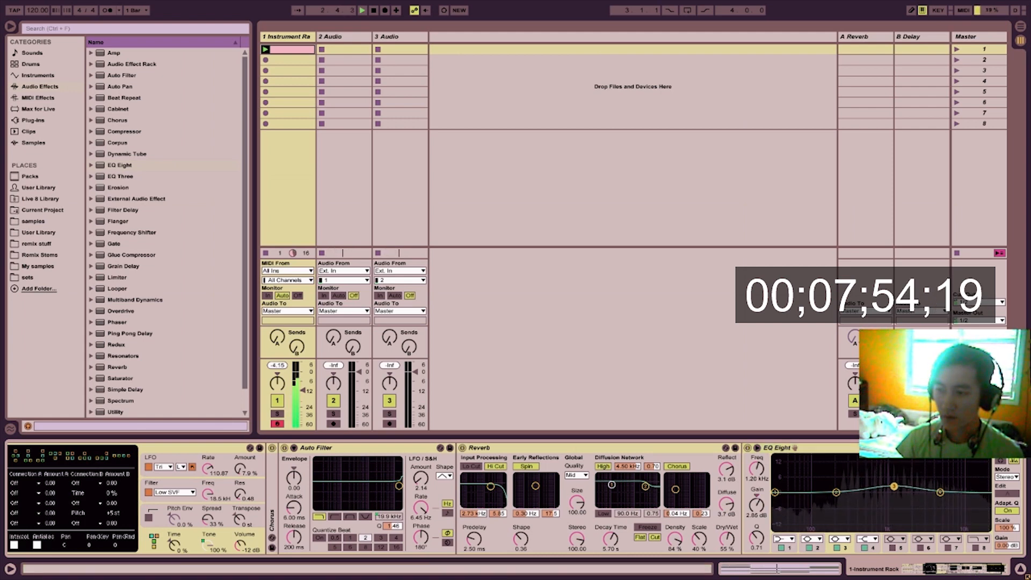
drag(894, 487, 895, 485)
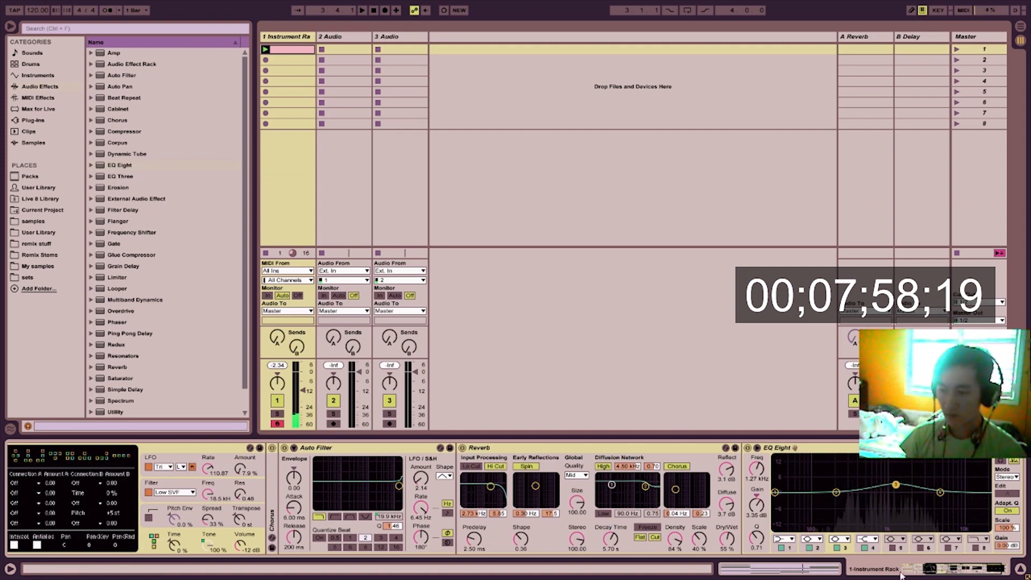
drag(957, 571, 907, 569)
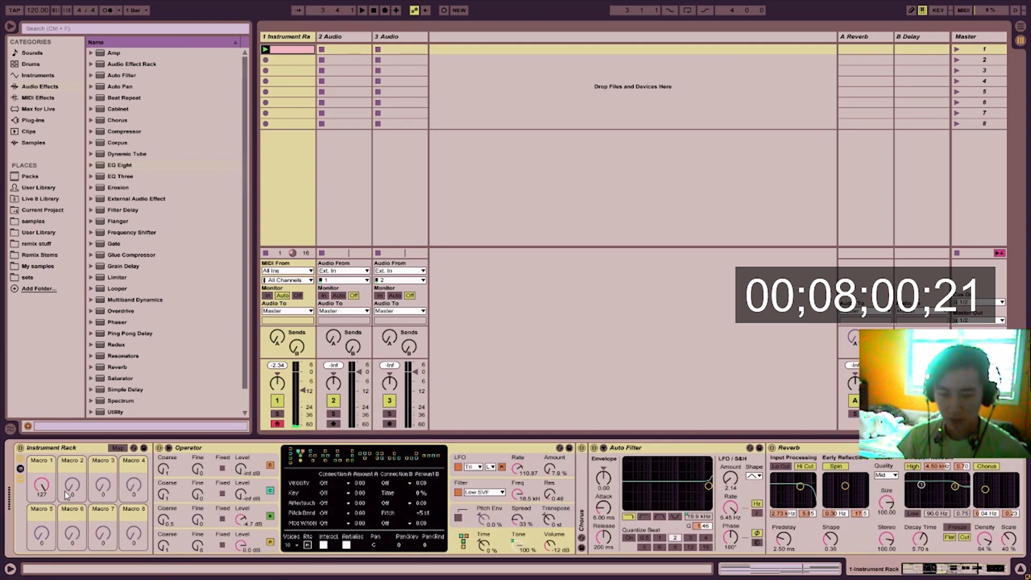
mouse_move(45, 487)
mouse_down()
mouse_move(45, 518)
mouse_move(46, 478)
mouse_up()
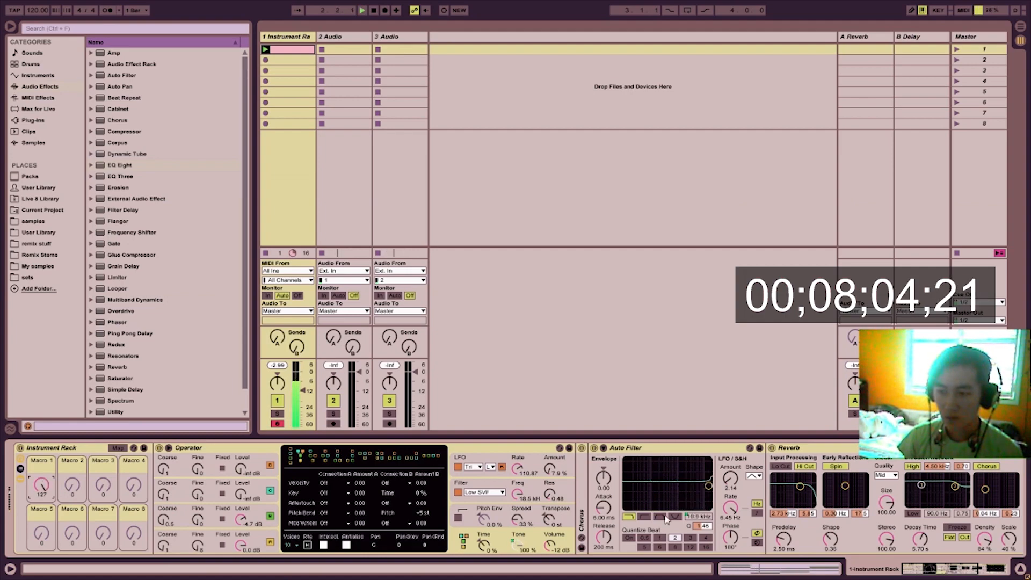
drag(933, 567, 966, 568)
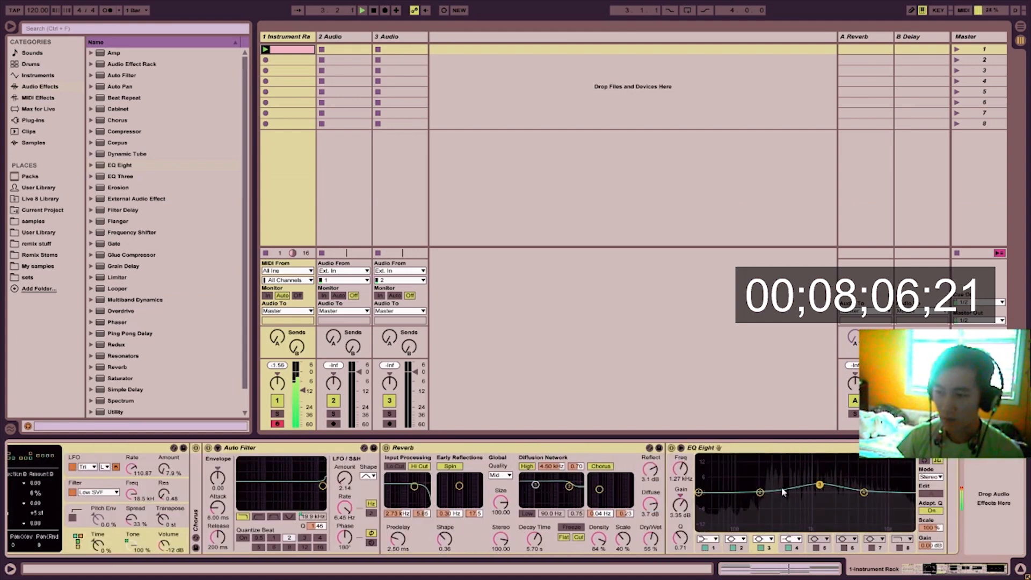
Step: Raise EQ Eight's band 4 to about 0.87 dB at 4.83 kHz and move band 2 to about 2.38 dB at 9.15 kHz
click(715, 539)
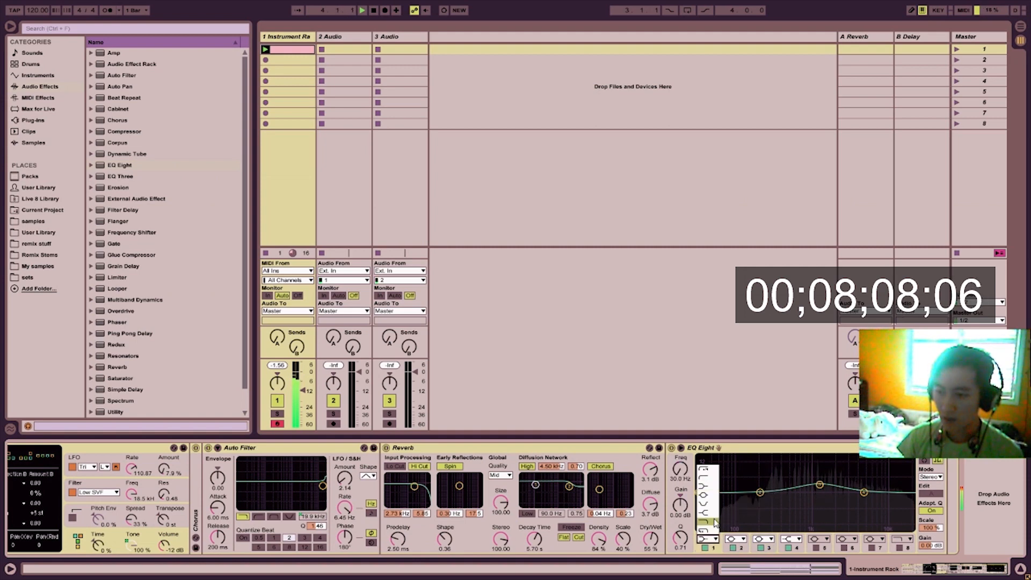
click(820, 487)
drag(864, 491, 863, 490)
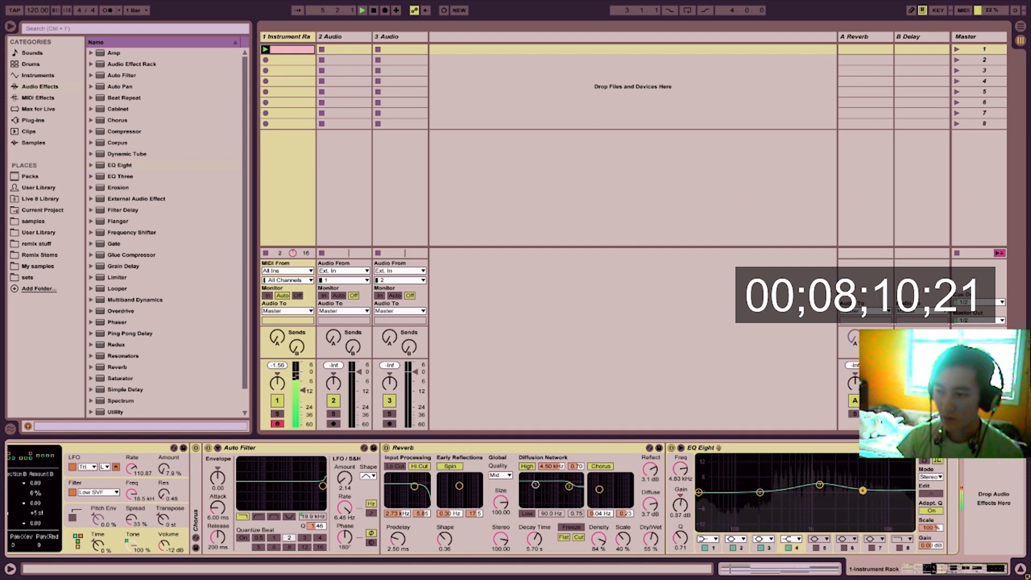
drag(760, 492, 890, 488)
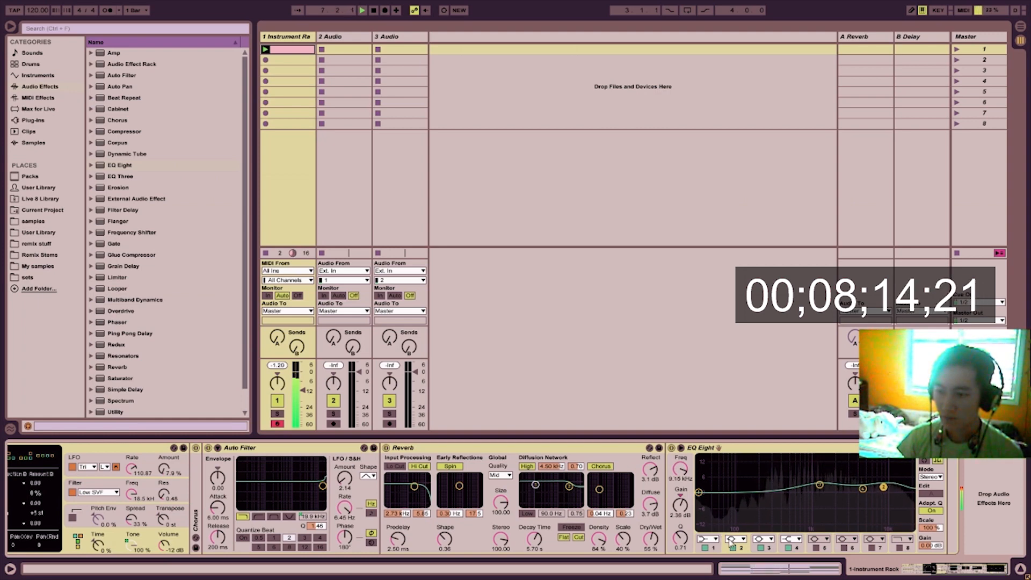
Step: Enable EQ Eight's band 5 as a dip in the lows and make band 1 a low-cut filter at about 46 Hz
click(816, 548)
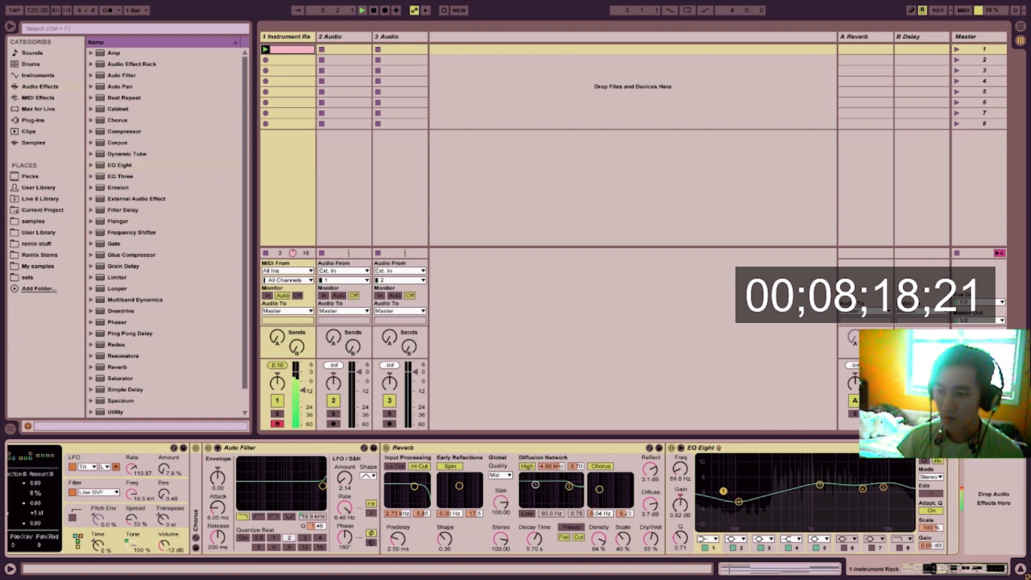
drag(730, 489, 722, 492)
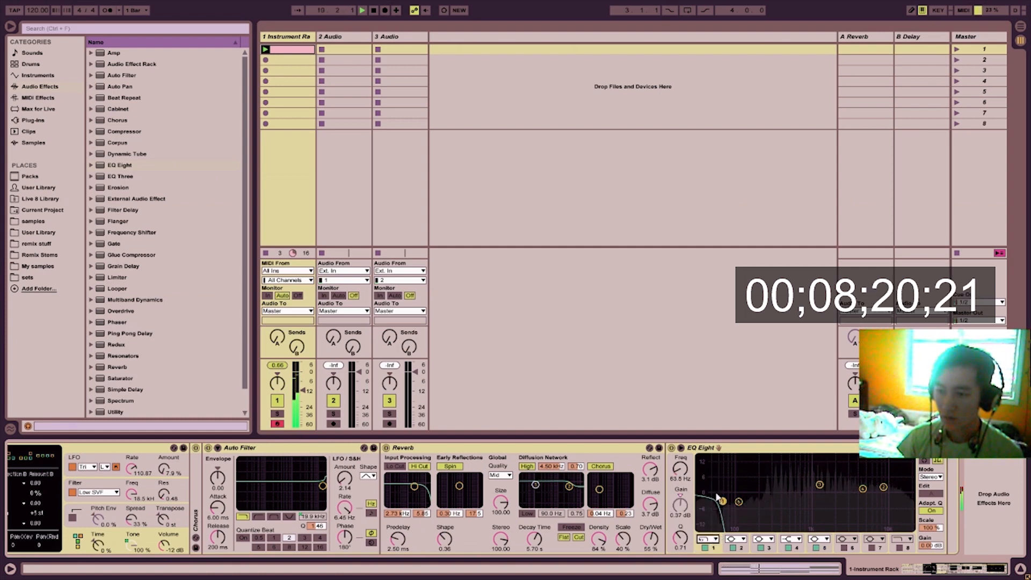
click(708, 539)
click(709, 472)
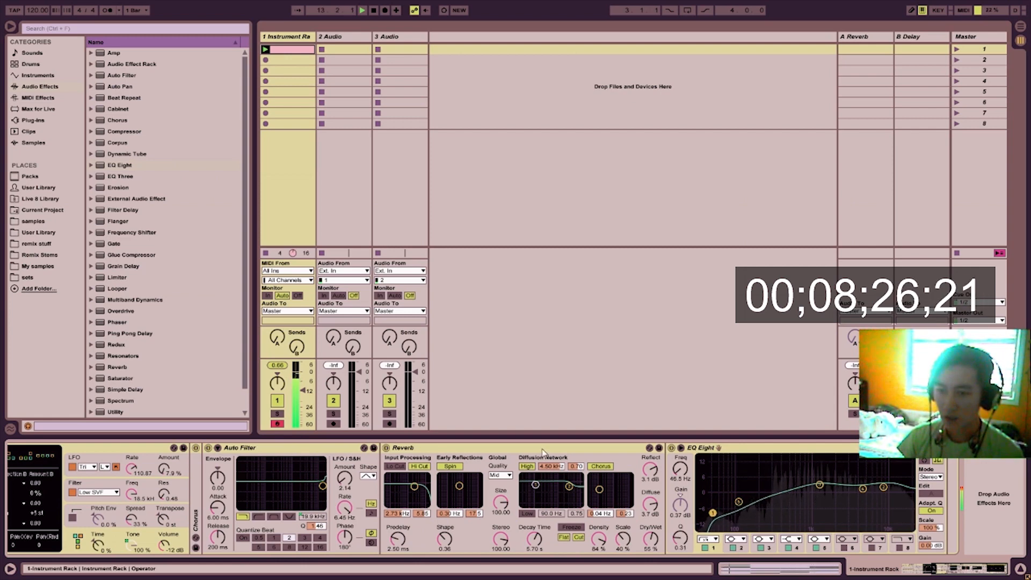
Step: Add a Chord MIDI effect with Shift 1 at -12 st ahead of the rack and audition it, bringing Macro 1 to 124
click(39, 98)
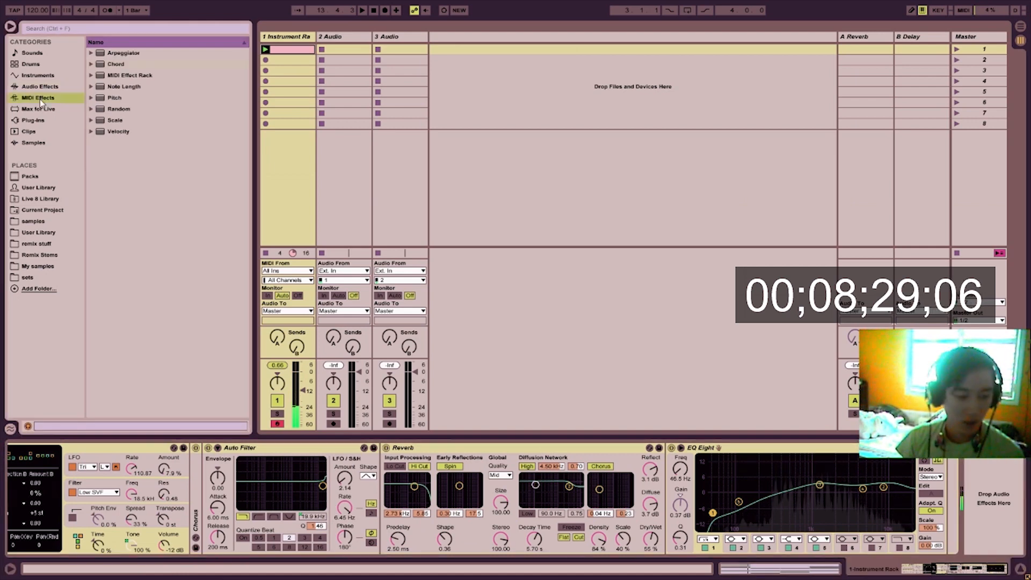
double_click(99, 65)
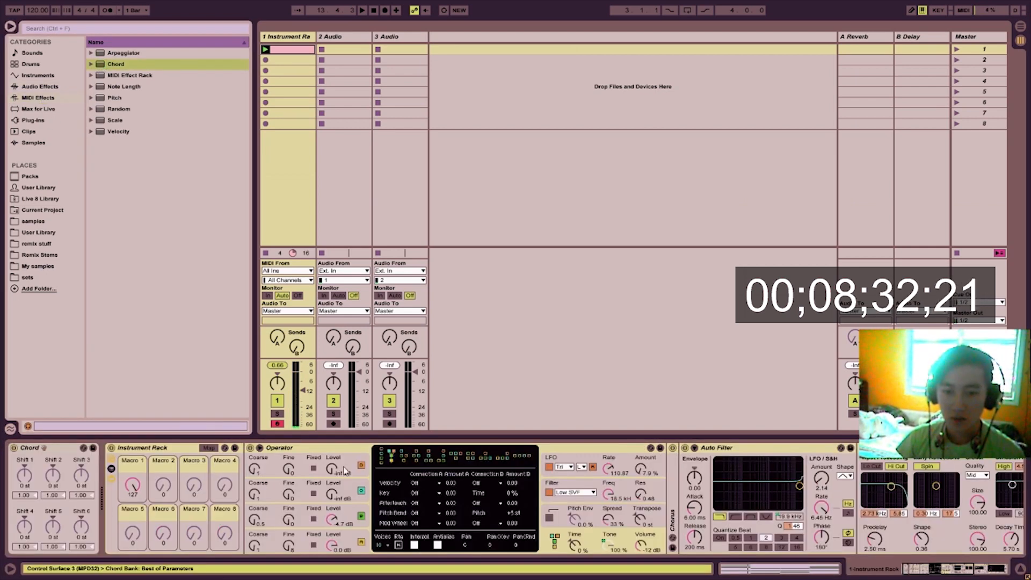
click(21, 476)
text(-1)
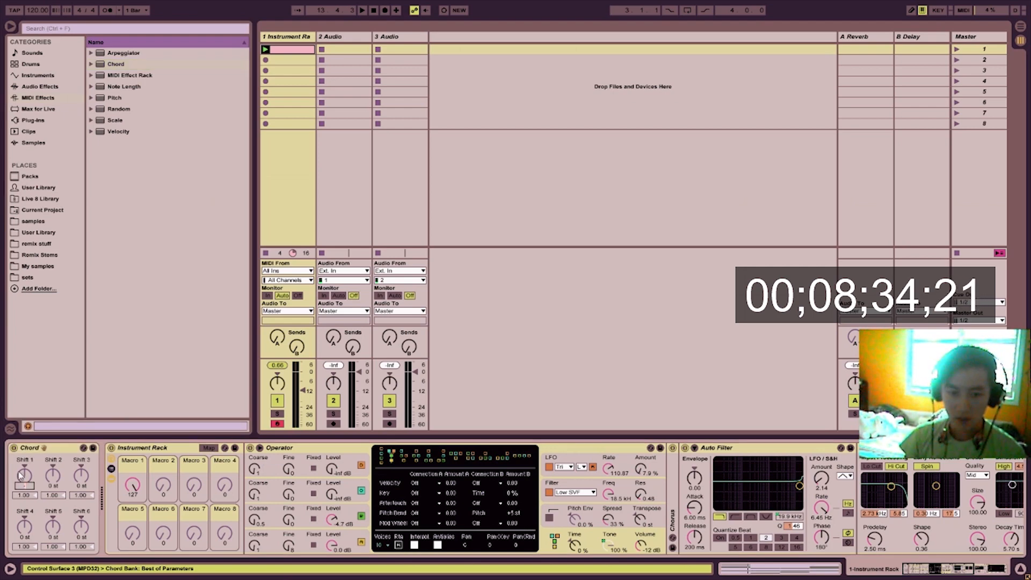
text(2)
key(Return)
key(space)
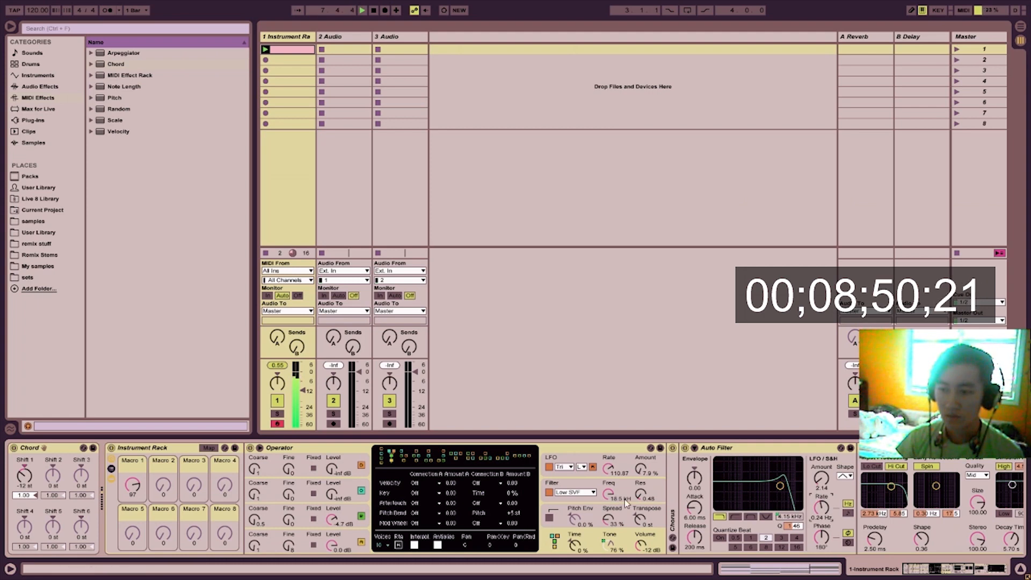
drag(132, 486, 132, 467)
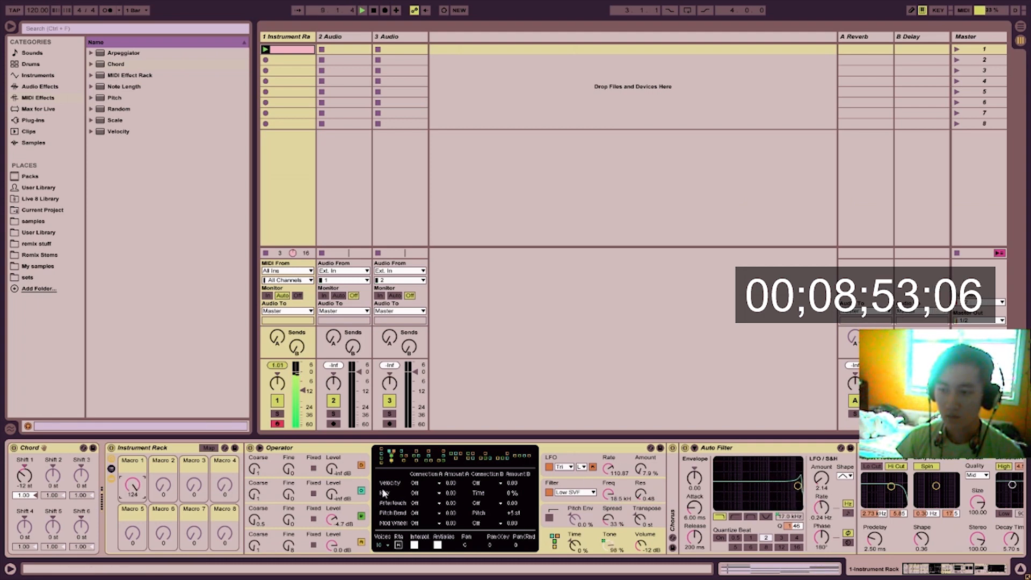
Step: Insert a second EQ Eight between the Chorus and Auto Filter and boost its band 1 about 7.56 dB at 75.2 Hz during playback
click(39, 76)
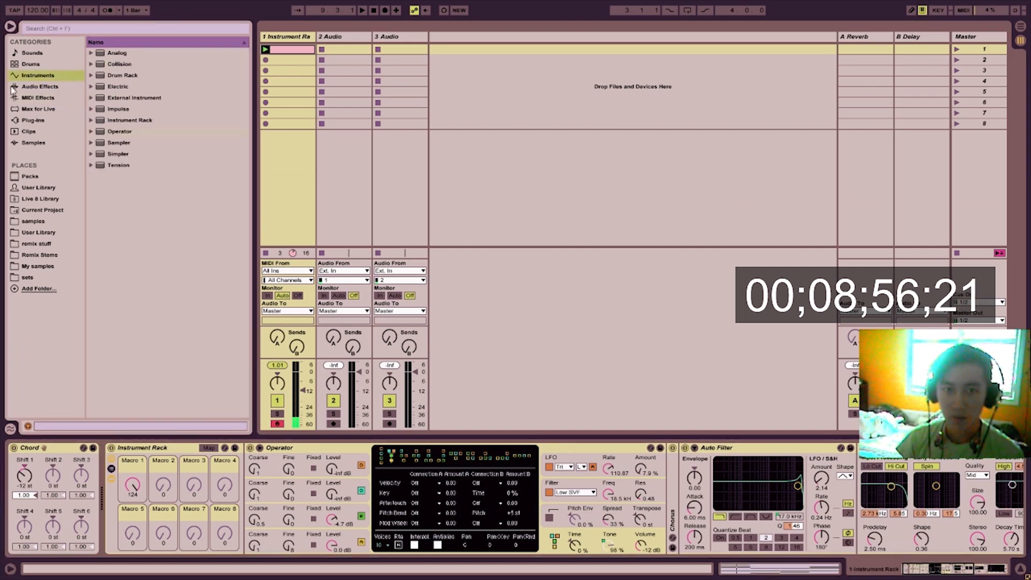
click(36, 87)
drag(124, 165, 742, 474)
key(space)
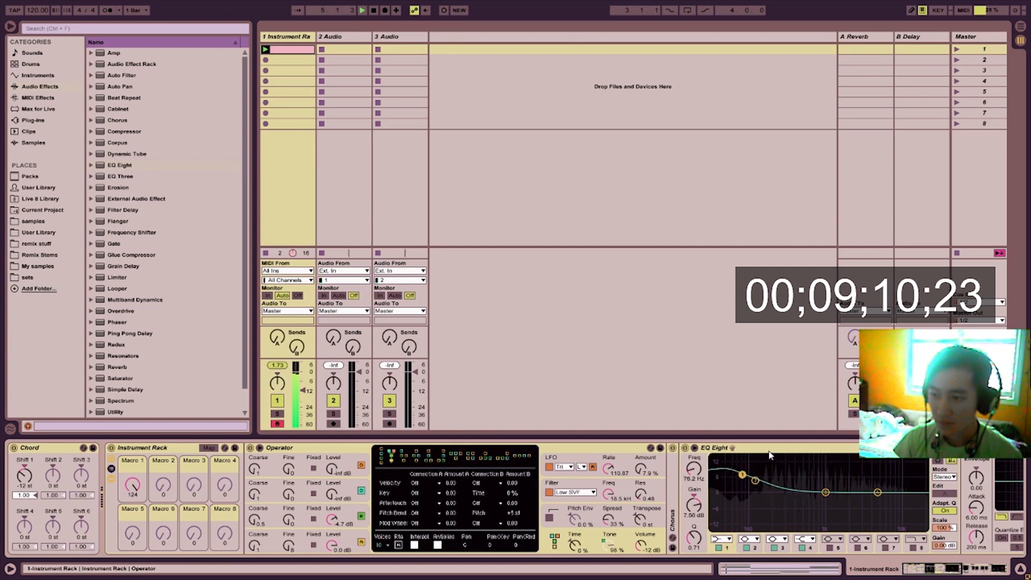
Step: Show the spectrum analyzer in the new EQ Eight and cut its band 4 by about 5.58 dB at 9.49 kHz
double_click(723, 448)
double_click(689, 470)
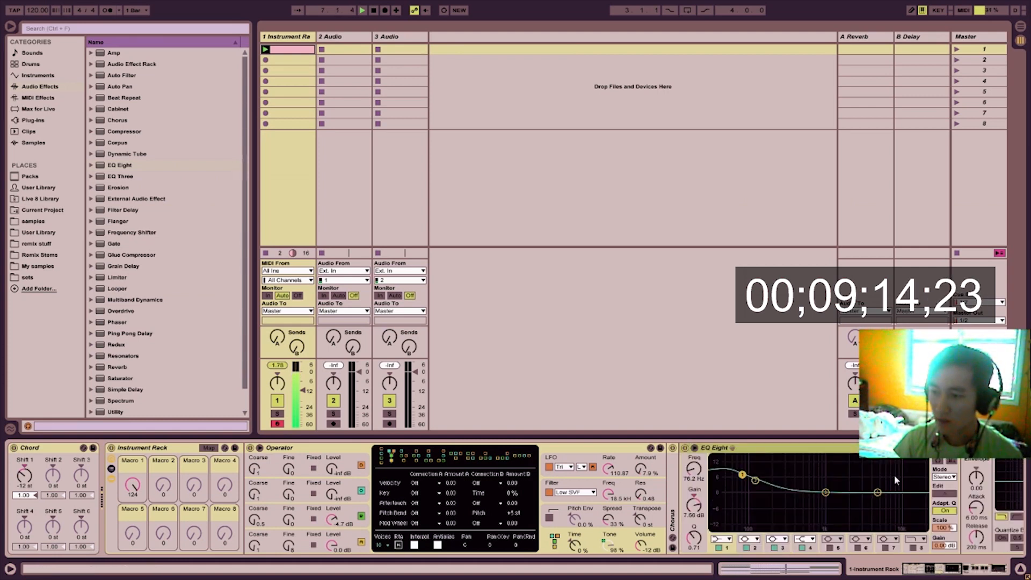
click(950, 462)
mouse_move(877, 492)
mouse_down()
mouse_move(874, 504)
mouse_move(885, 503)
mouse_move(873, 503)
mouse_move(884, 505)
mouse_up()
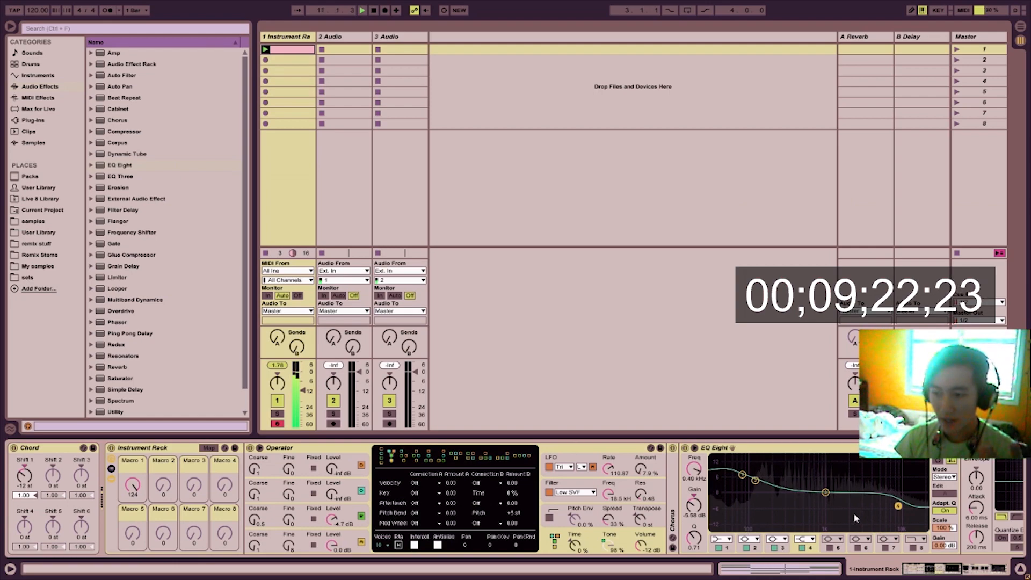
Step: Bypass the EQ Eight after the Reverb, replay the clip and compare the sound with the first EQ Eight switched off and on
drag(929, 567, 960, 565)
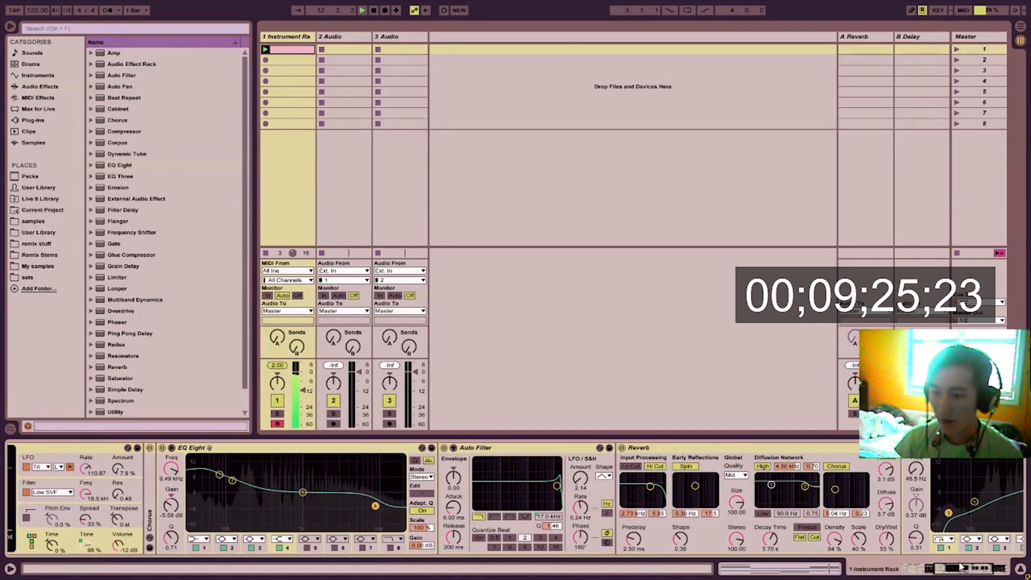
click(407, 450)
key(space)
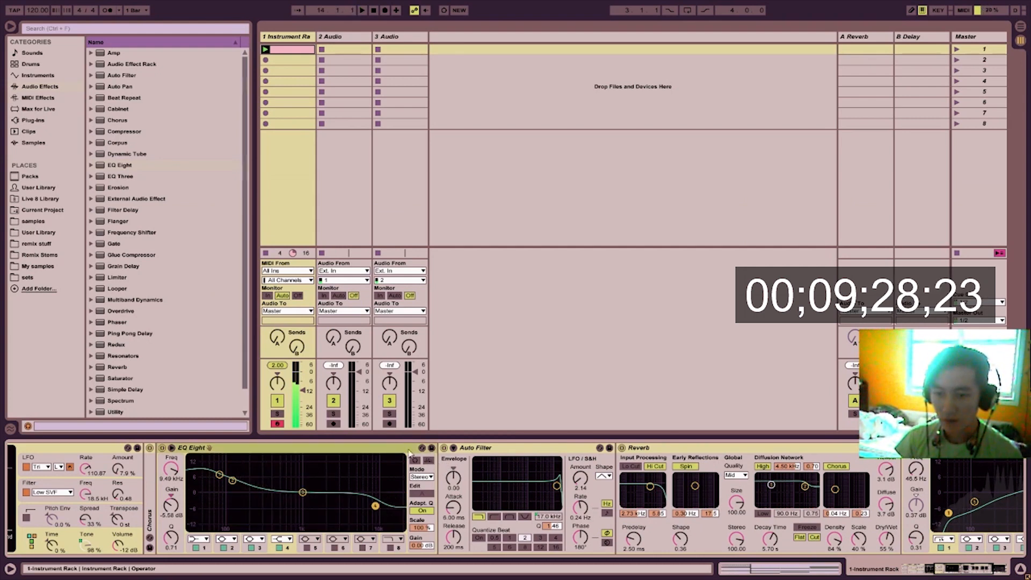
click(941, 449)
click(908, 448)
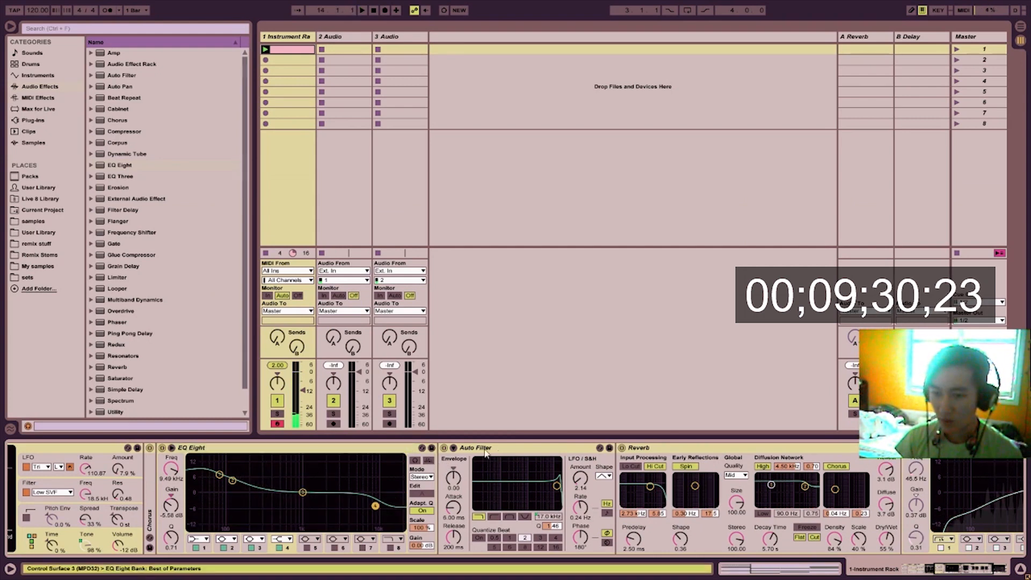
key(space)
click(162, 448)
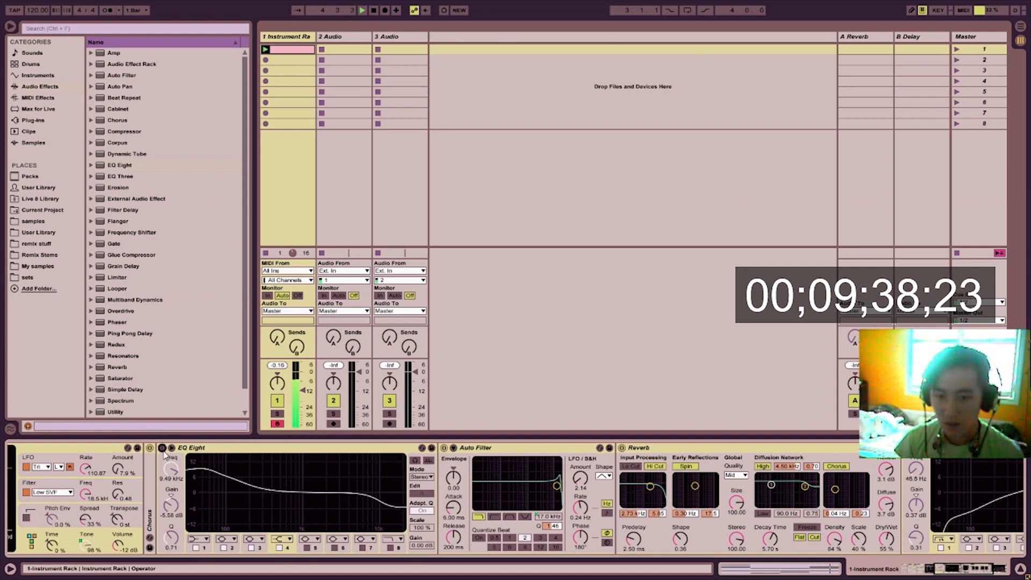
click(162, 448)
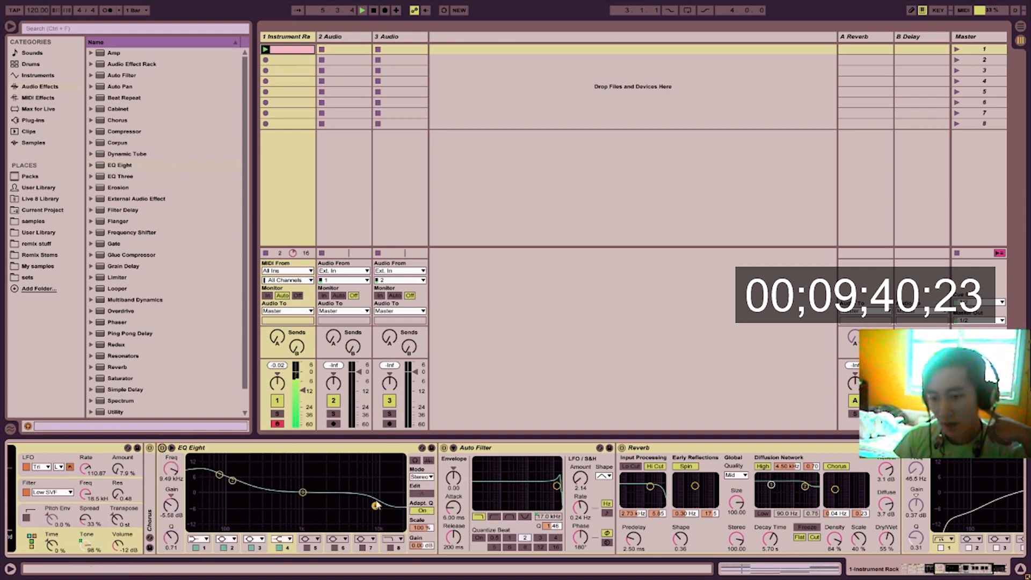
Step: Ease the first EQ Eight's band 4 to about -2.11 dB at 12.7 kHz and shape band 2 to about 4.83 dB at 173 Hz, Q 1.40
drag(377, 507, 380, 502)
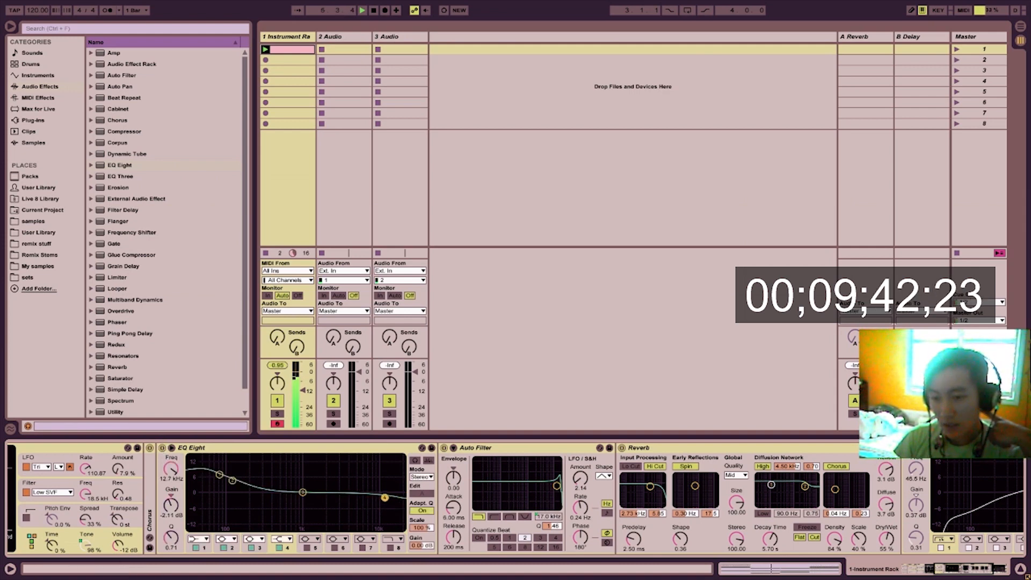
drag(221, 476, 248, 480)
click(232, 481)
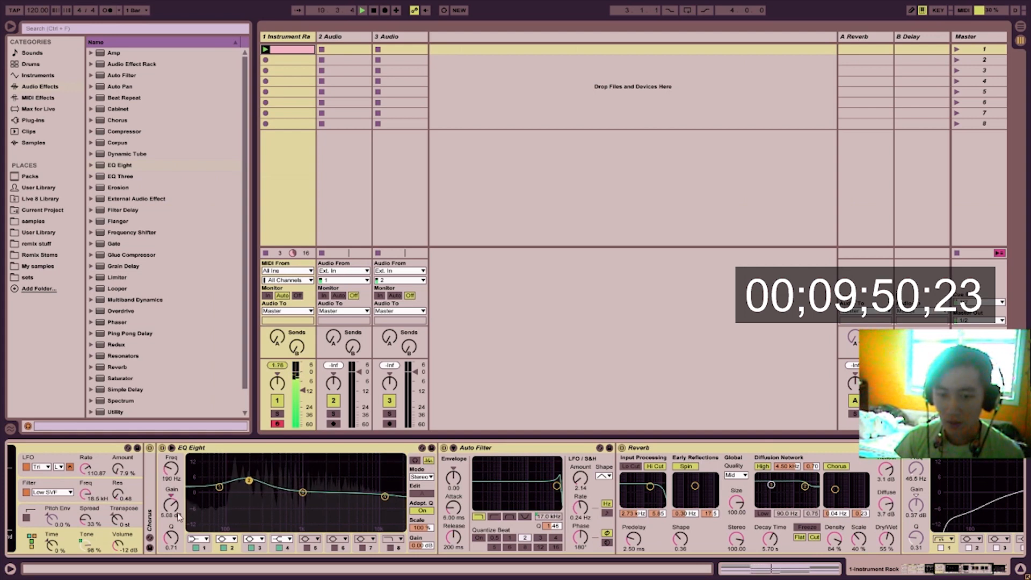
drag(171, 539, 170, 533)
drag(249, 480, 246, 481)
drag(171, 539, 170, 527)
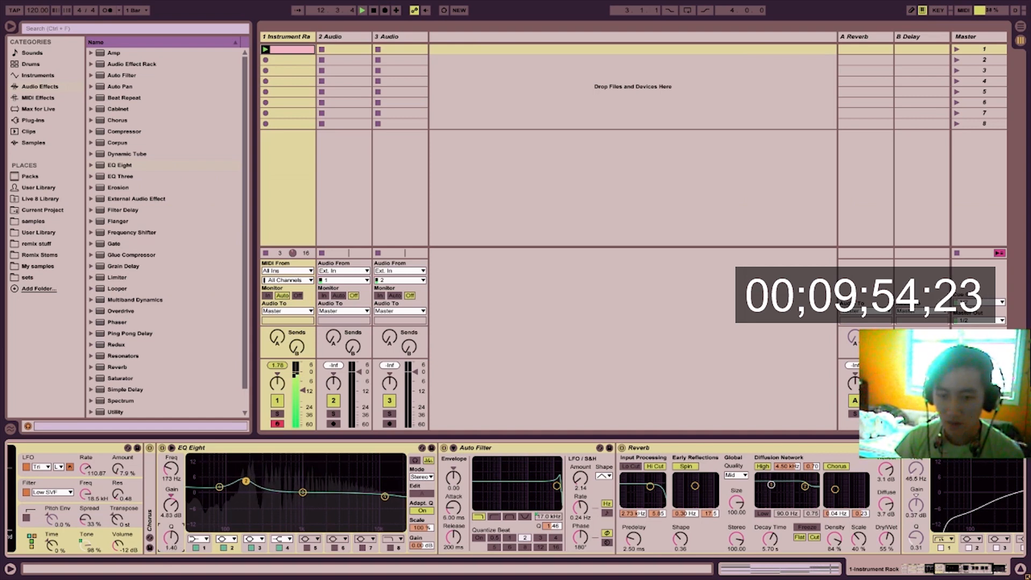
Step: Change band 1 of the first EQ Eight to a bell filter and use it for a low boost near 57 Hz
drag(246, 481, 211, 484)
click(199, 539)
click(199, 495)
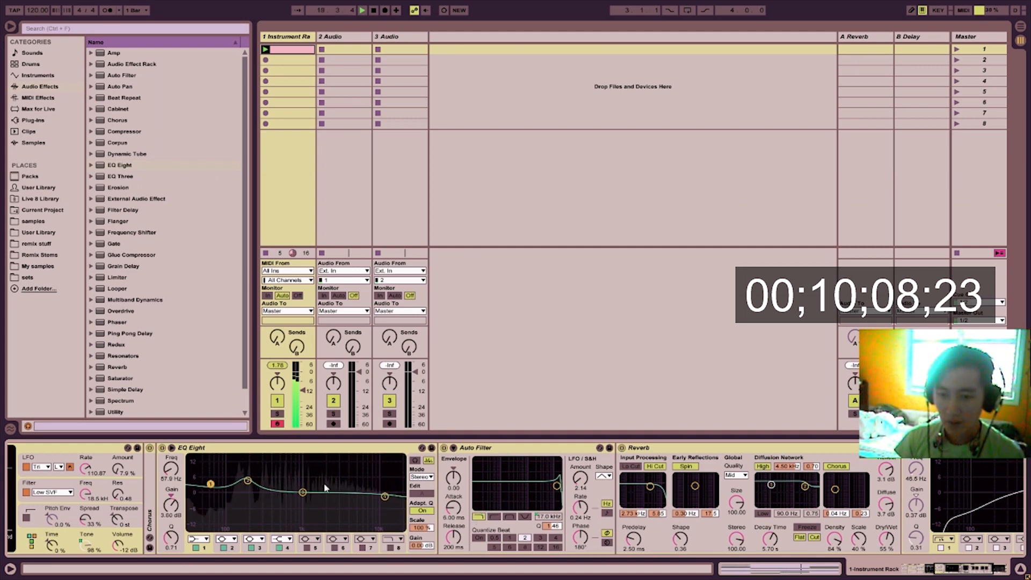
Step: Boost band 3 of the first EQ Eight by about 2.85 dB at 3.61 kHz with a Q of 2.20
drag(303, 492, 336, 484)
drag(171, 538, 171, 523)
mouse_move(336, 485)
mouse_down()
mouse_move(364, 487)
mouse_move(328, 484)
mouse_move(341, 486)
mouse_up()
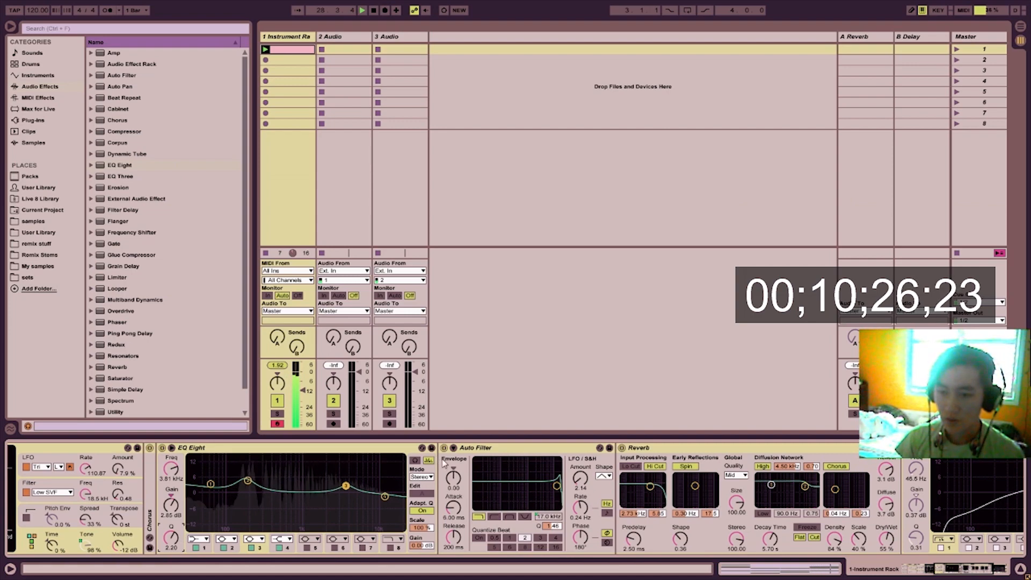
Step: Collapse the first EQ Eight and raise Macro 1 until the Auto Filter frequency is 19.9 kHz
double_click(323, 447)
scroll(322, 483, up, 5)
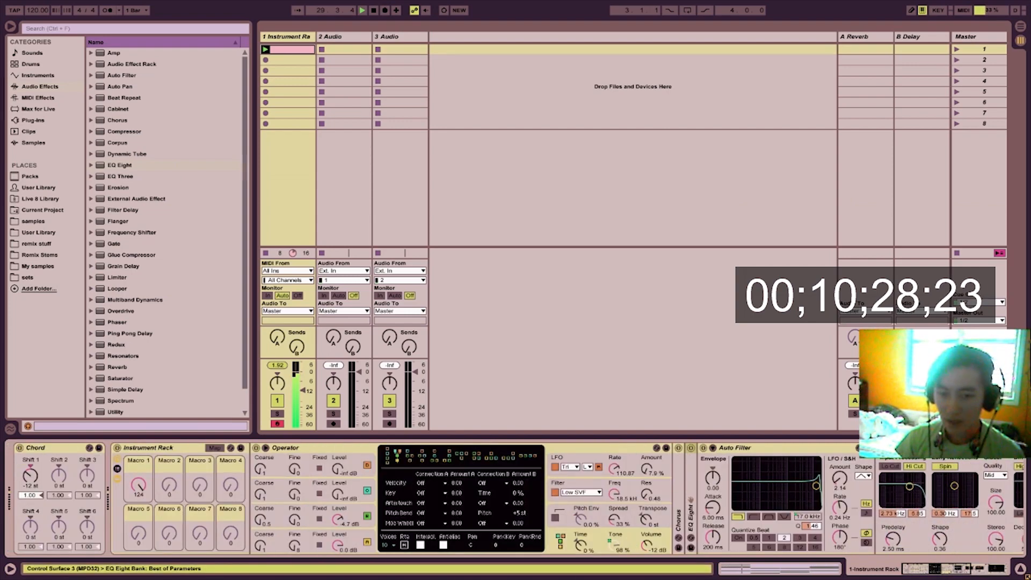
mouse_move(138, 487)
mouse_down()
mouse_move(138, 511)
mouse_move(138, 484)
mouse_up()
Step: Set the Reverb's Diffuse to 4.3 dB, Scale to 16% and Chorus to 0.06 Hz and 0.79, and re-enable the EQ Eight after it
drag(920, 569, 952, 569)
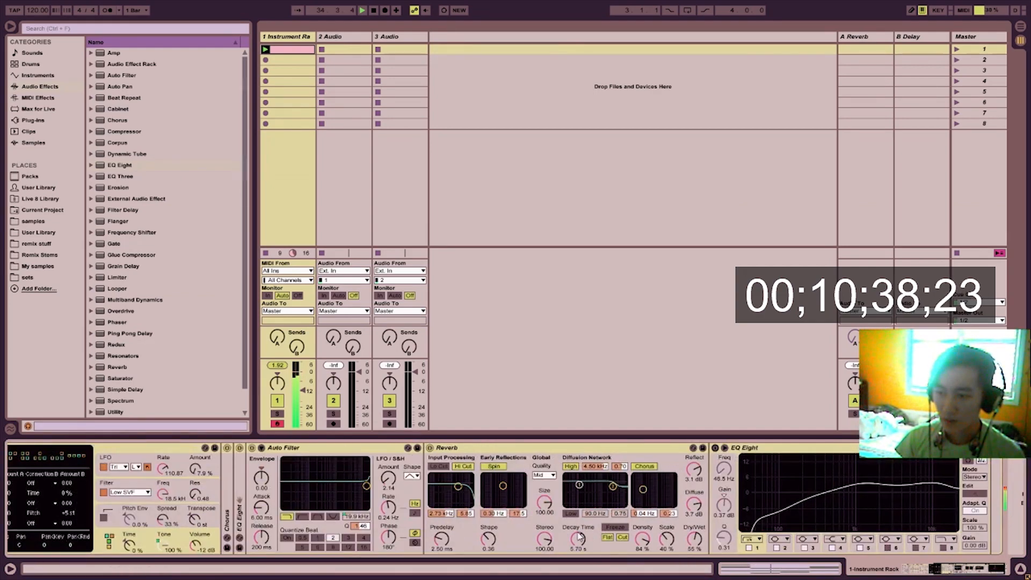
drag(699, 514, 699, 510)
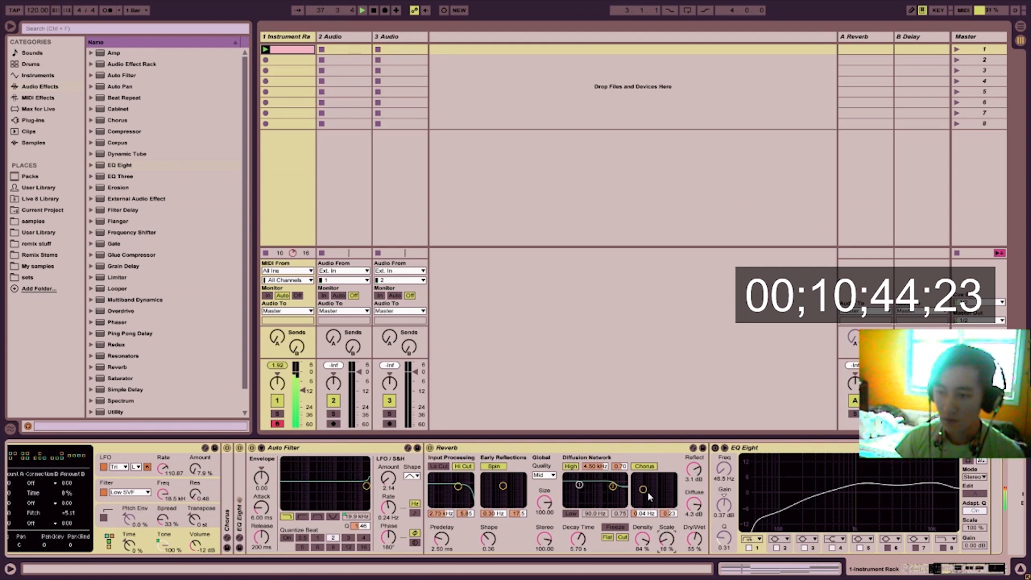
drag(646, 483, 645, 484)
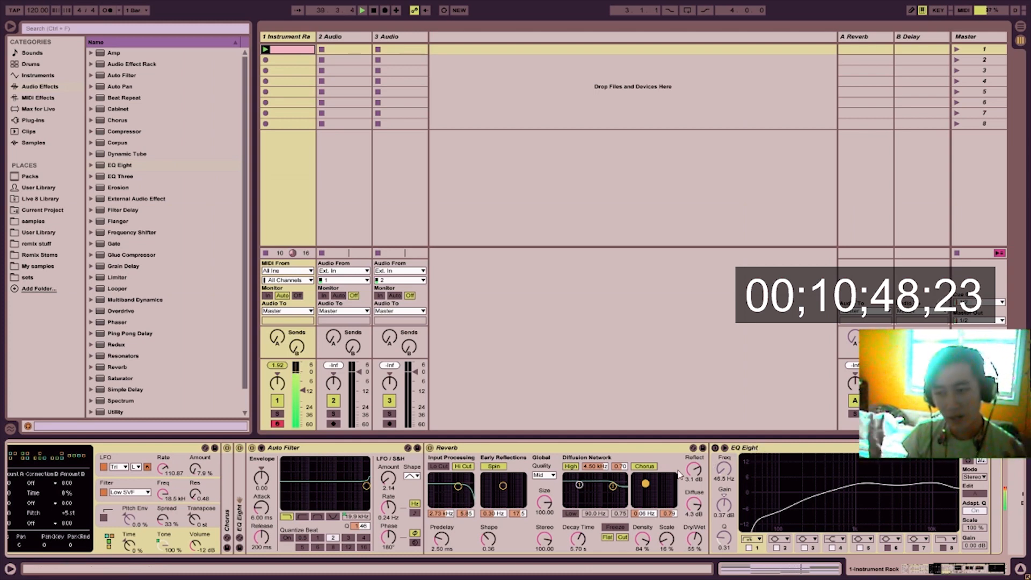
click(716, 448)
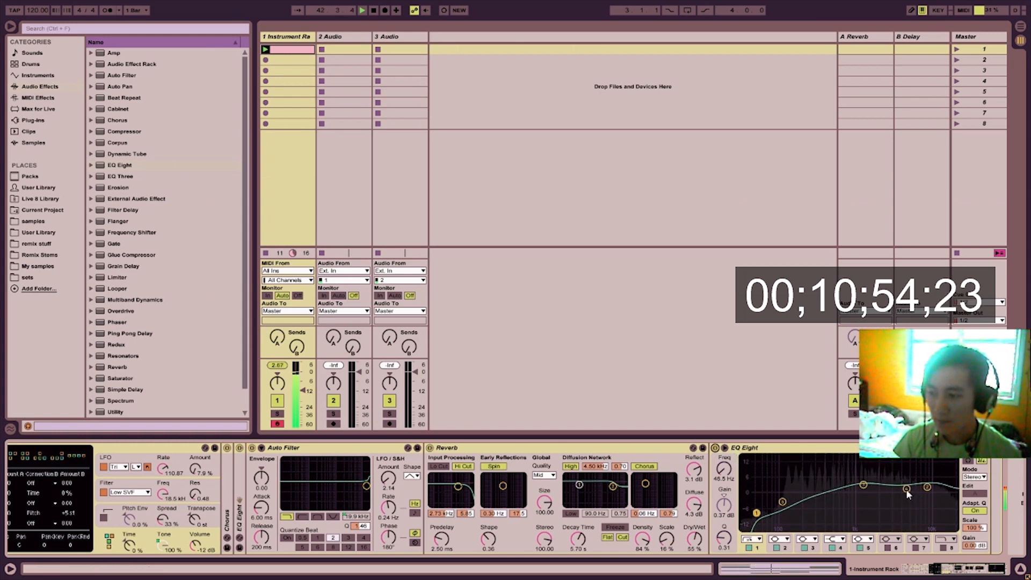
Step: In the second EQ Eight, boost band 5 by 4.59 dB, move band 1 to 51.9 Hz, band 3 to 1.06 kHz and band 2 to 177 Hz
drag(907, 490, 937, 481)
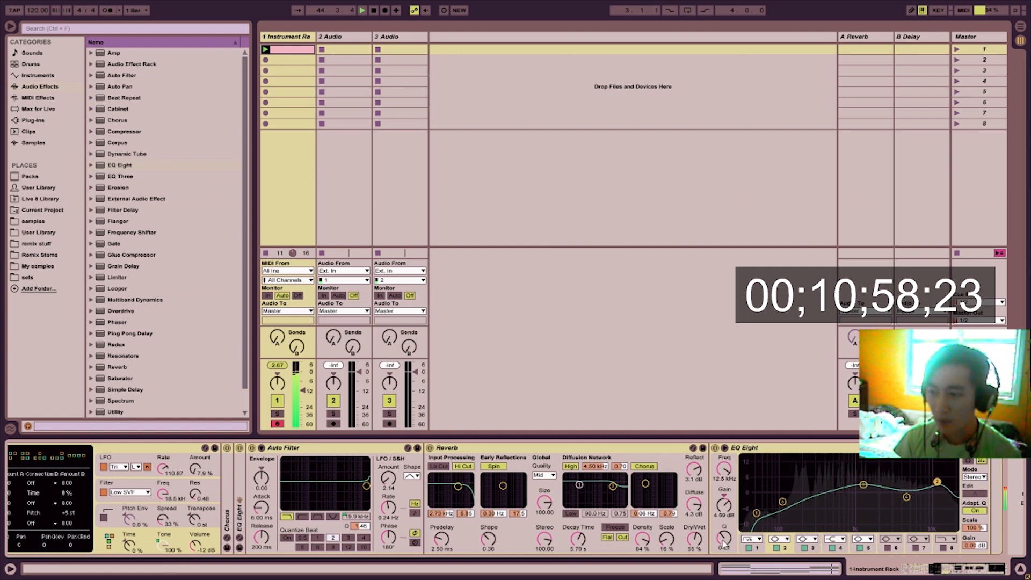
drag(757, 513, 760, 507)
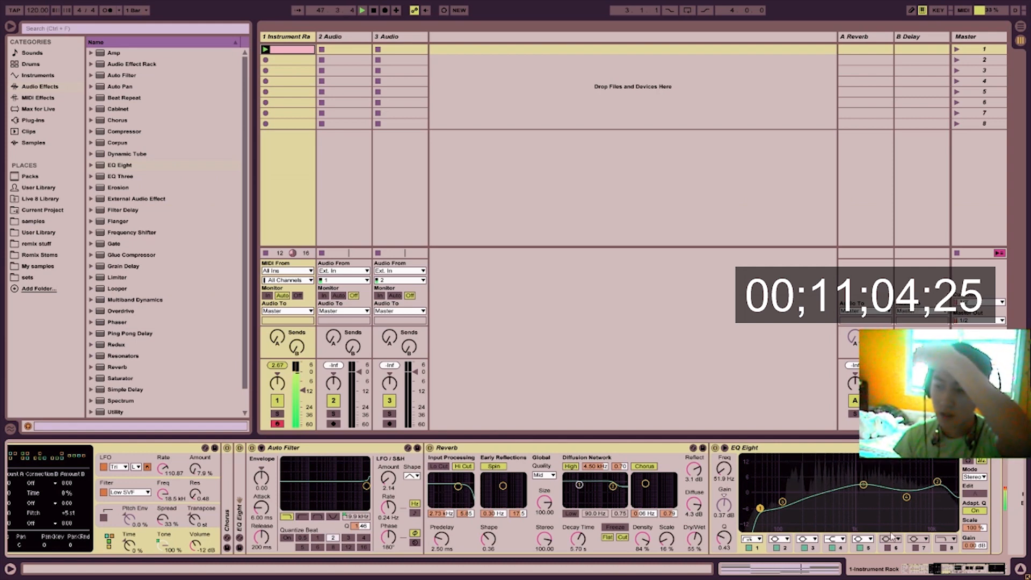
drag(862, 486, 854, 485)
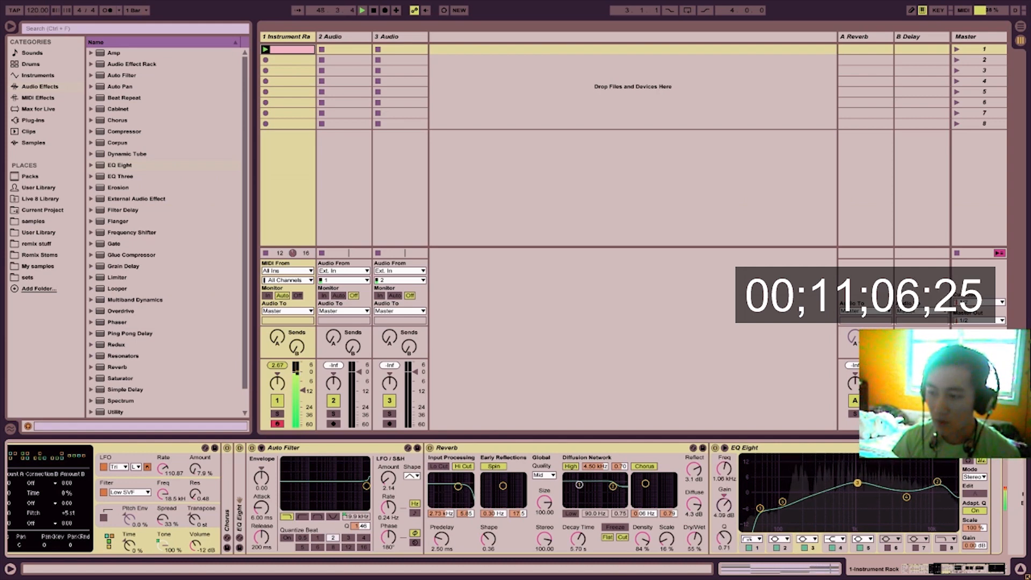
drag(782, 502, 732, 528)
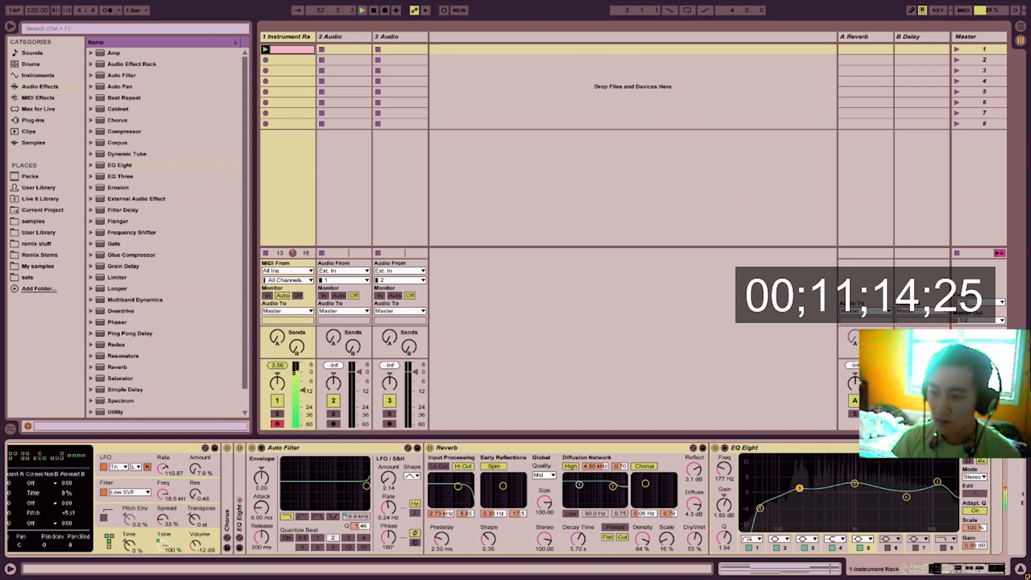
drag(800, 489, 800, 487)
Step: Set the second EQ Eight's band 4 to a 2.60 dB cut at 4.49 kHz and band 3 to a 2.60 dB boost at 2.89 kHz
drag(907, 497, 902, 501)
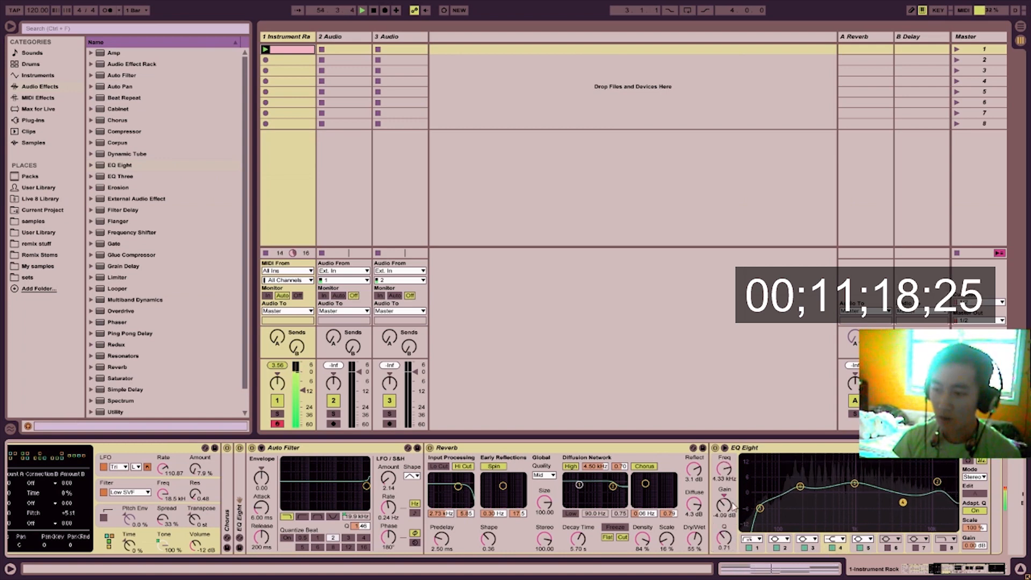
drag(730, 503, 730, 506)
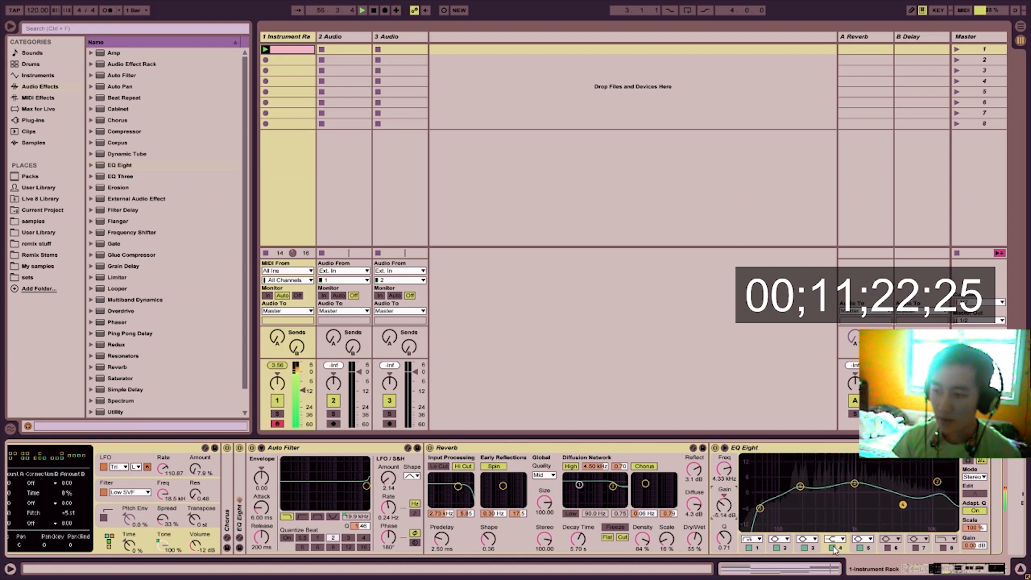
mouse_move(903, 505)
mouse_down()
mouse_move(859, 485)
mouse_move(884, 486)
mouse_move(818, 488)
mouse_move(892, 488)
mouse_up()
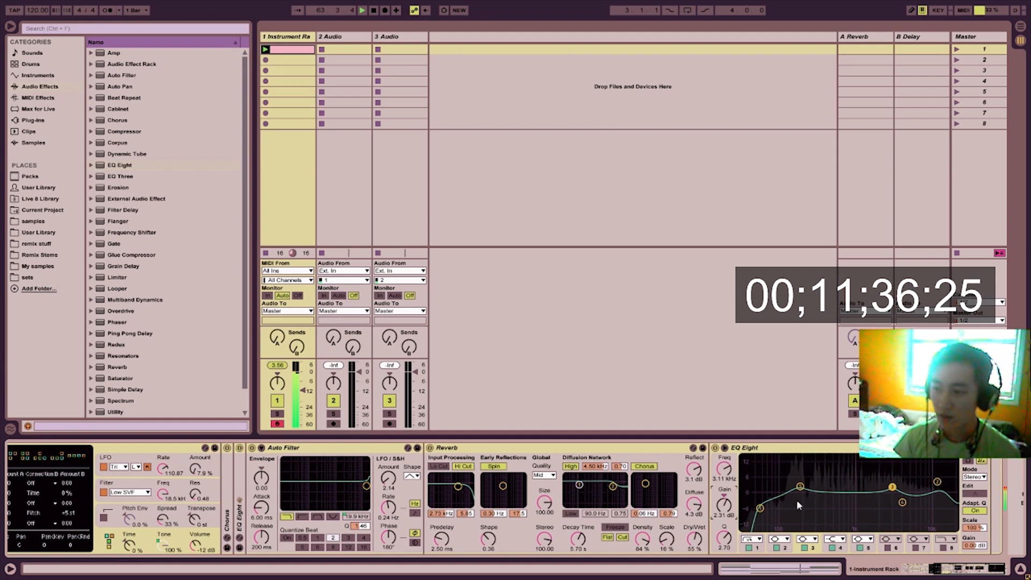
click(902, 502)
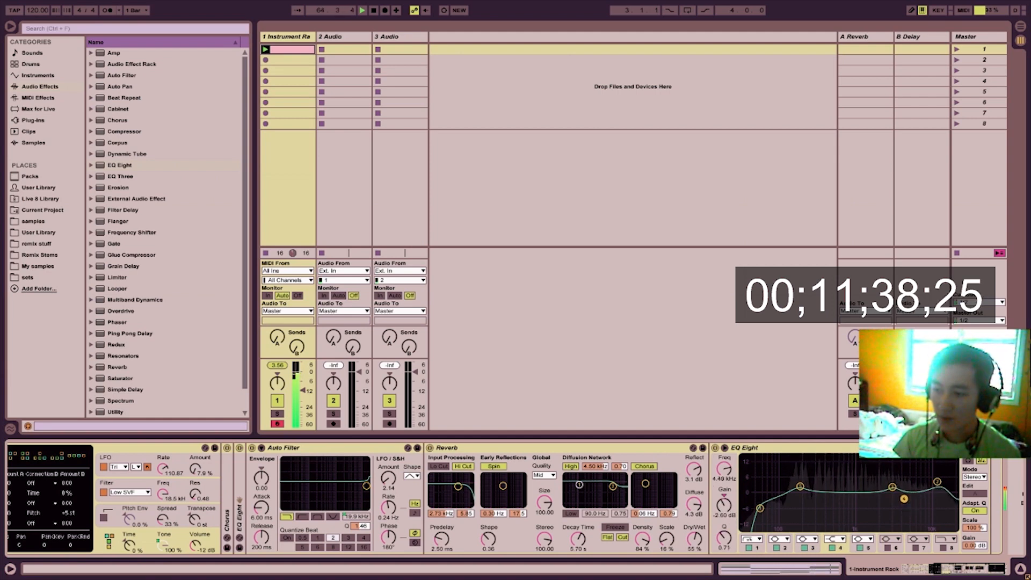
click(892, 487)
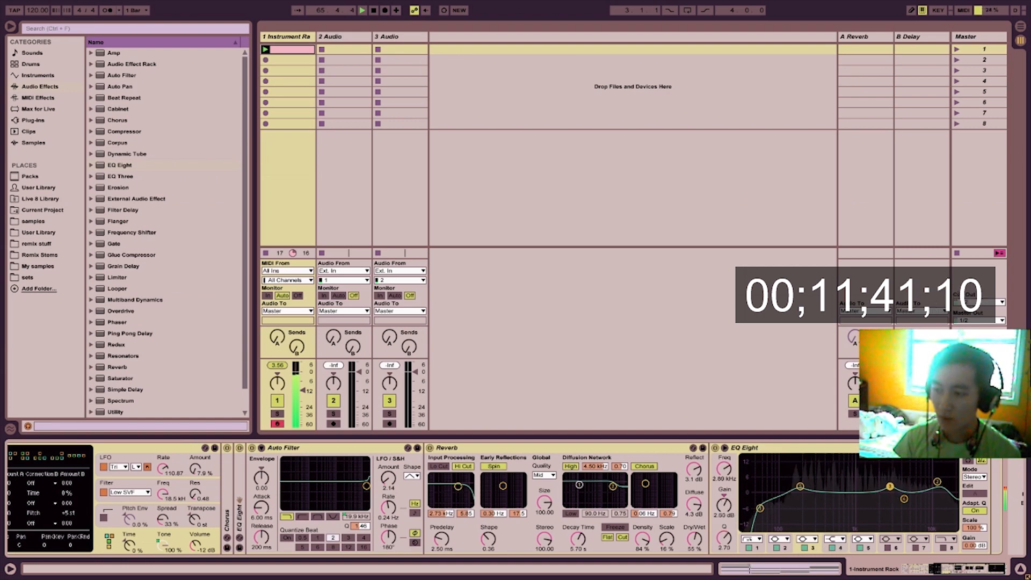
Step: Enable band 6 of the second EQ Eight as a bell boost of 1.85 dB at 898 Hz and collapse the device
click(887, 548)
click(889, 538)
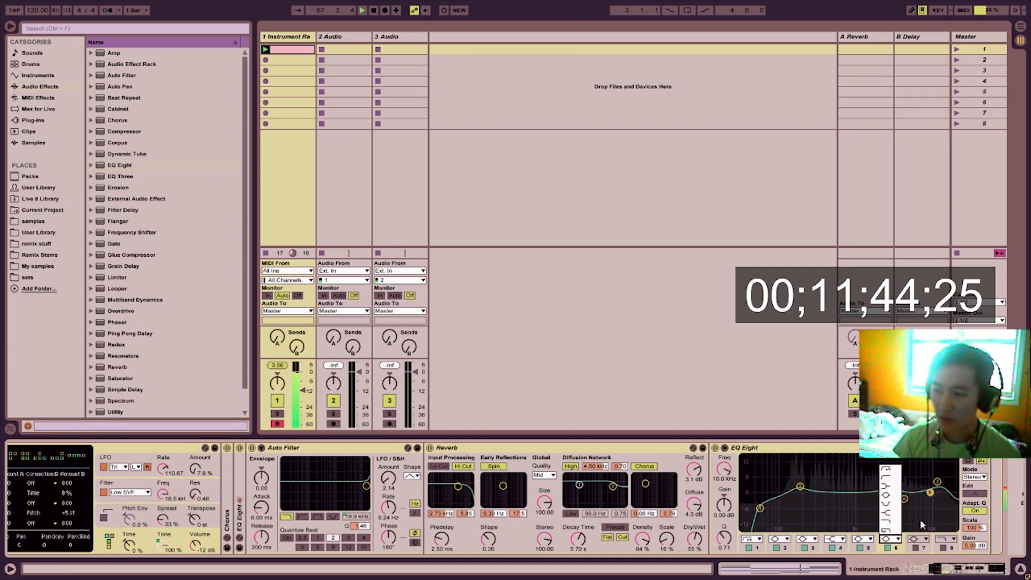
click(931, 493)
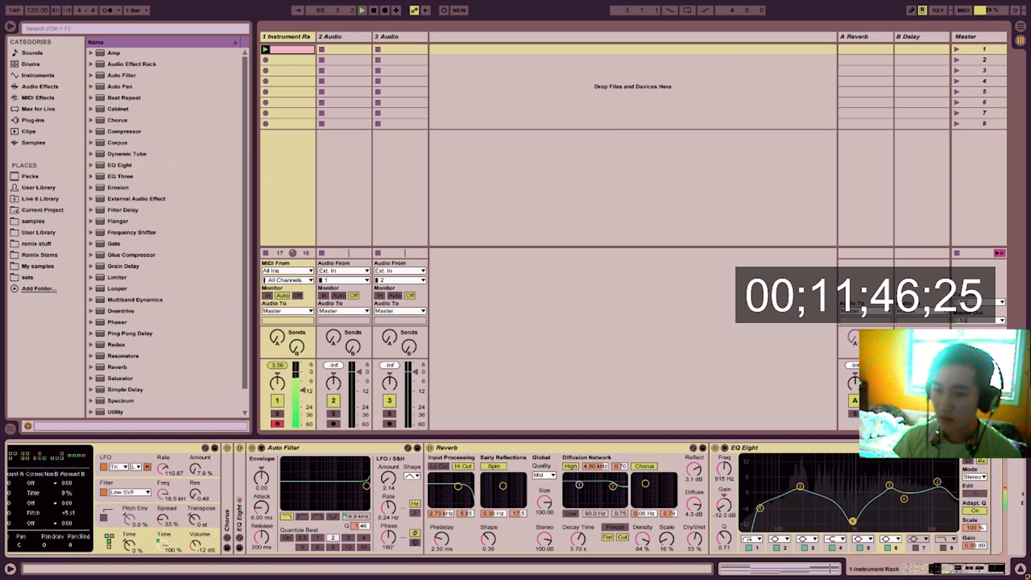
drag(852, 514, 851, 490)
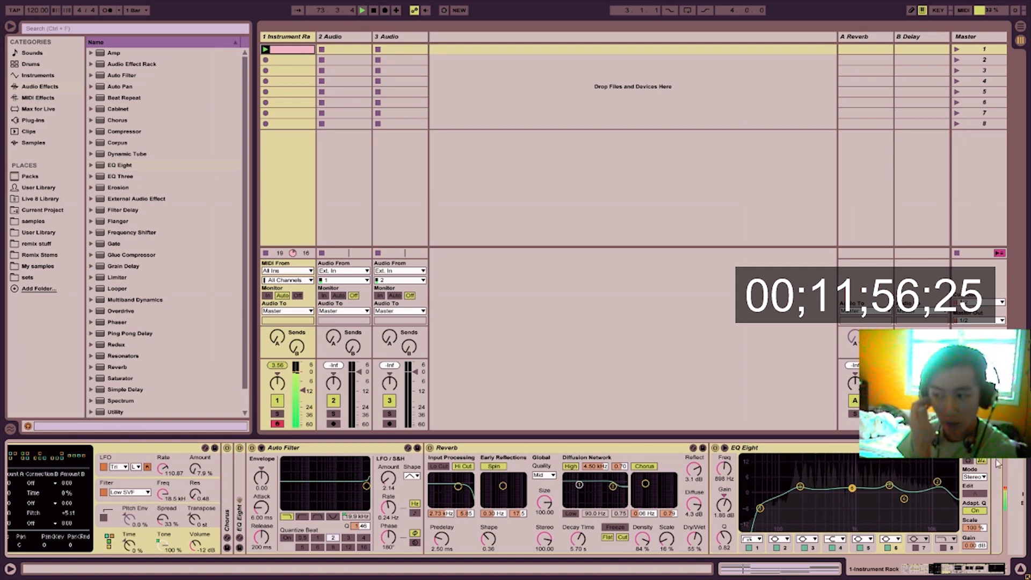
click(749, 516)
key(Delete)
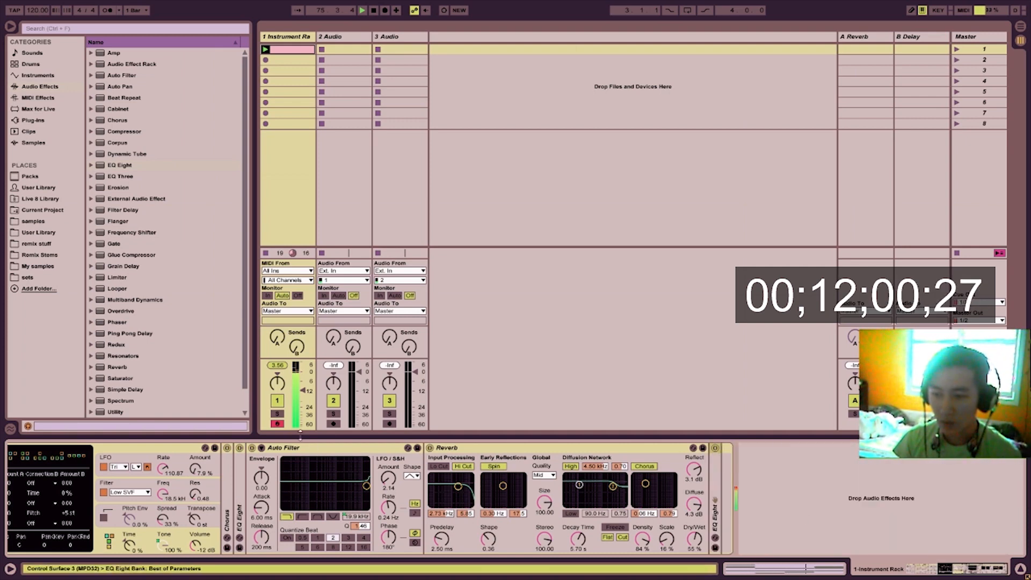
Step: Raise the instrument track's send to B Delay and set the Delay's feedback to 49%
drag(974, 570, 918, 568)
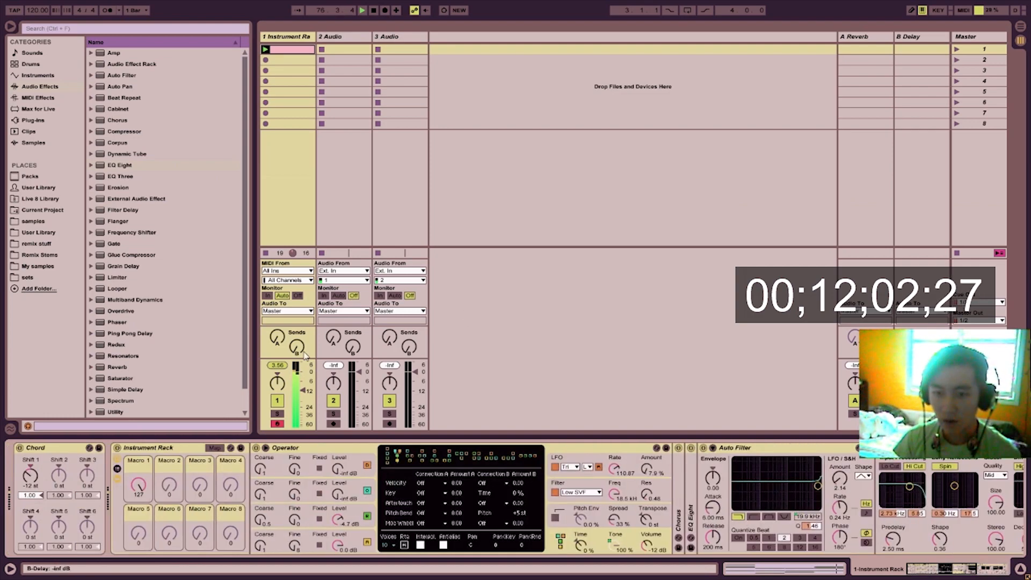
click(296, 347)
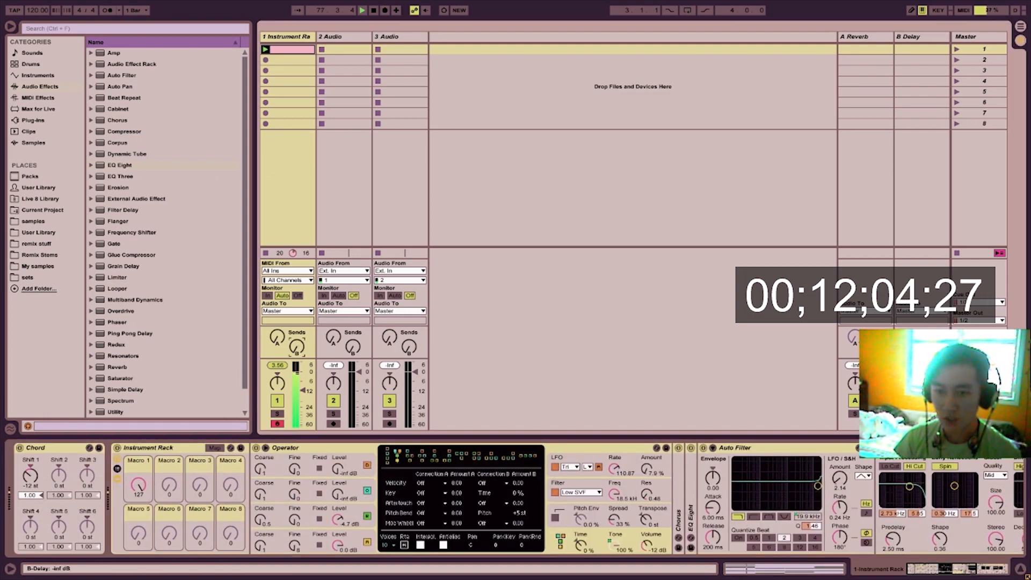
drag(297, 347, 297, 346)
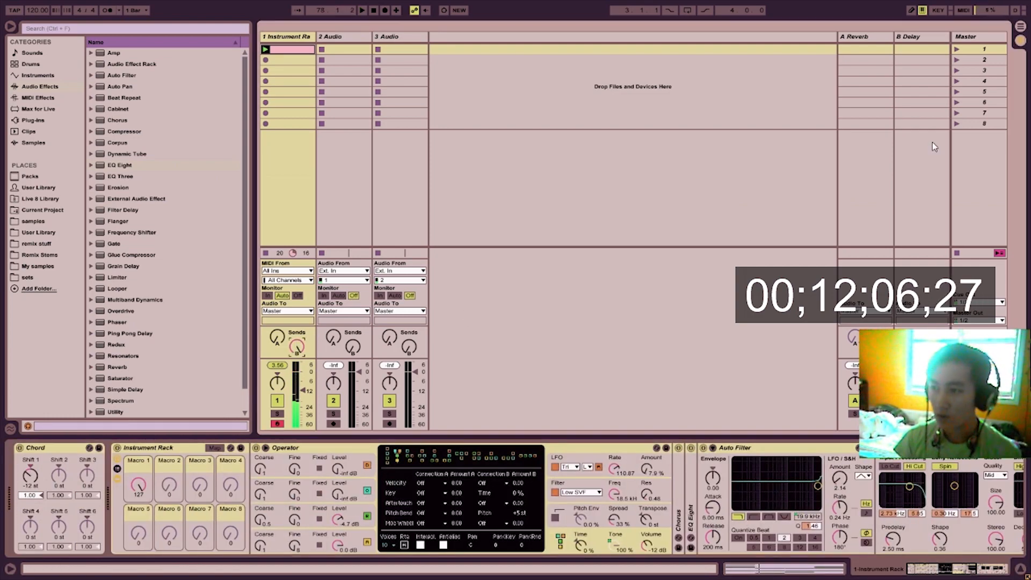
click(908, 48)
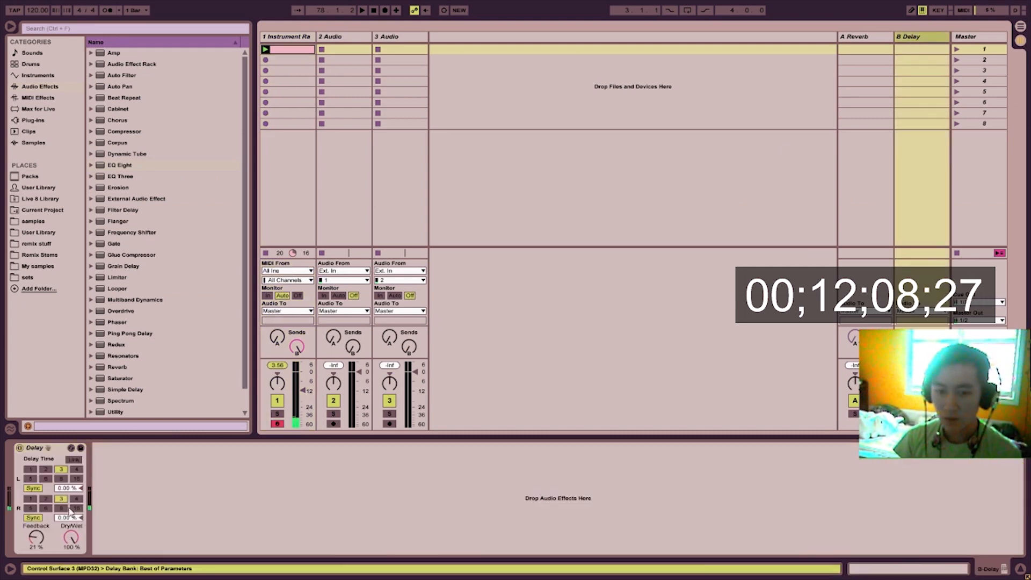
drag(36, 538, 36, 517)
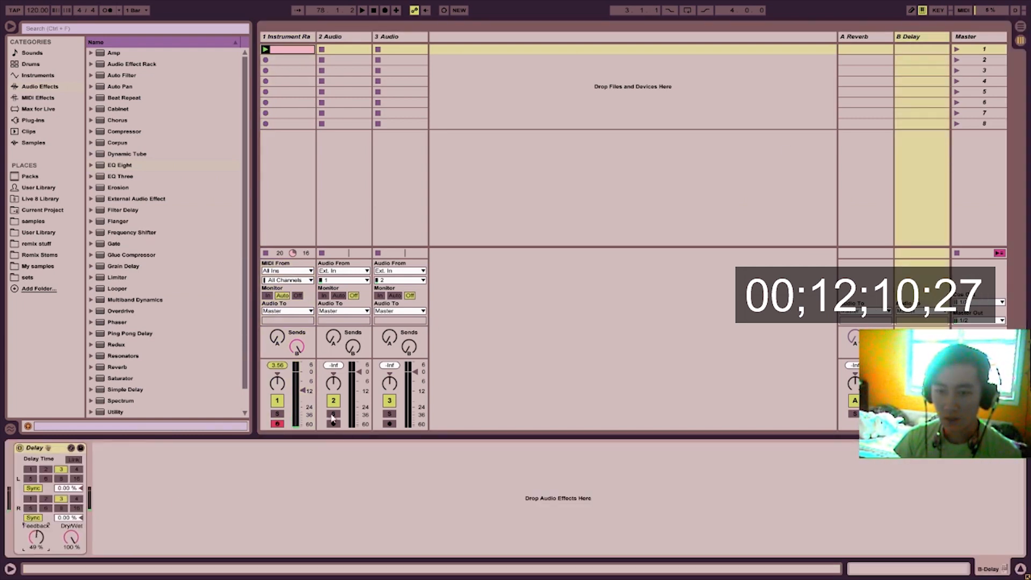
Step: Restart playback and offset the B Delay's right delay time by -33.3%, returning to the instrument track
click(289, 37)
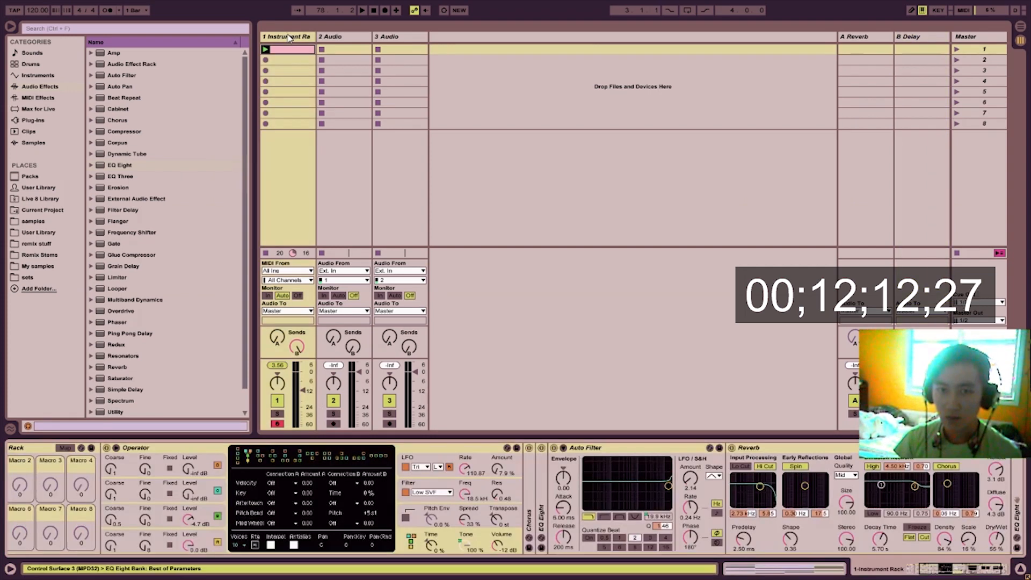
key(space)
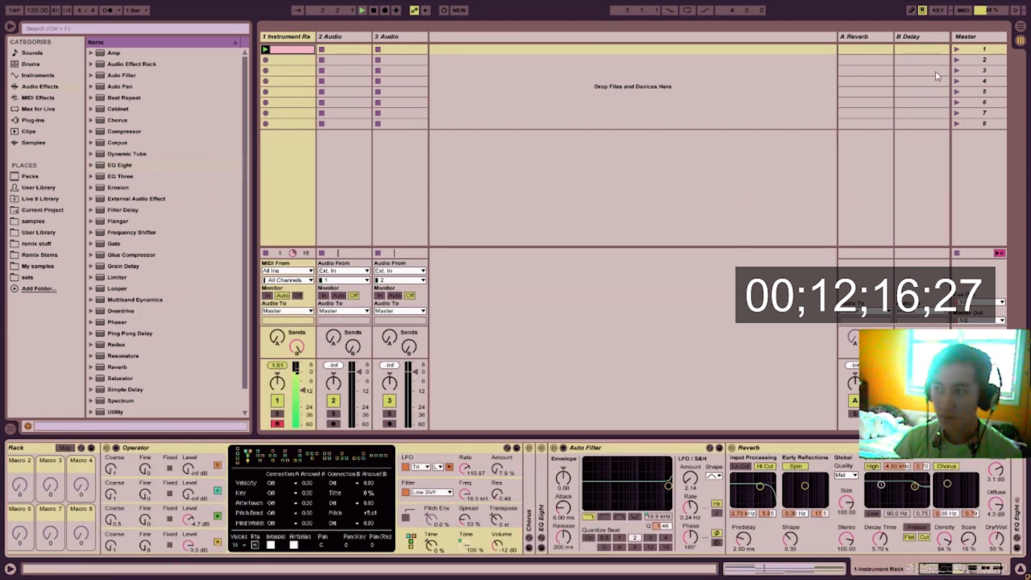
click(935, 35)
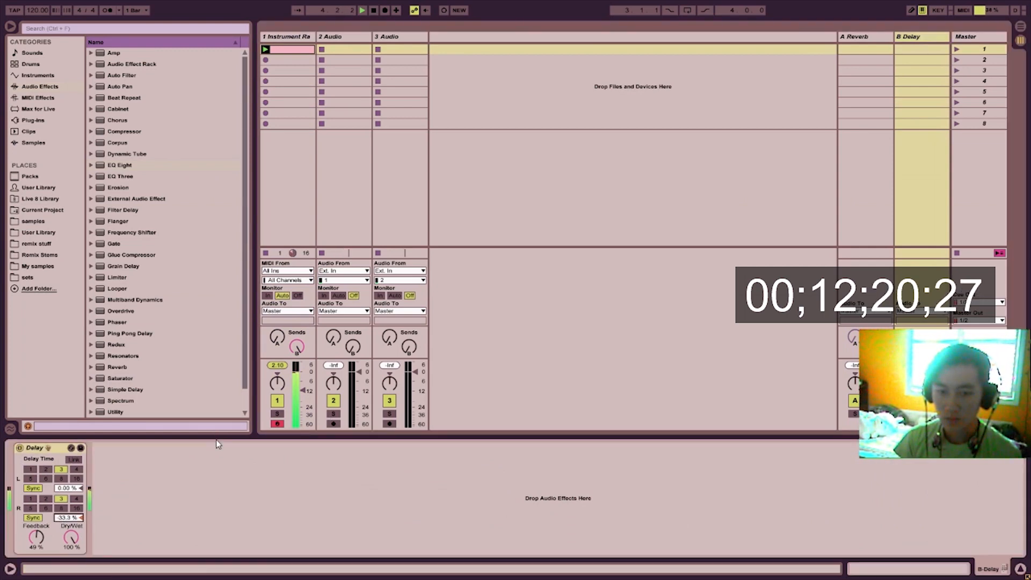
click(295, 37)
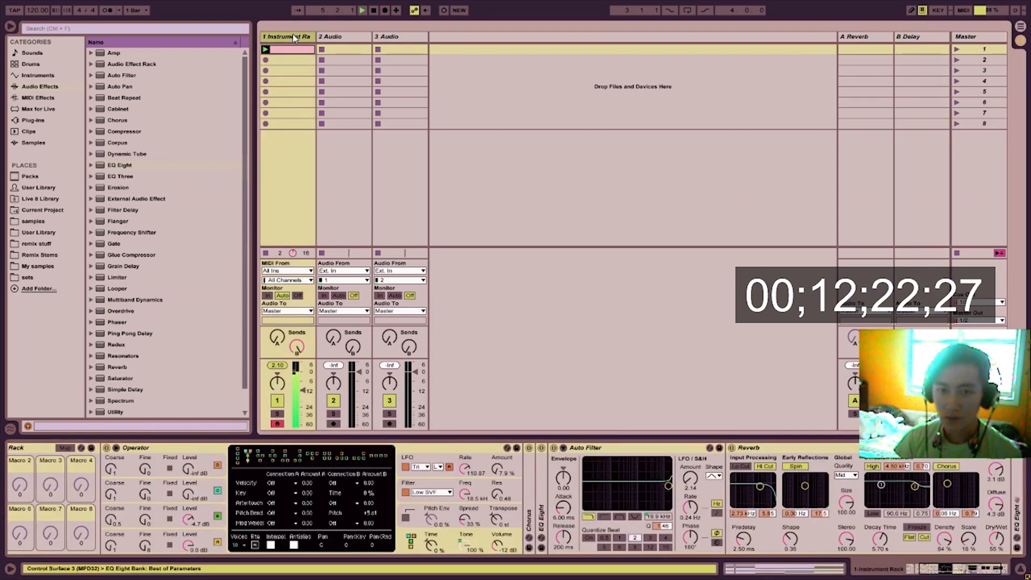
Step: Collapse the Reverb, add the Compressor preset Mix Gel after it and raise its ratio to 4.06:1
double_click(749, 447)
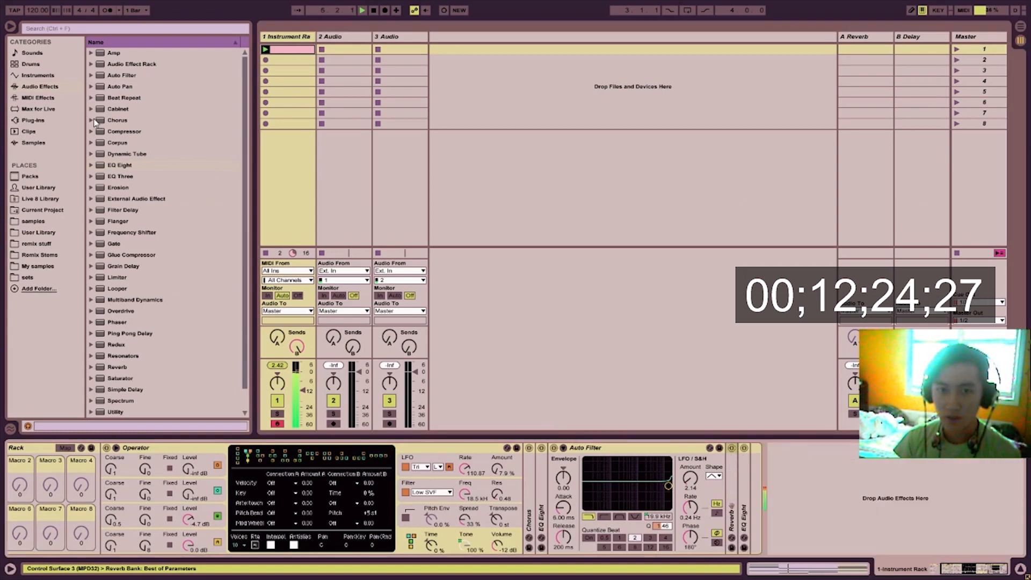
click(91, 131)
drag(126, 302, 757, 535)
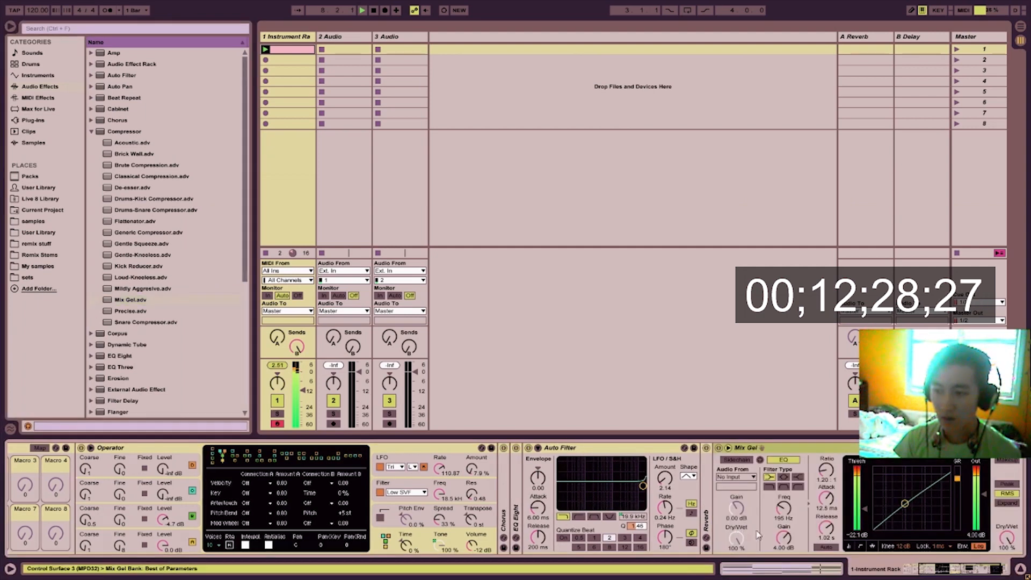
drag(826, 472, 826, 424)
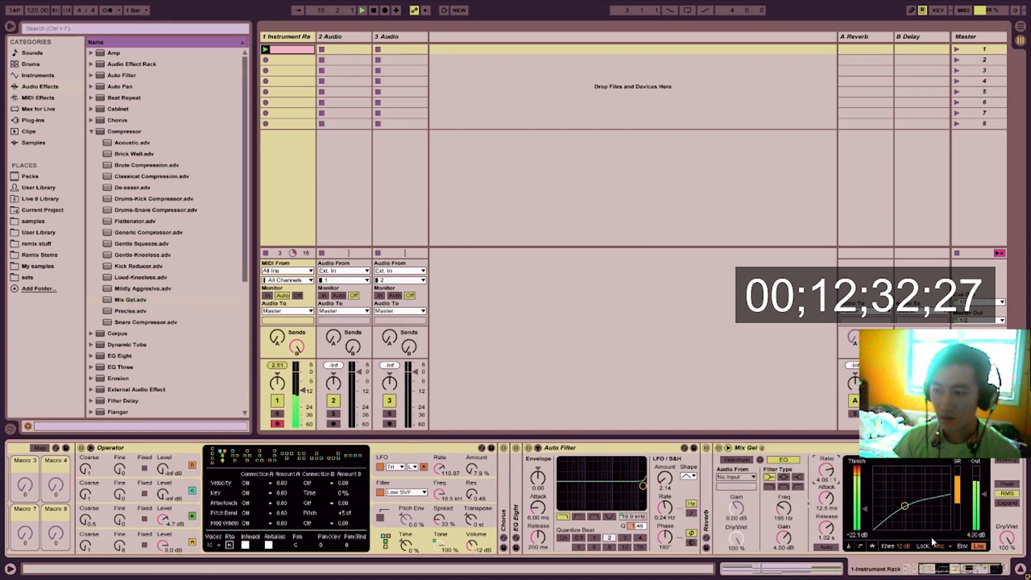
Step: Set Mix Gel's ratio to 5.04:1 and its threshold to -22.6 dB, and raise the instrument track's volume to -6.0 dB
drag(938, 565, 942, 566)
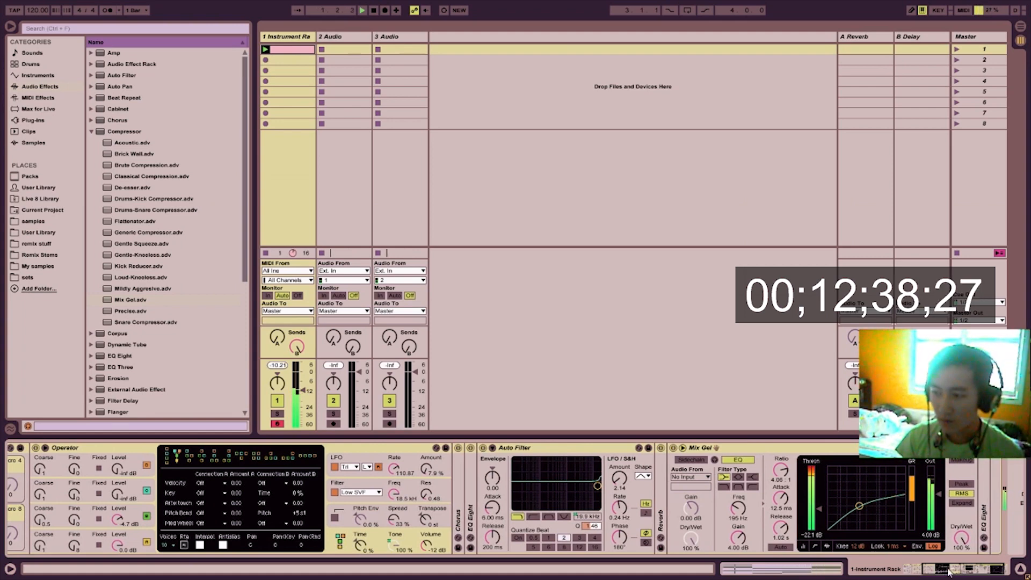
drag(948, 569, 952, 570)
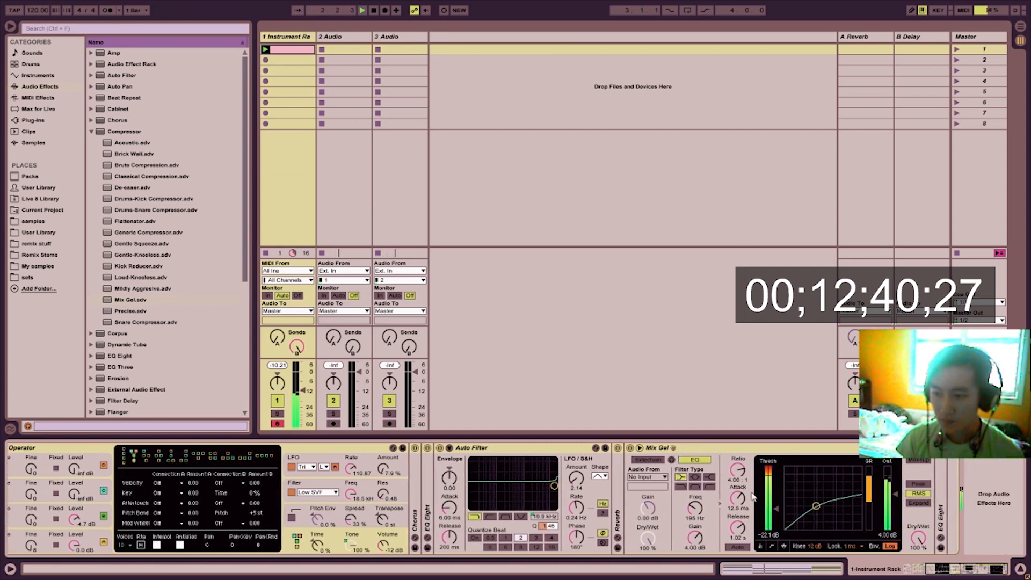
mouse_move(738, 470)
mouse_down()
mouse_move(738, 456)
mouse_move(737, 472)
mouse_up()
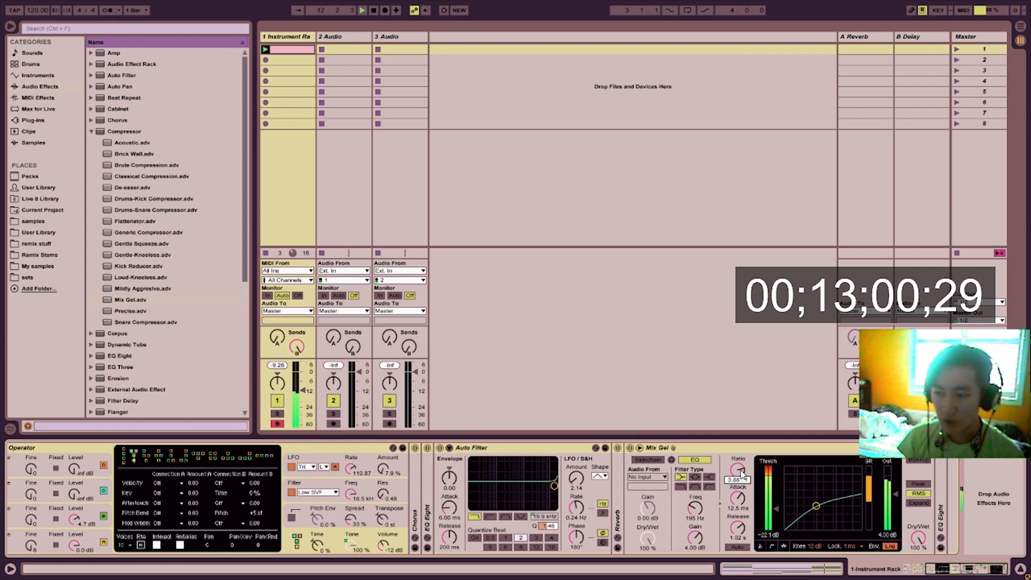
drag(741, 472, 742, 464)
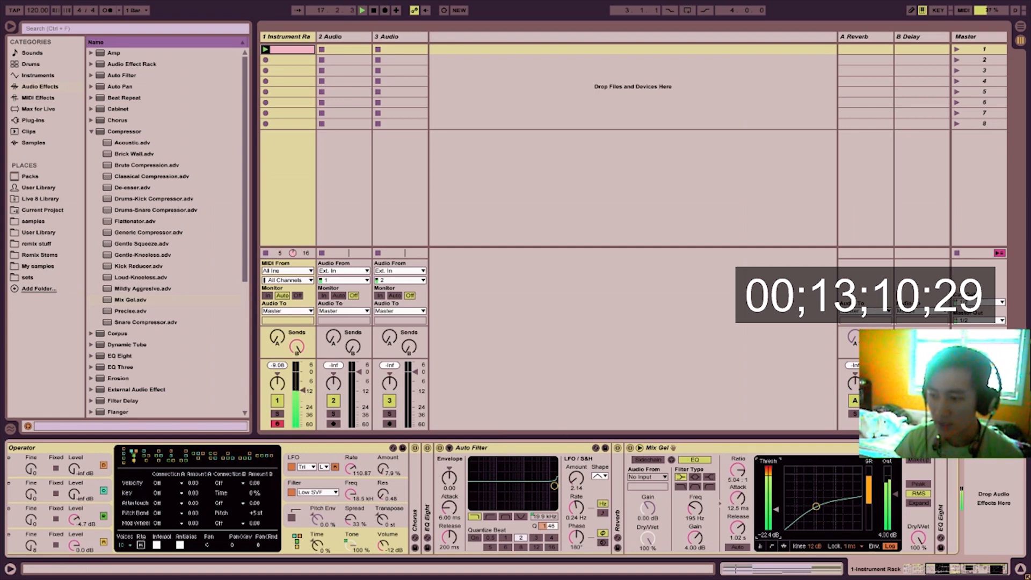
drag(817, 507, 815, 507)
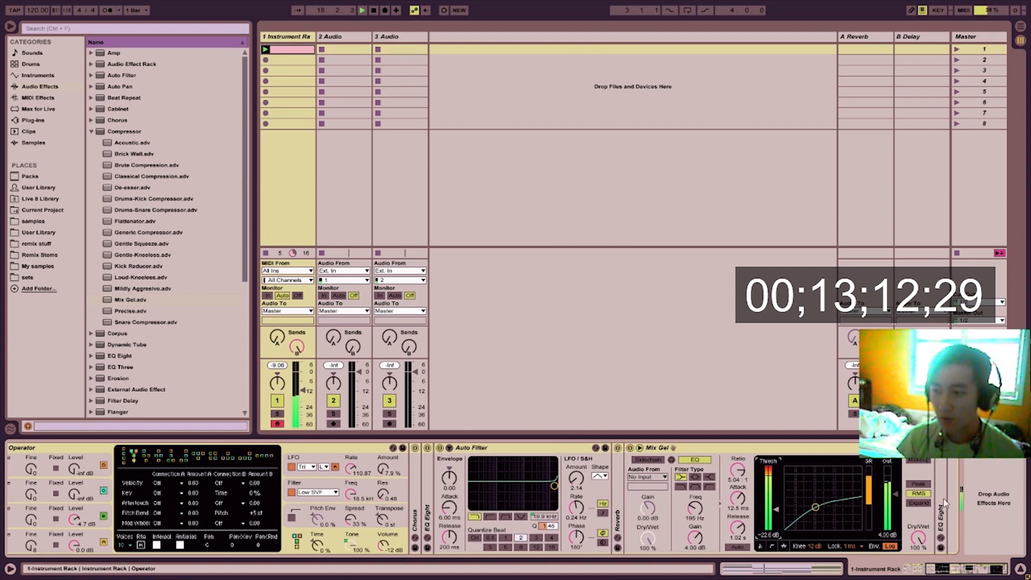
drag(304, 393, 304, 381)
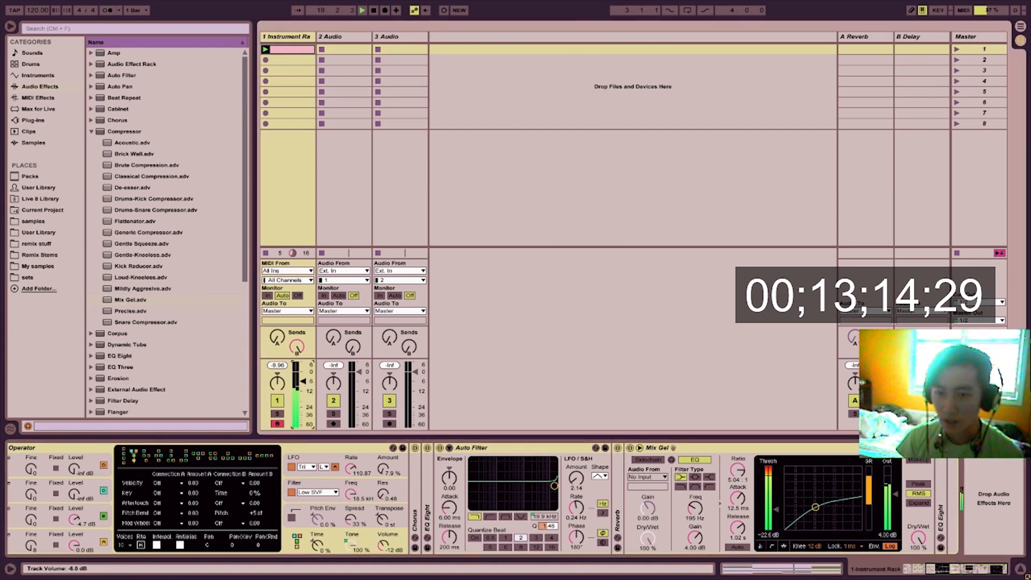
Step: Solo the B Delay return track and add an EQ Eight after its Delay
click(944, 36)
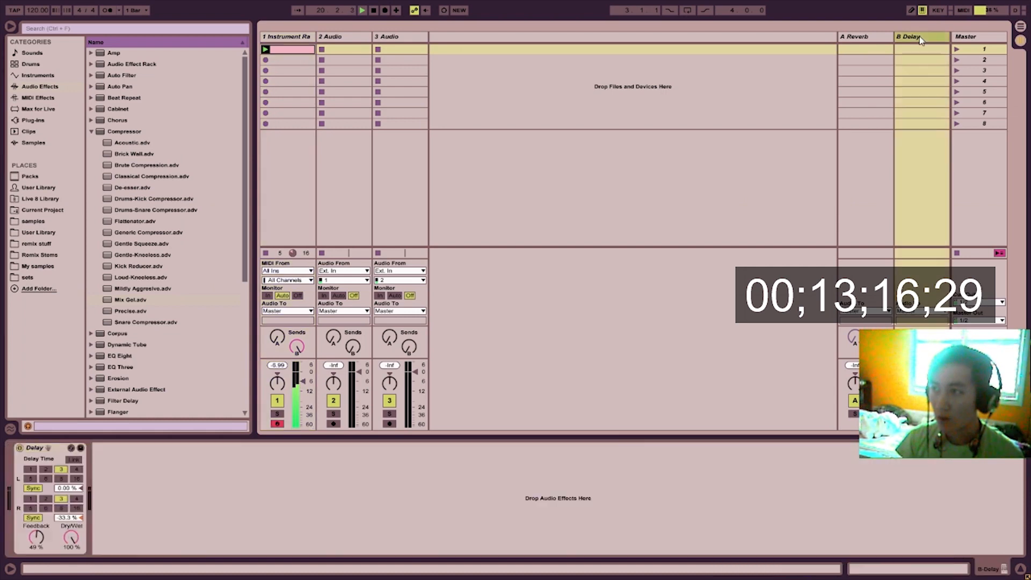
click(91, 132)
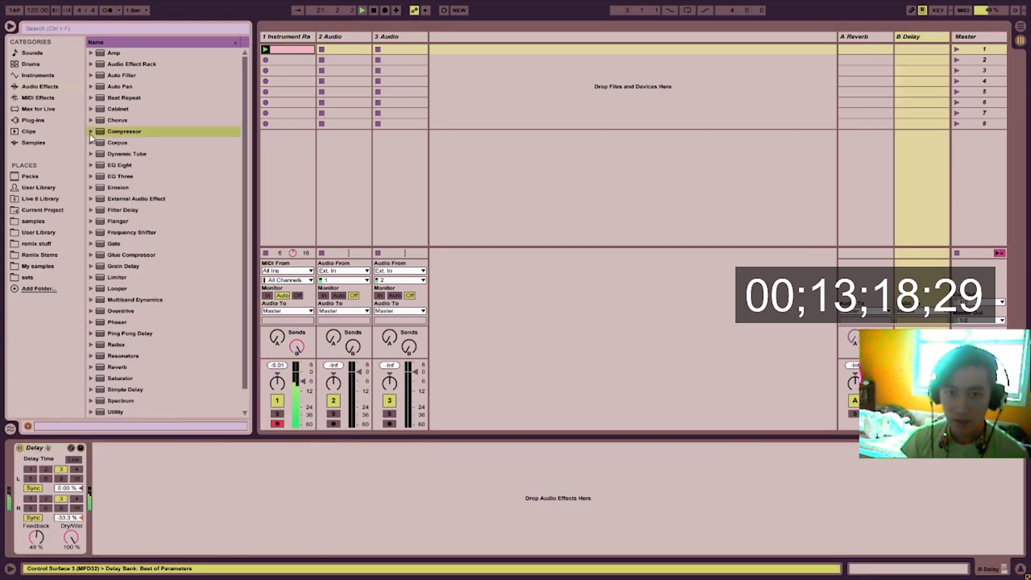
click(855, 400)
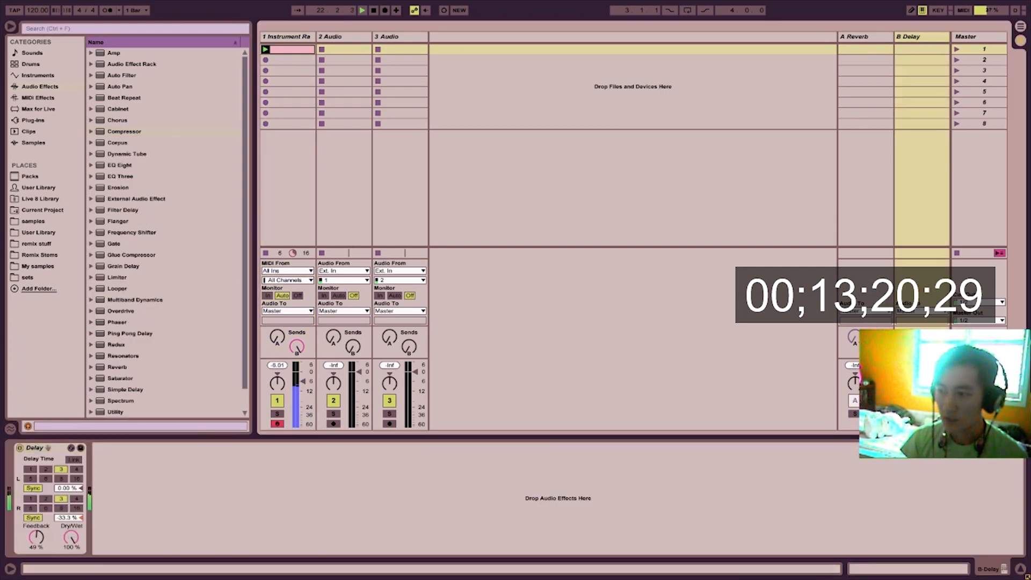
double_click(125, 165)
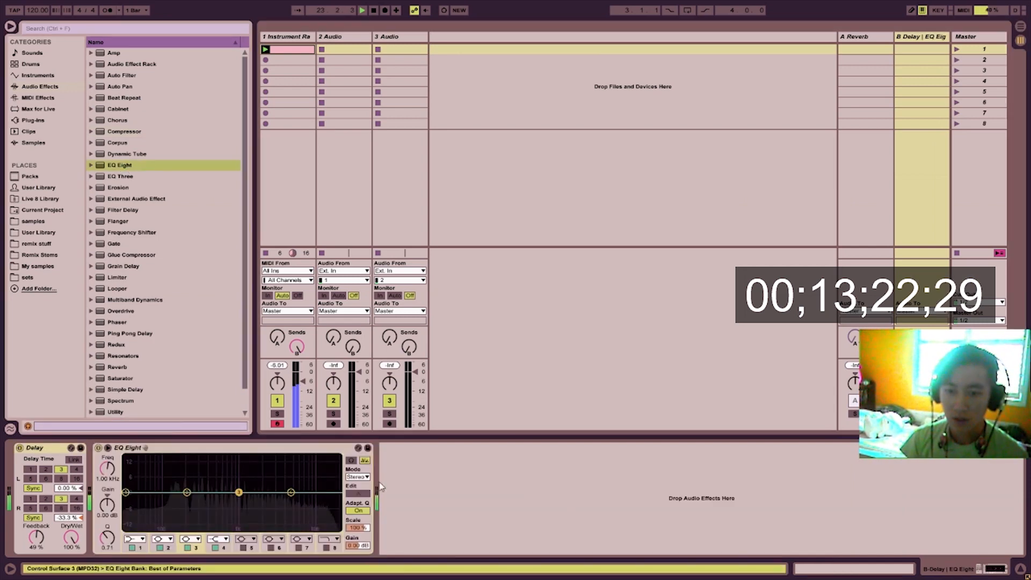
Step: On the delay's EQ Eight, boost band 4 by 3.10 dB at 5.19 kHz and make band 1 a steep low cut at 33.5 Hz, Q 0.10
drag(190, 492, 291, 484)
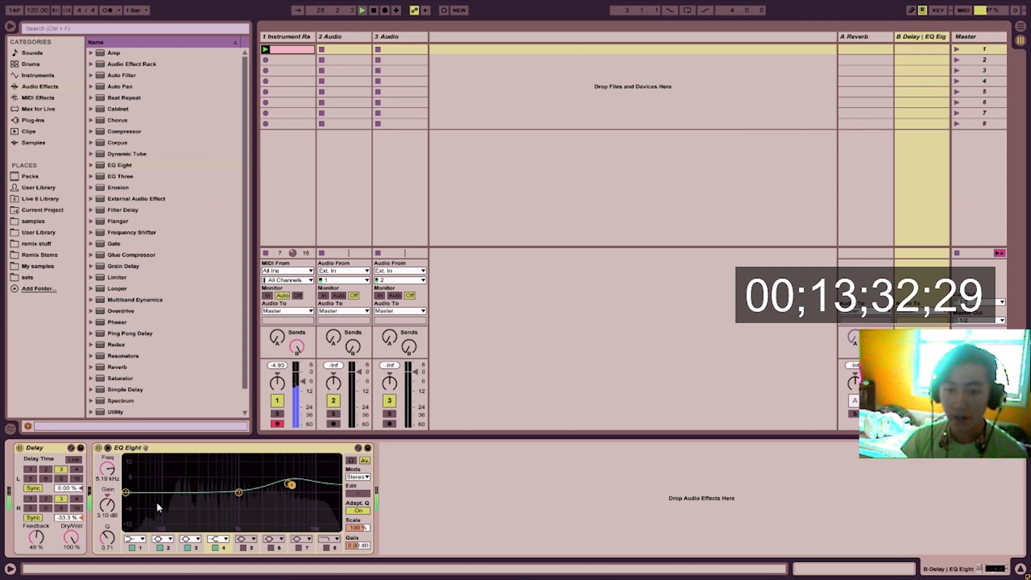
drag(127, 495, 155, 499)
click(143, 539)
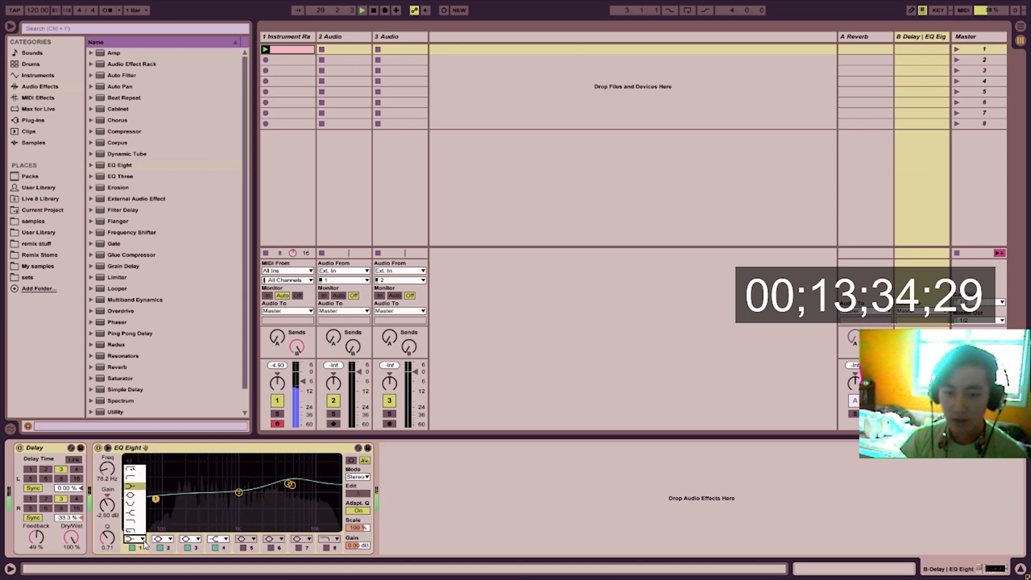
click(132, 469)
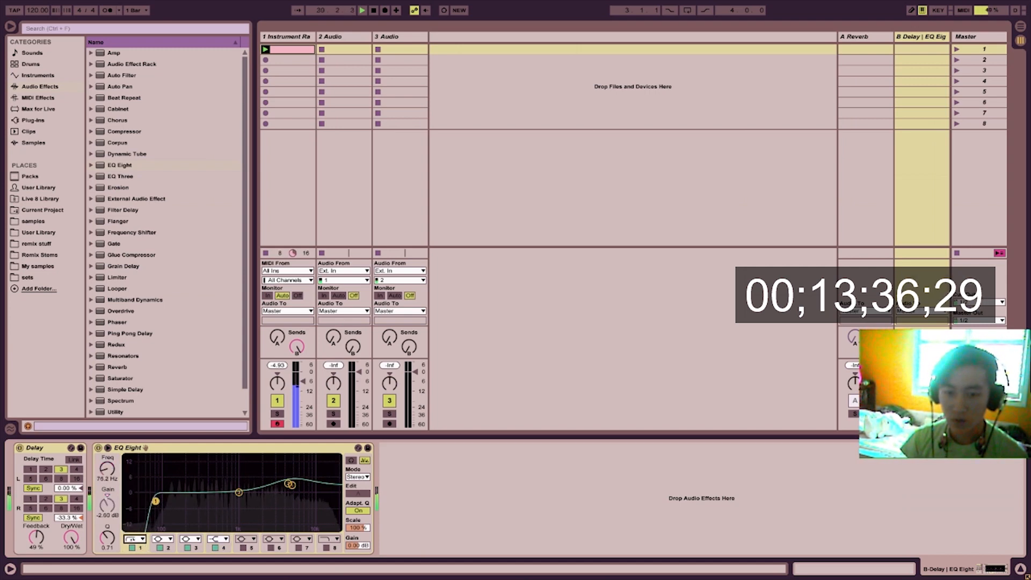
drag(155, 500, 129, 529)
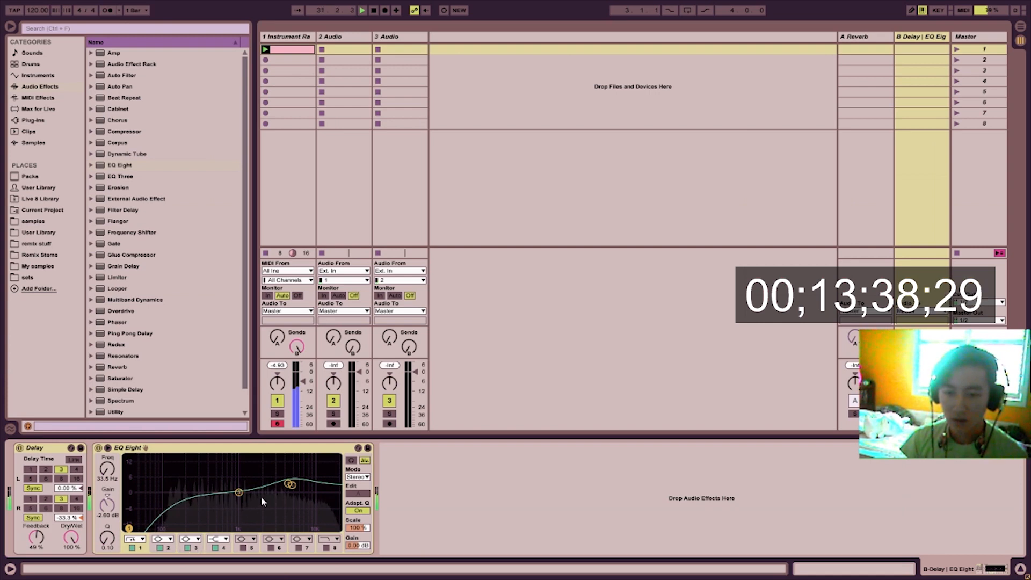
Step: Set EQ Eight's band 3 to 2.36 dB at 805 Hz with Q 1.52, band 2 to 2.60 dB at 4.65 kHz, and Delay's feedback to 75%
mouse_move(239, 495)
mouse_down()
mouse_move(235, 483)
mouse_move(276, 486)
mouse_move(230, 483)
mouse_up()
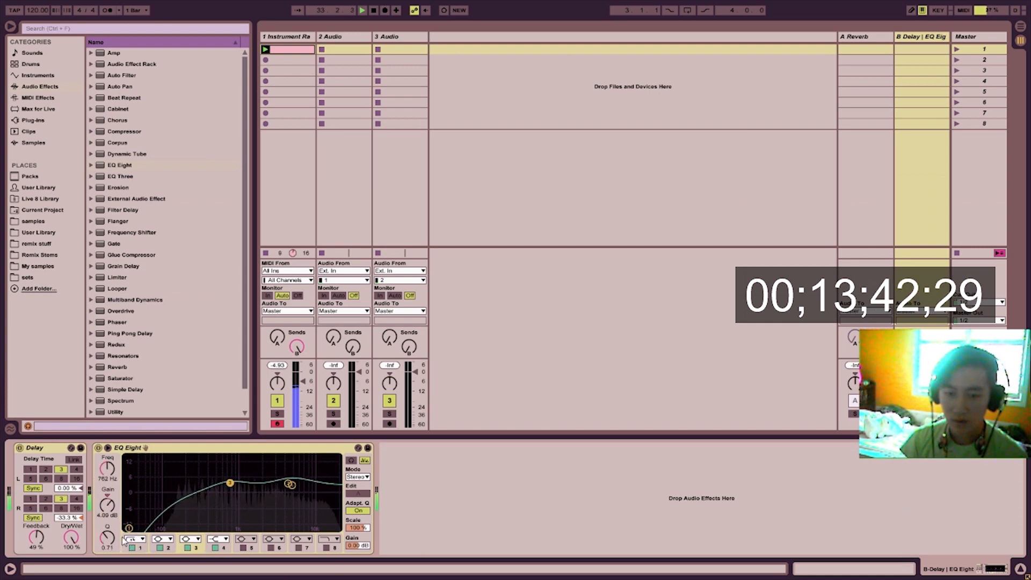
drag(107, 538, 107, 526)
drag(229, 482, 231, 487)
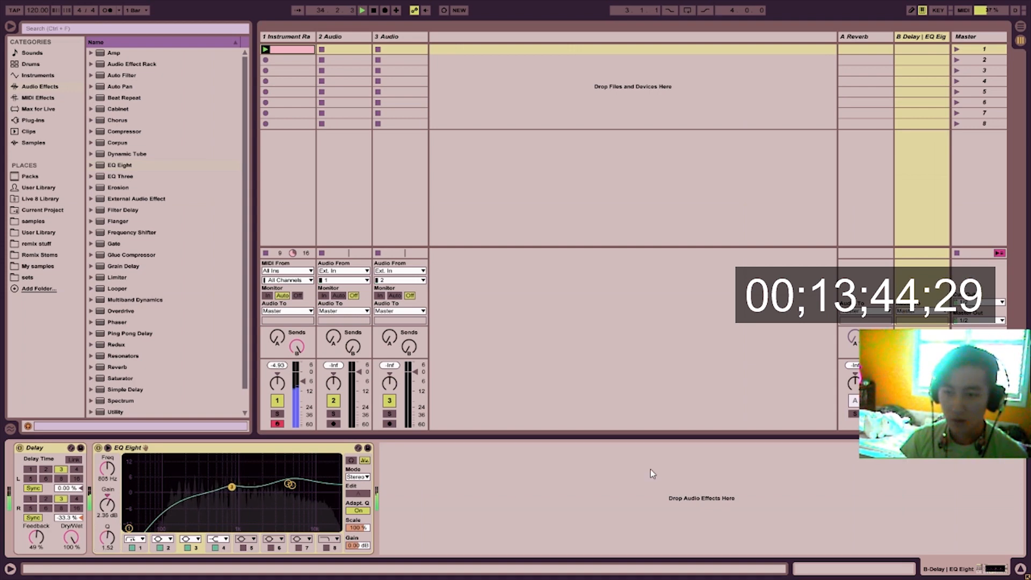
drag(36, 537, 55, 532)
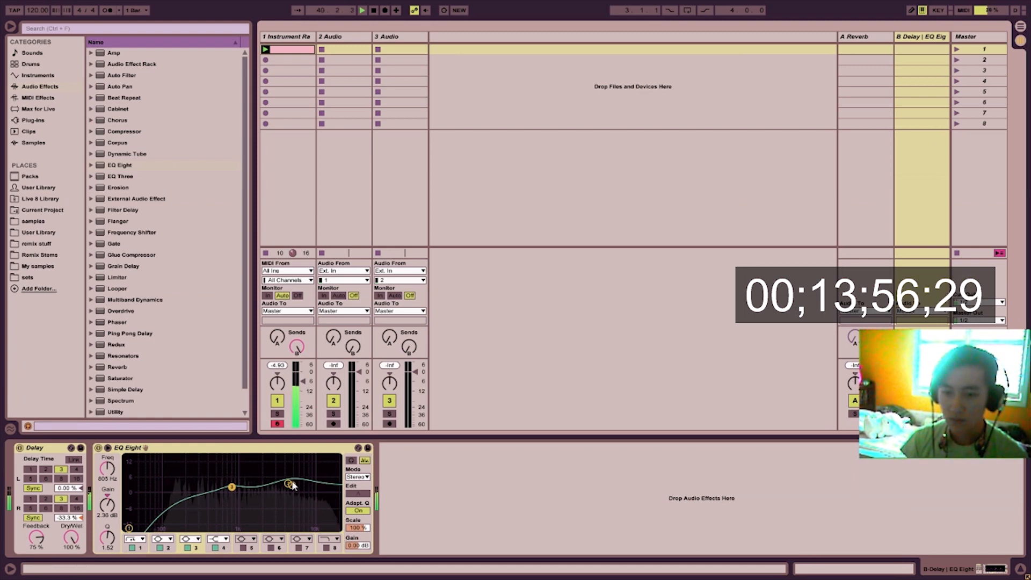
drag(288, 484, 289, 486)
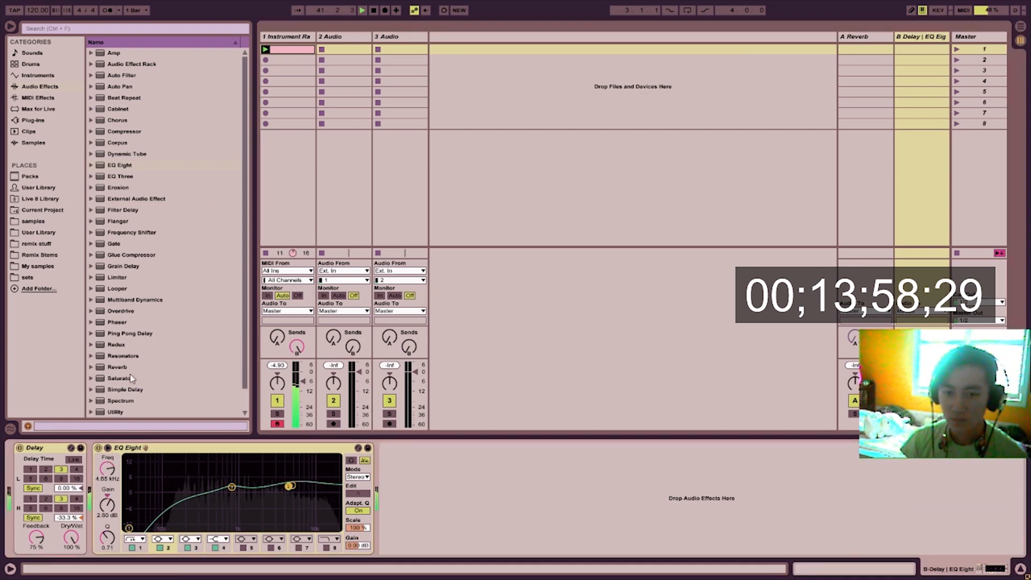
Step: Add a Utility before the Delay with its gain at -8.83 dB, and solo the instrument track
drag(113, 413, 40, 486)
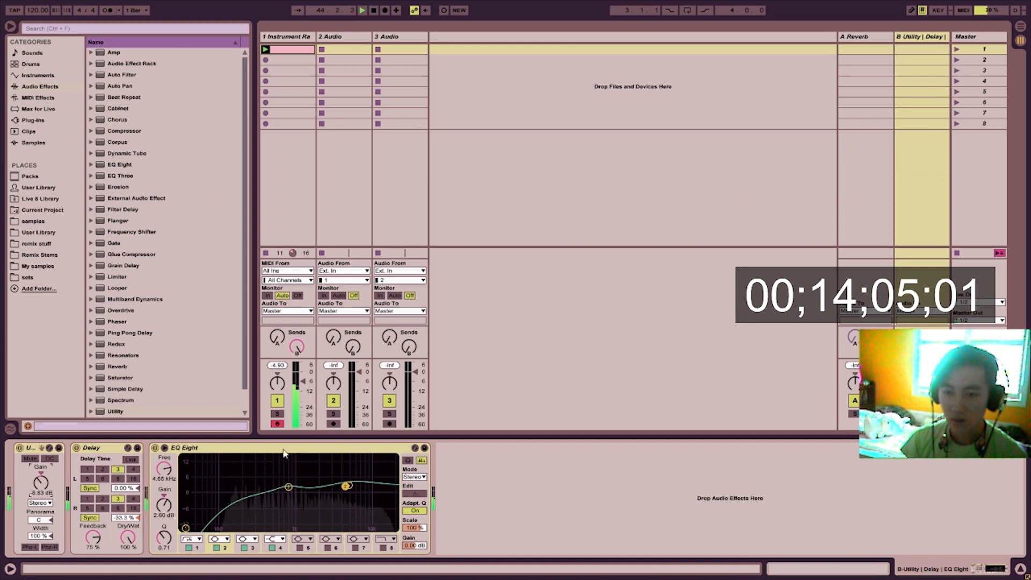
click(277, 414)
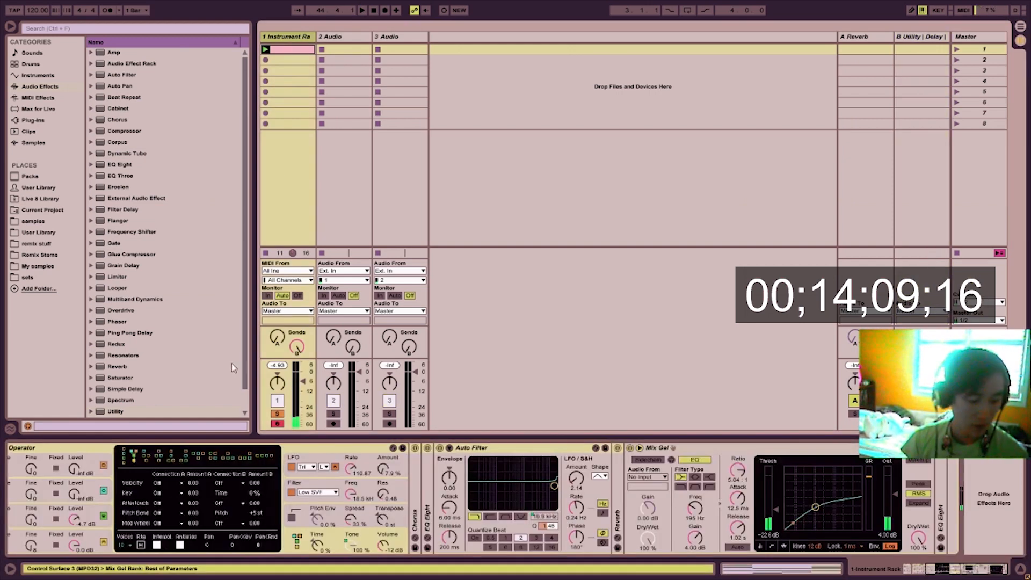
Step: Set Operator's filter frequency to 161 Hz, restart playback and loop the filter envelope in Sync mode
click(351, 497)
click(200, 527)
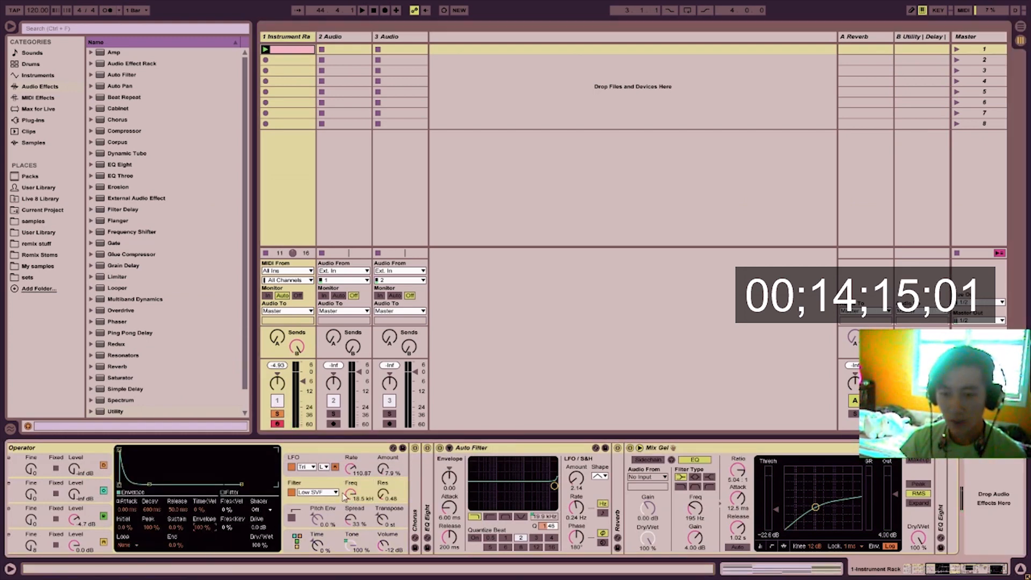
key(space)
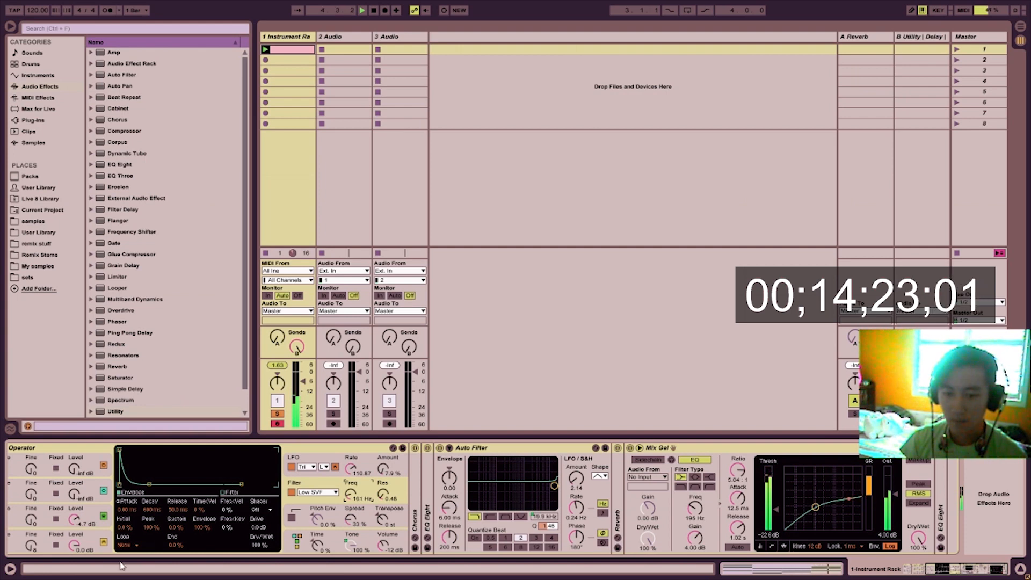
click(128, 545)
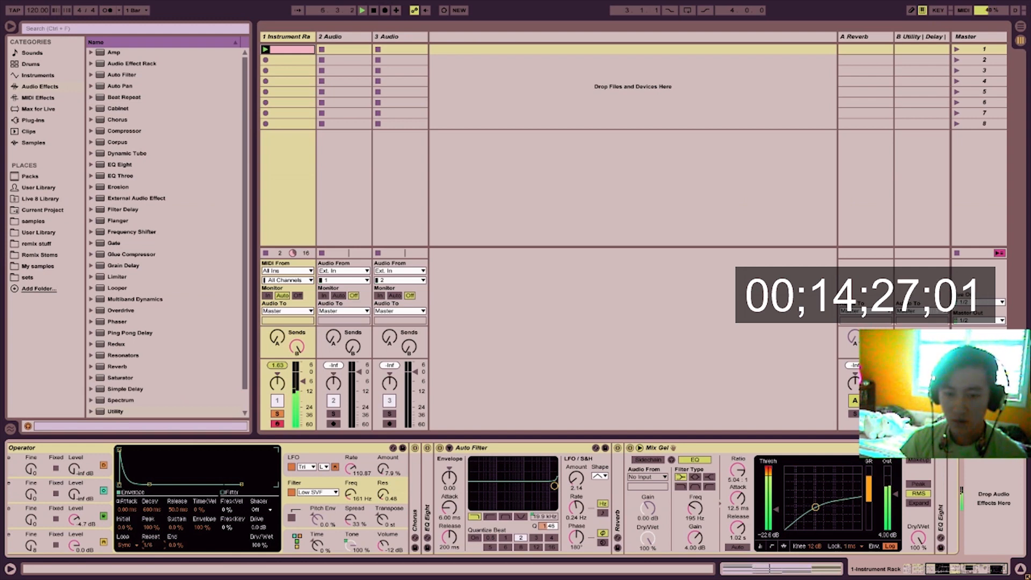
drag(149, 545, 148, 540)
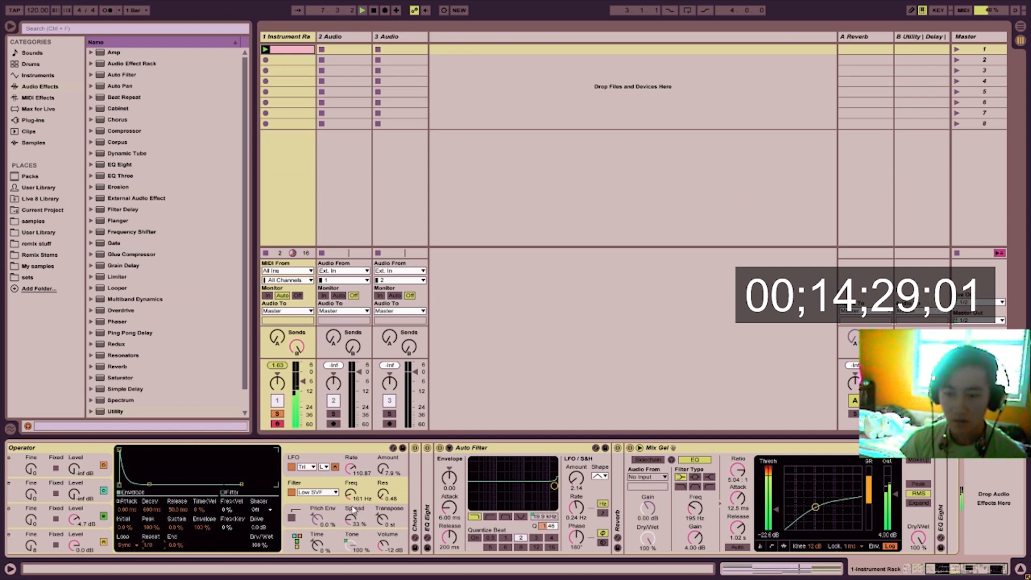
Step: Lower Operator's filter frequency to 30.0 Hz and set the filter envelope's loop repeat to 1/4
drag(346, 486, 353, 502)
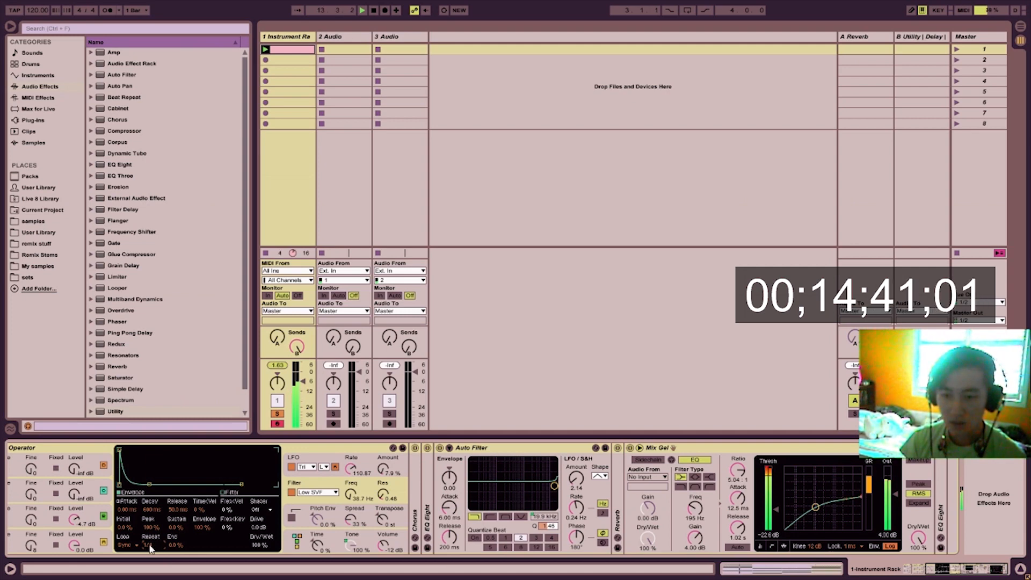
drag(151, 547, 151, 542)
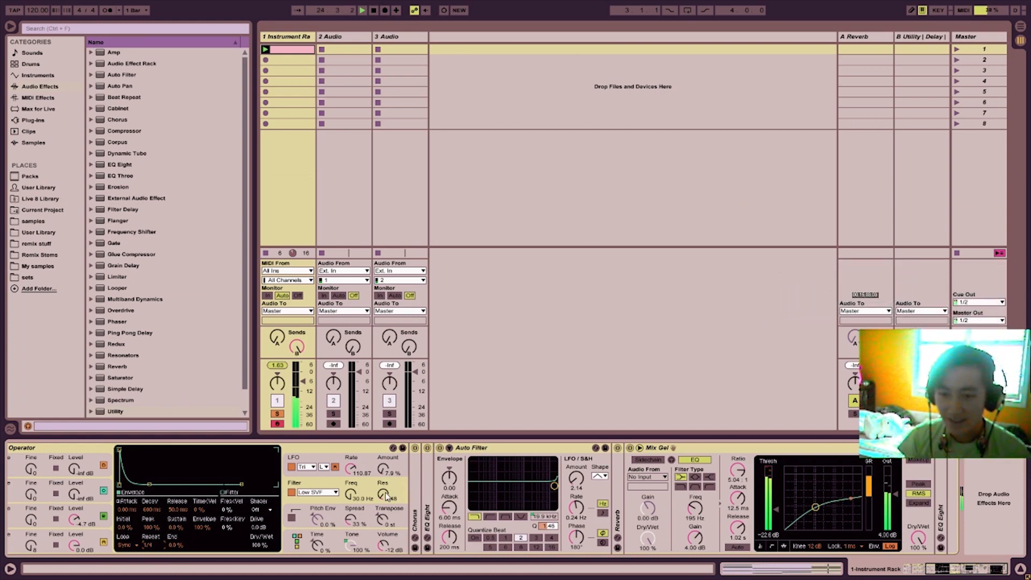
drag(352, 492, 353, 478)
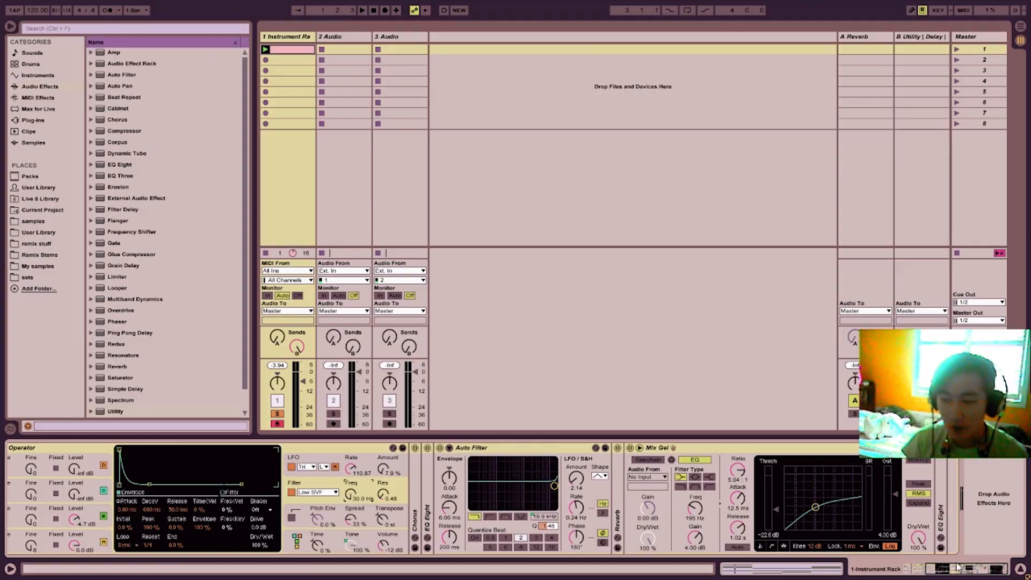
Step: Review Operator's oscillator, LFO, filter and global settings together with the Chord device at the start of the chain
drag(958, 567, 932, 568)
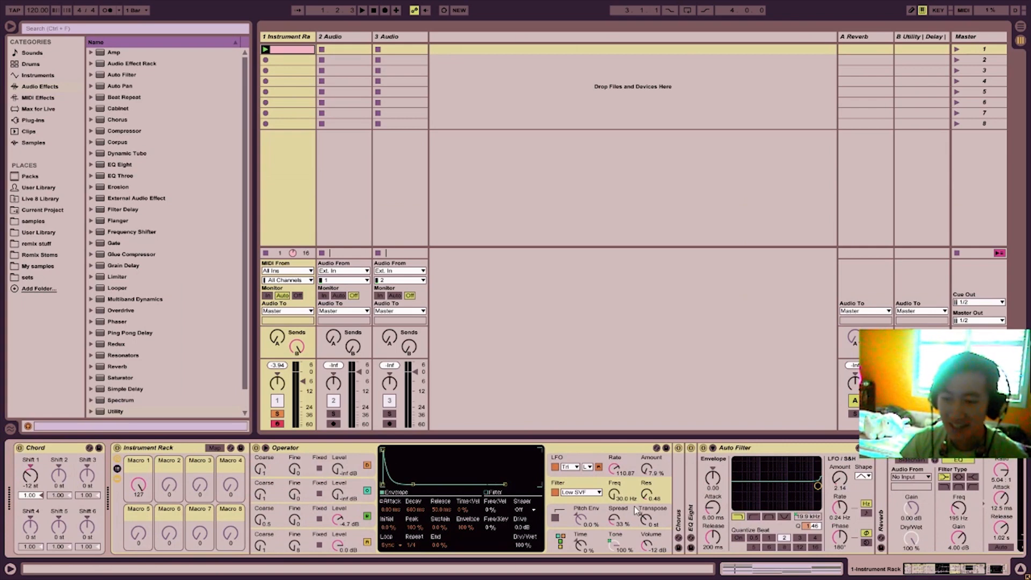
click(316, 451)
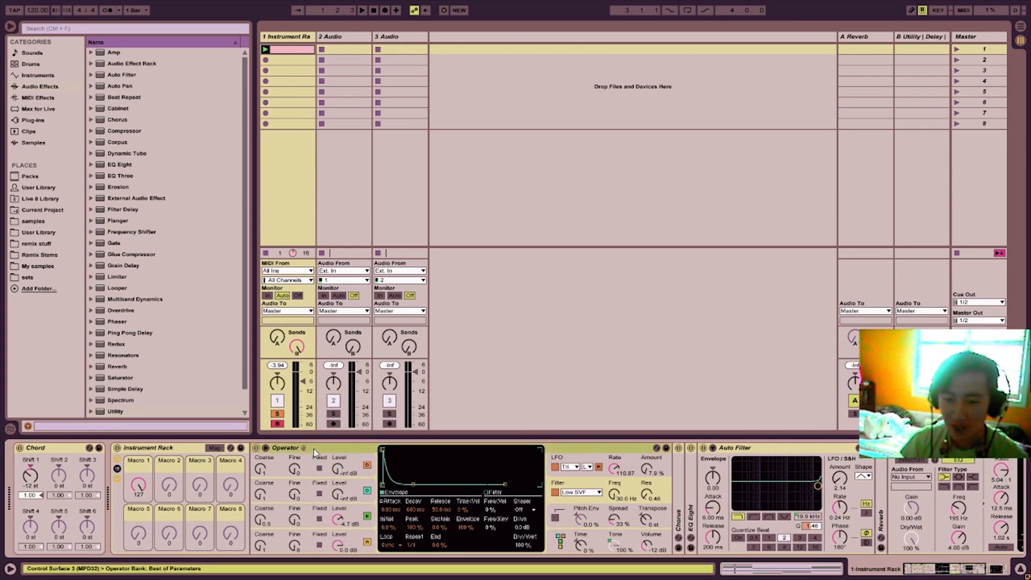
click(349, 522)
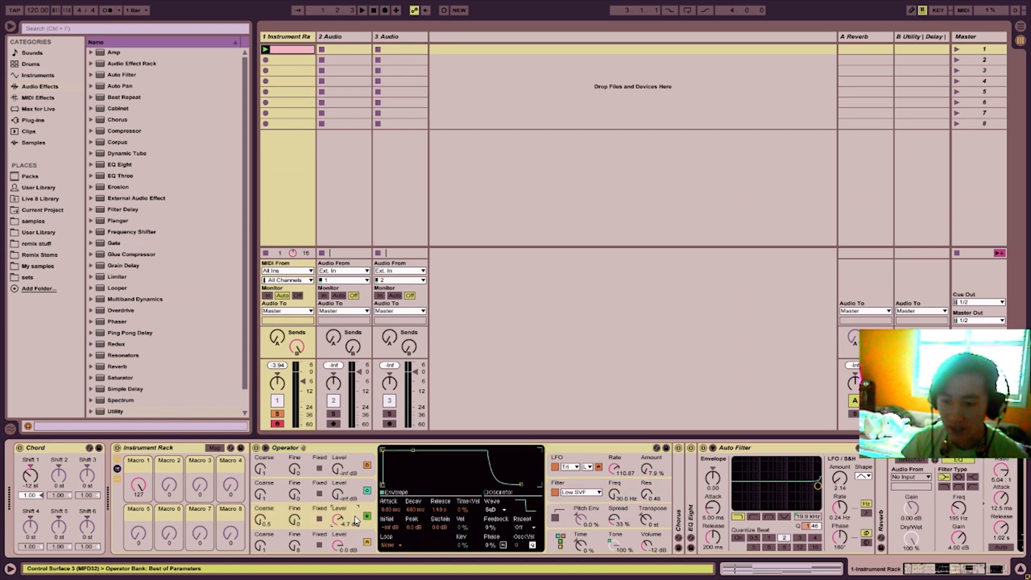
click(346, 536)
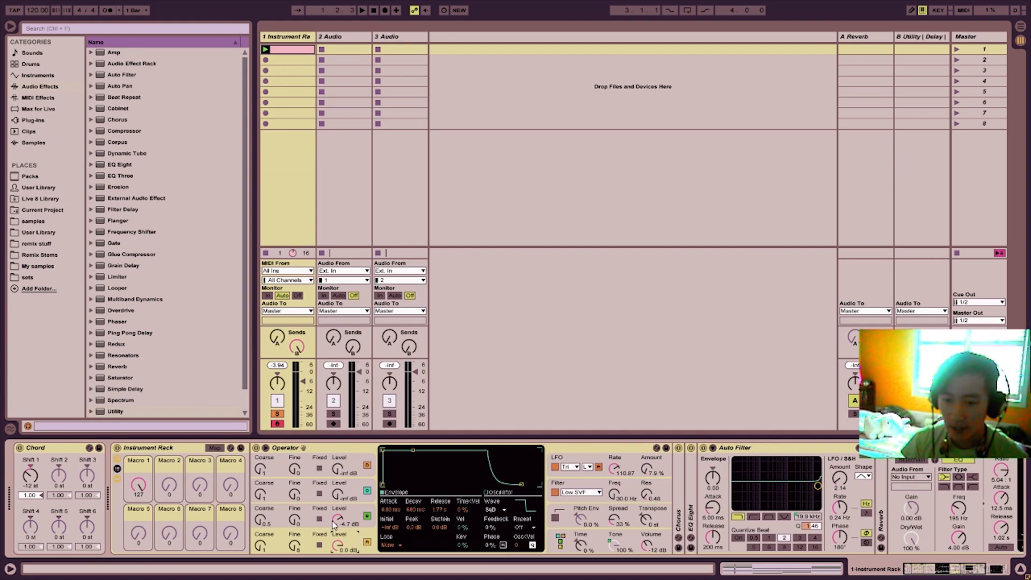
click(266, 516)
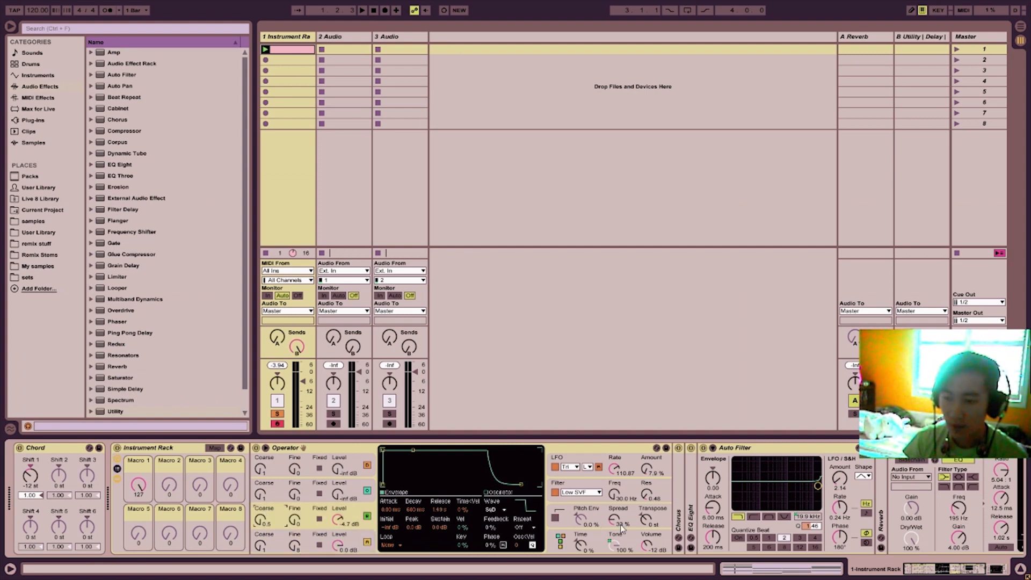
click(612, 473)
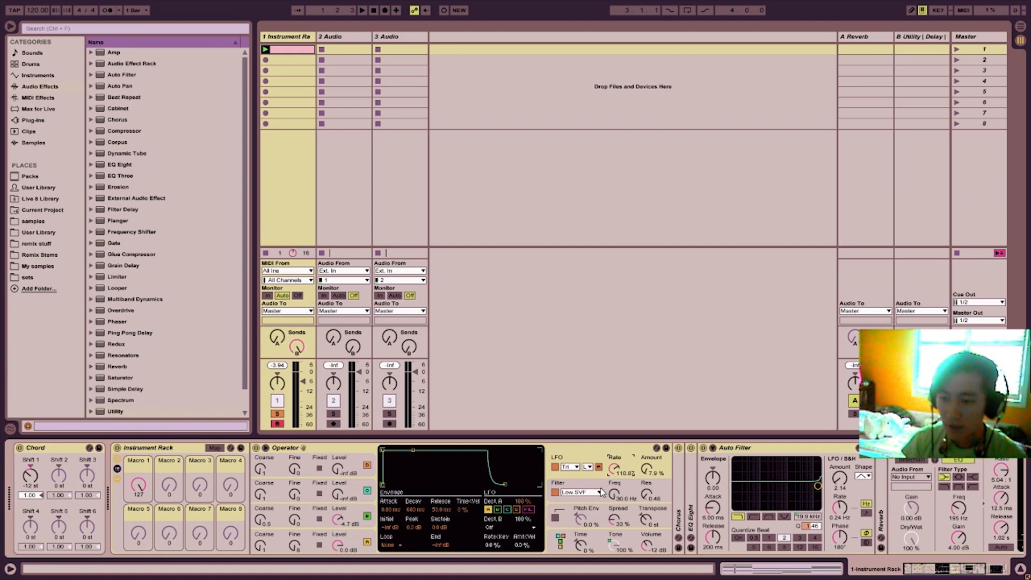
click(600, 493)
click(562, 540)
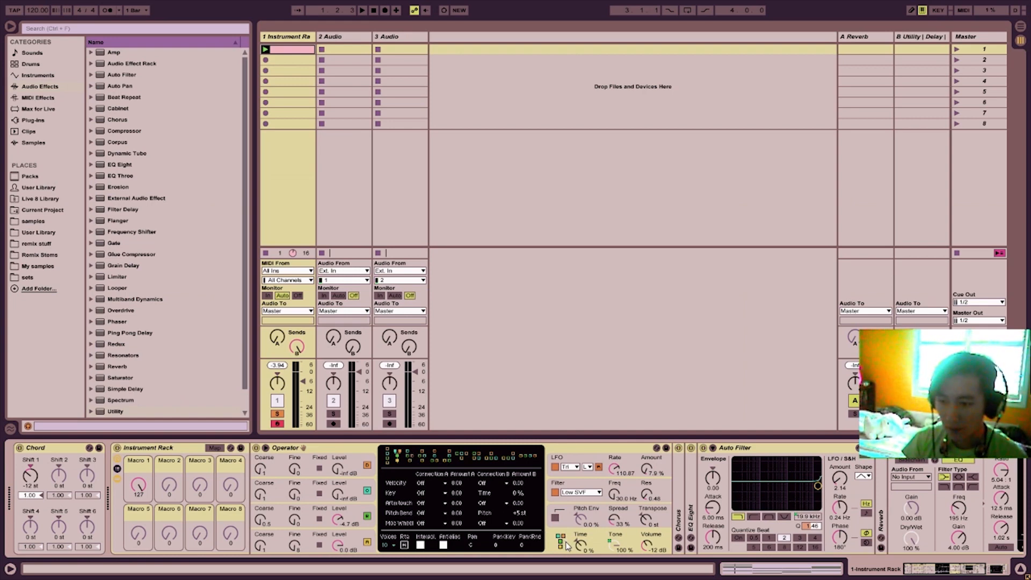
click(616, 544)
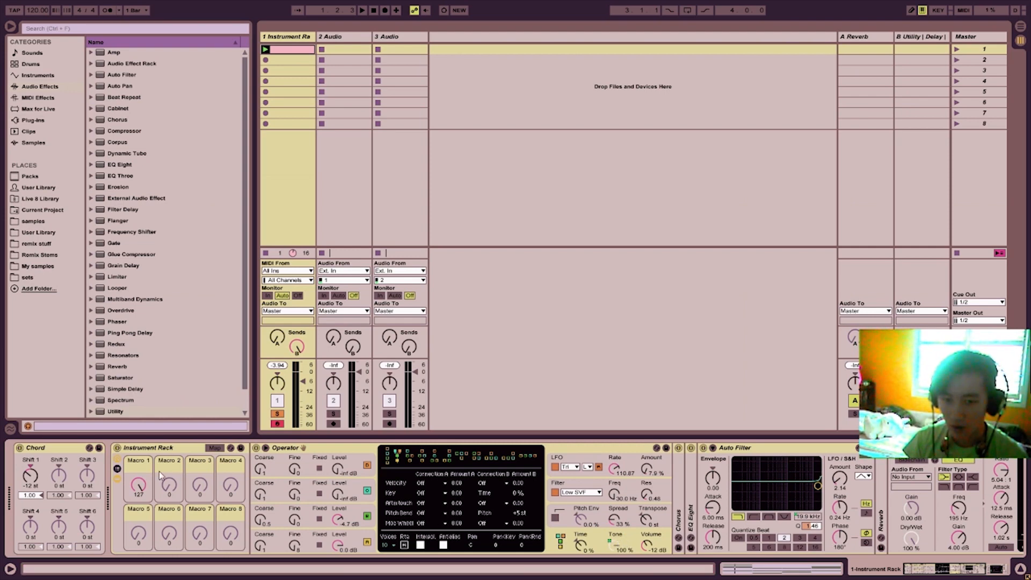
click(37, 449)
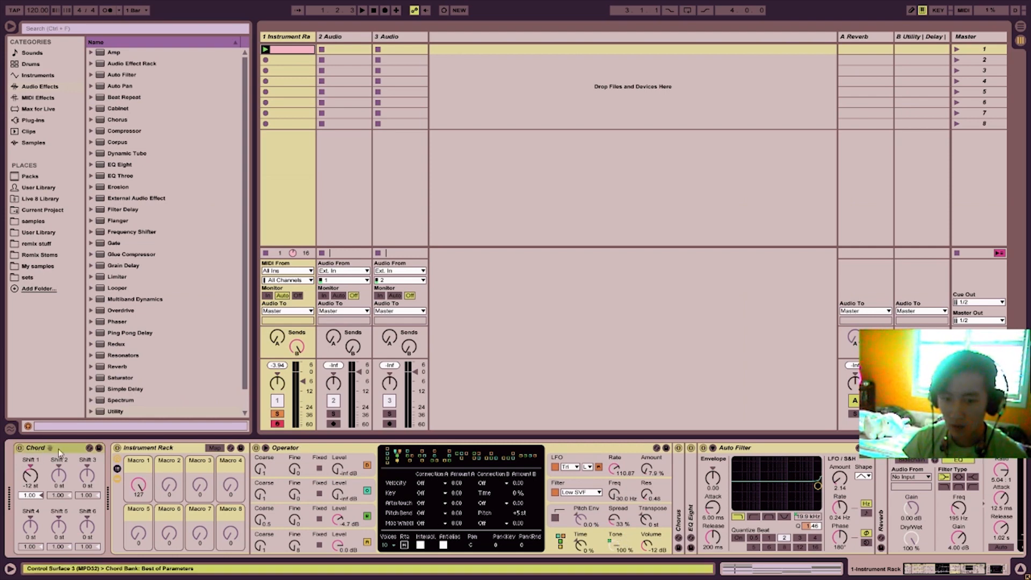
click(322, 453)
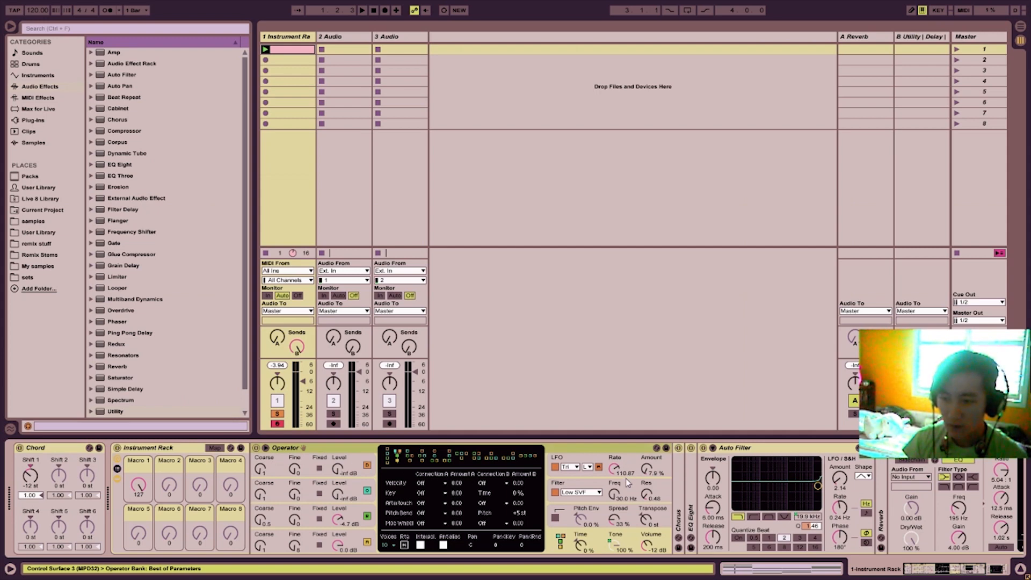
click(606, 491)
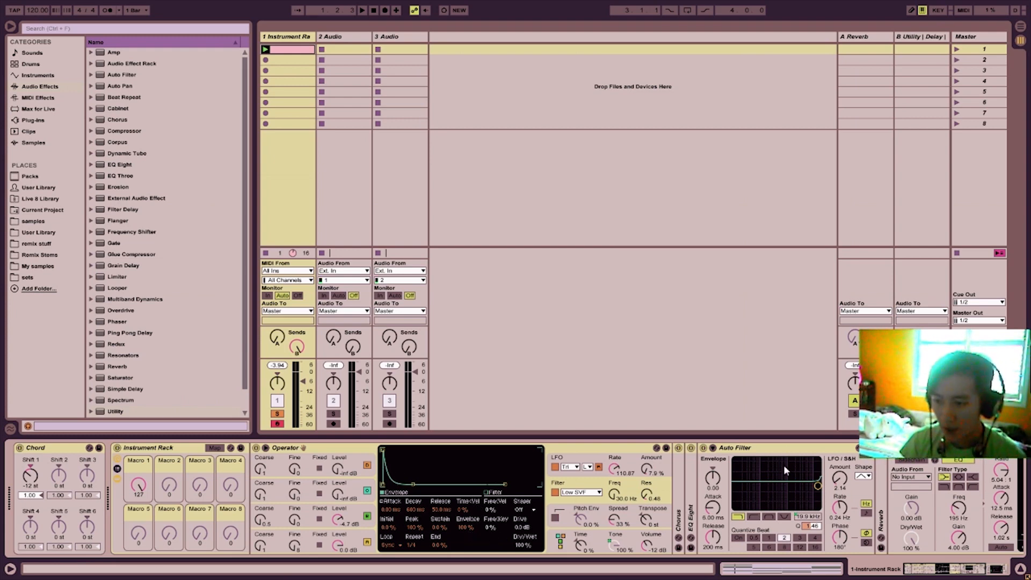
Step: Collapse the Auto Filter and Mix Gel devices, and expand the Chorus to show its settings
double_click(775, 450)
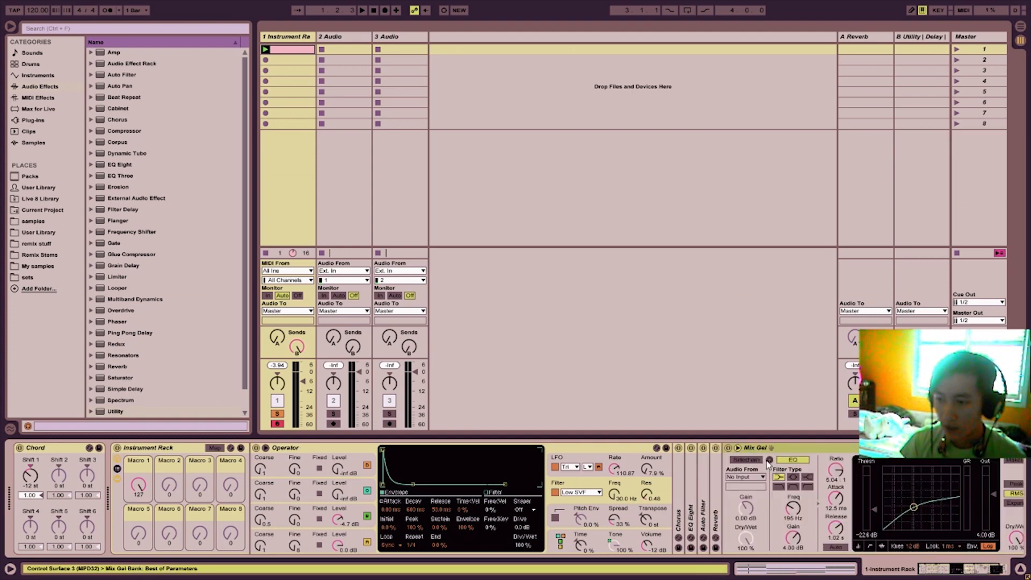
double_click(762, 450)
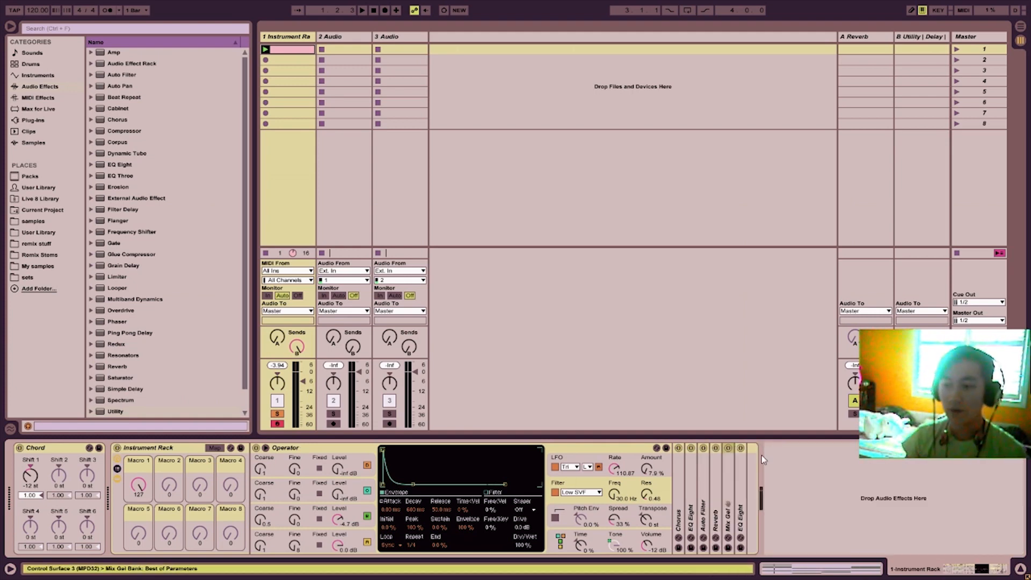
double_click(678, 488)
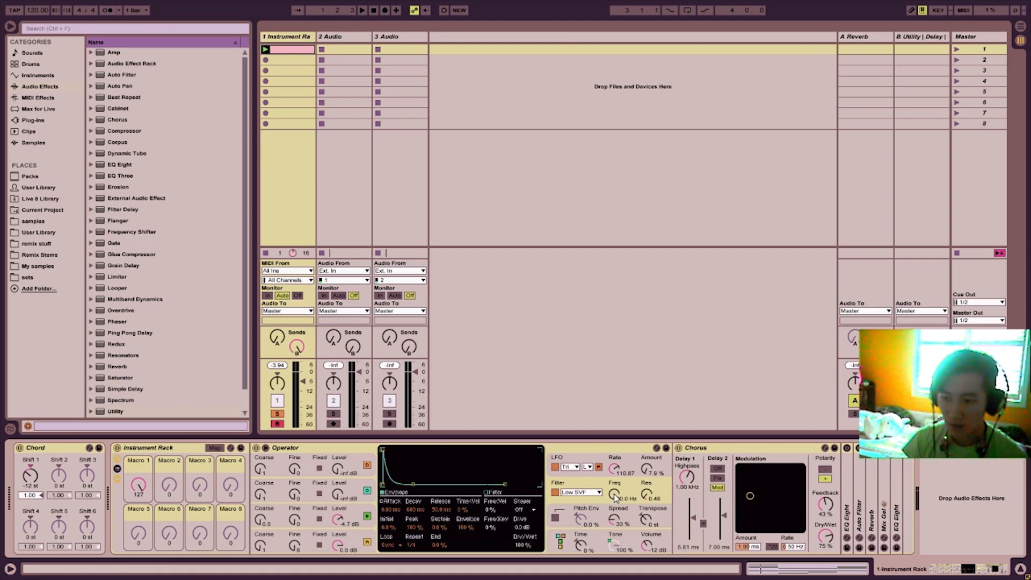
Step: Raise Operator's filter frequency to 18.5 kHz and turn the instrument track's B send fully down
drag(615, 499, 616, 429)
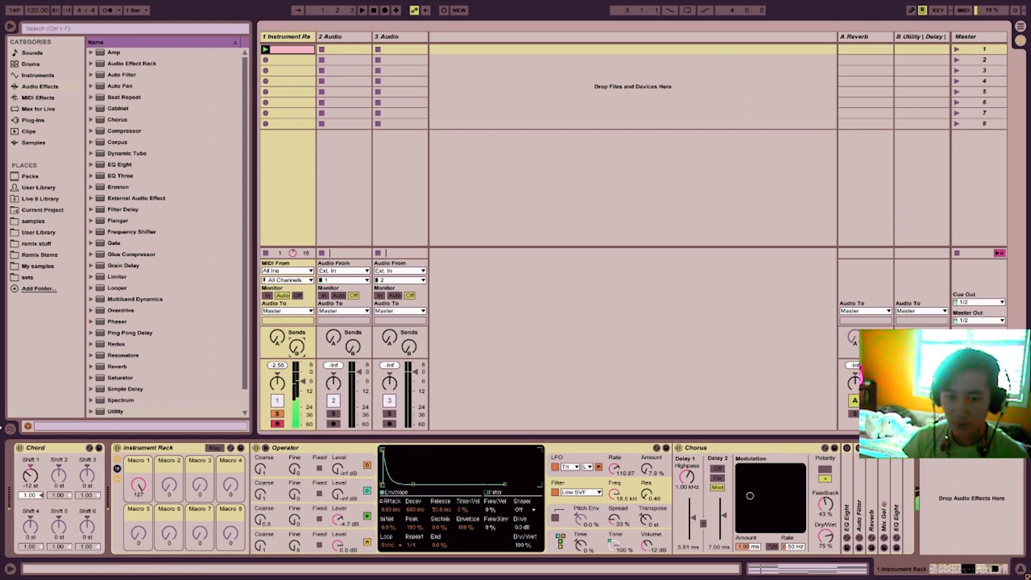
Step: Deactivate the Chord device and toggle Operator's LFO off and on to compare the sound
click(28, 448)
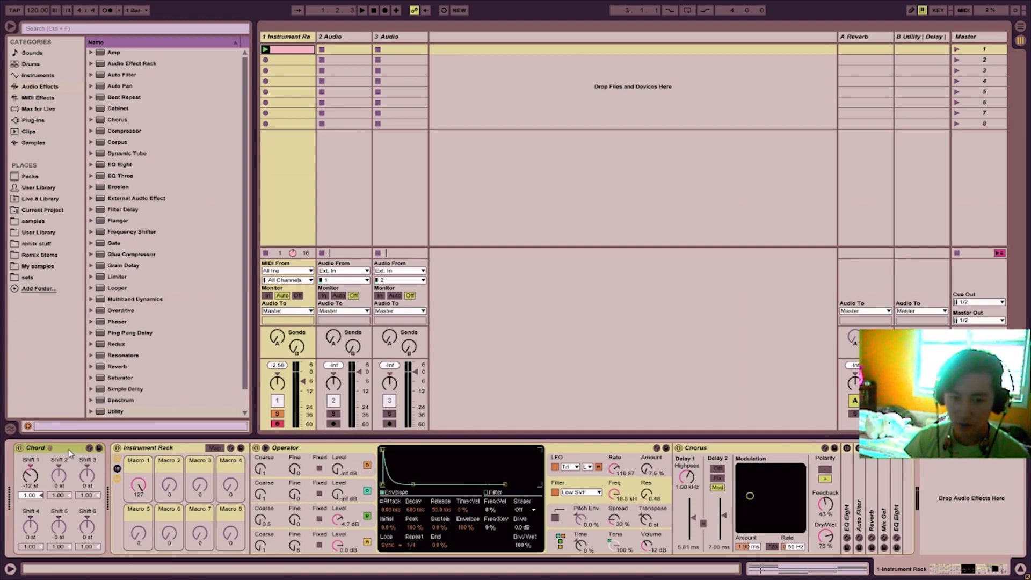
click(20, 448)
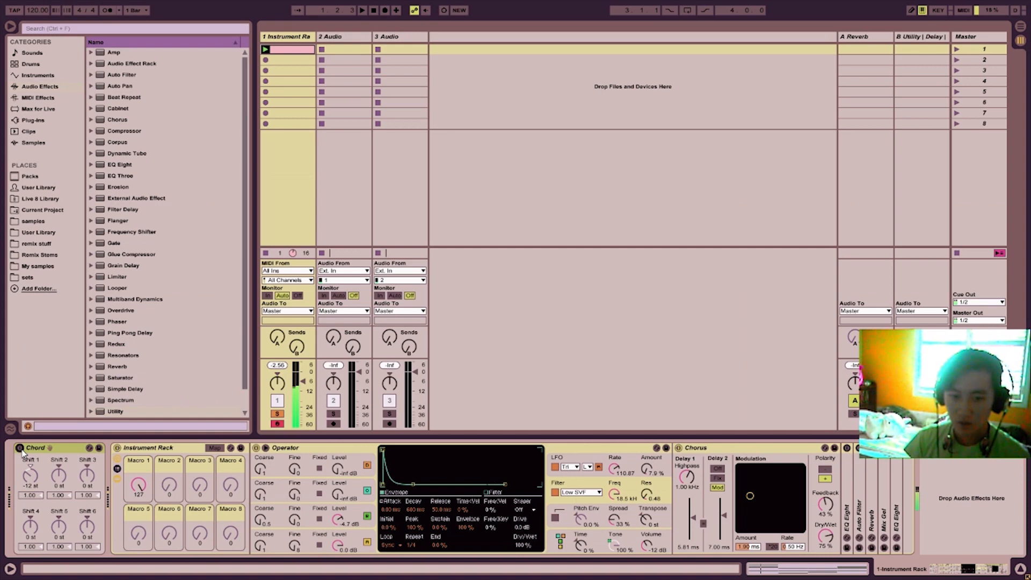
click(555, 467)
click(555, 467)
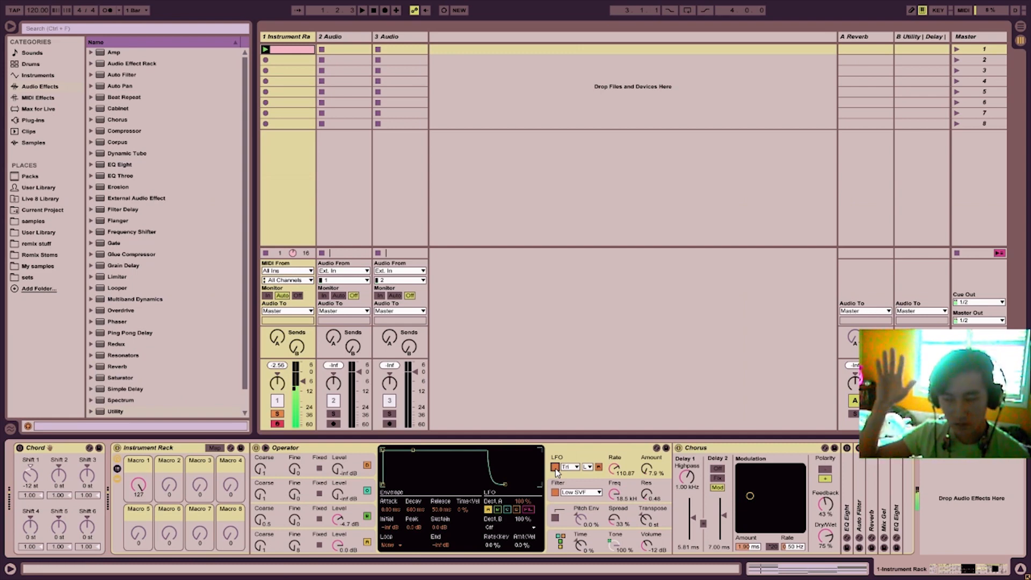
Step: Switch off Operator's LFO and collapse the Chorus device
click(555, 467)
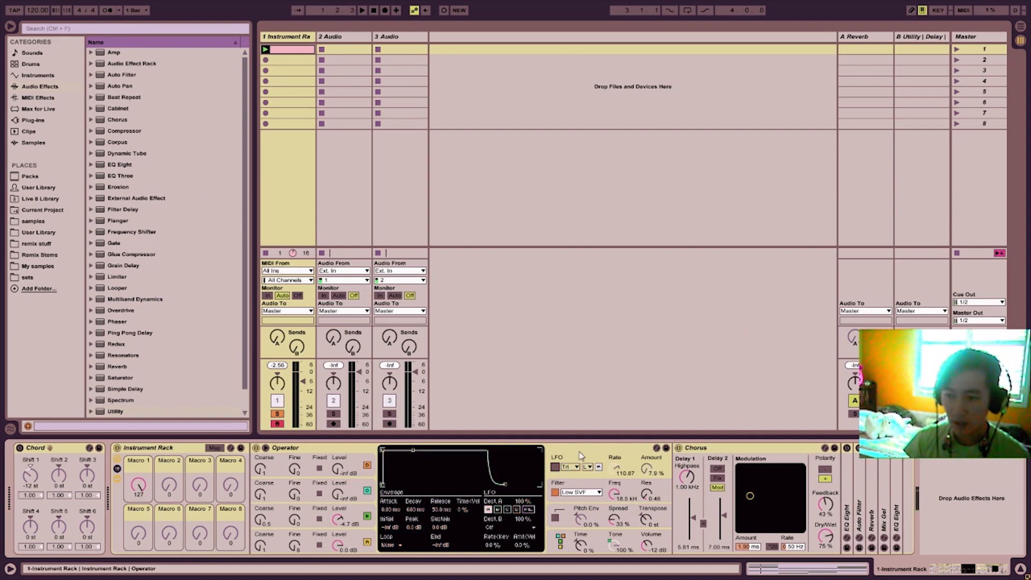
click(736, 453)
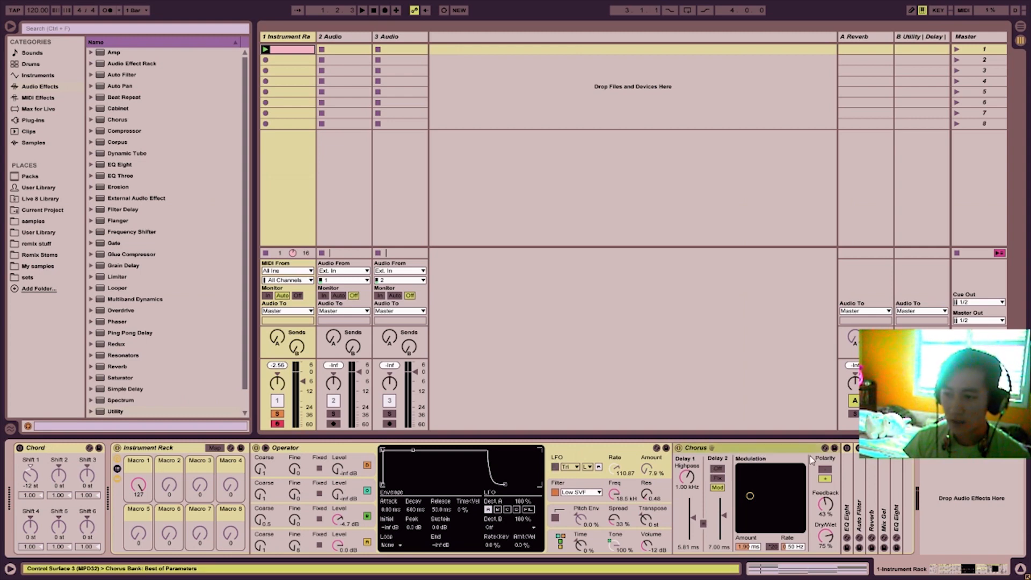
double_click(811, 449)
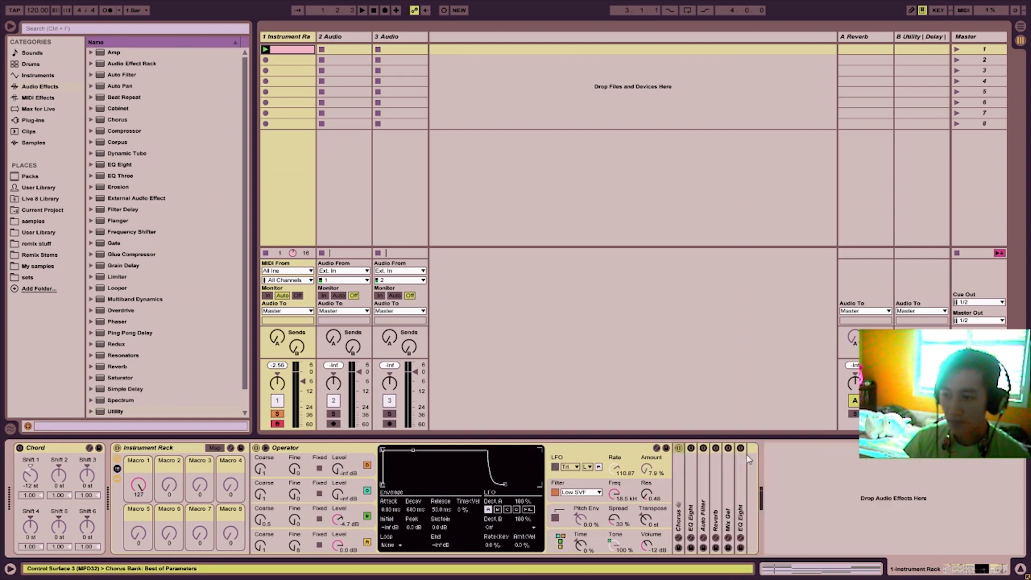
Step: Expand the EQ Eight that follows the Chorus and toggle it off and on to compare the sound
double_click(692, 463)
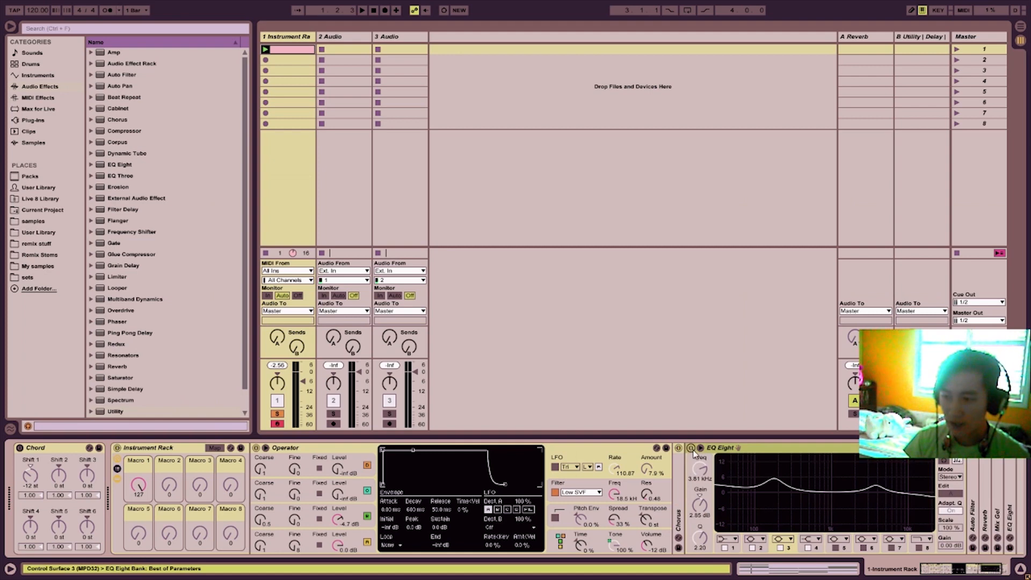
click(692, 448)
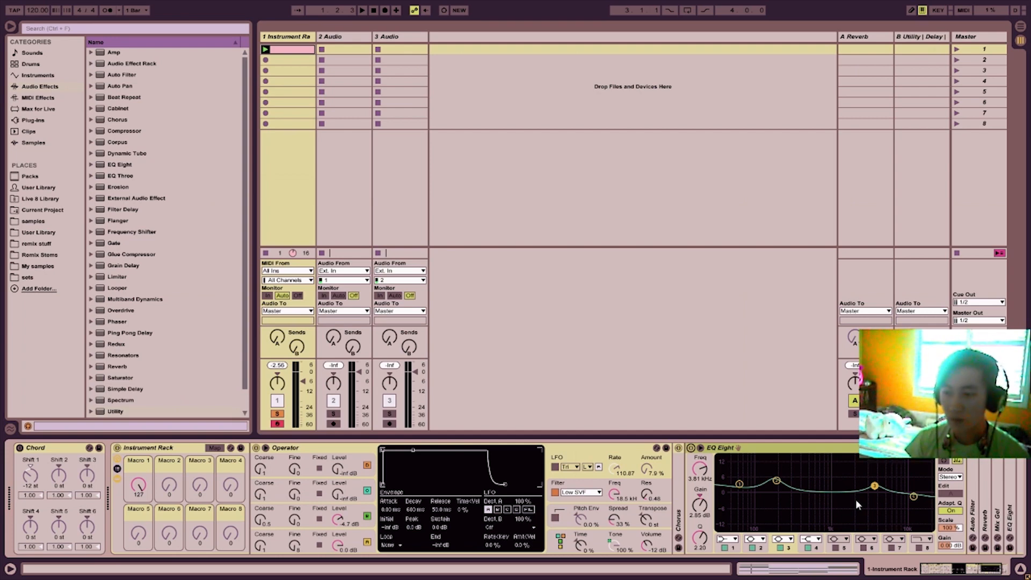
click(691, 448)
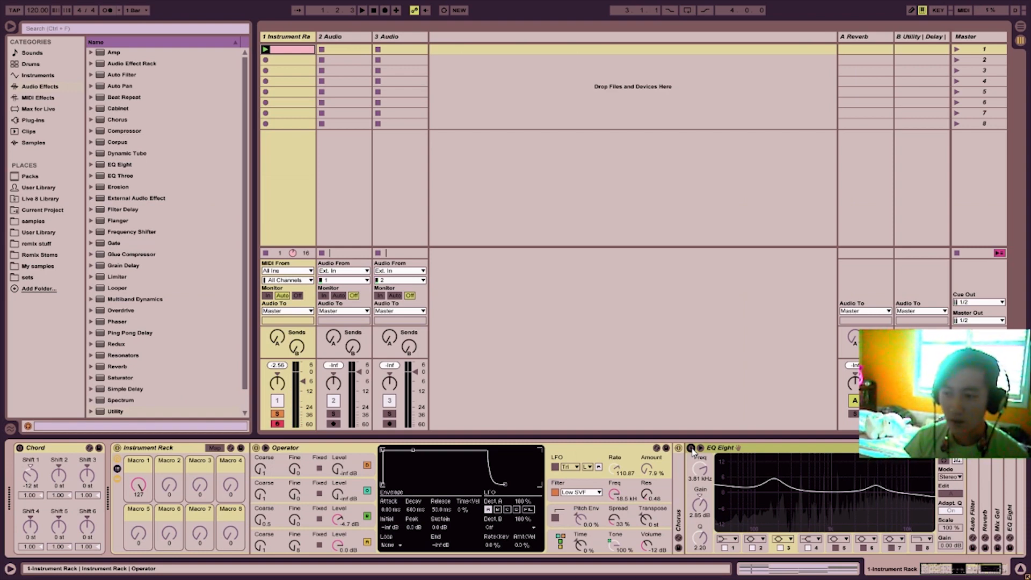
click(691, 449)
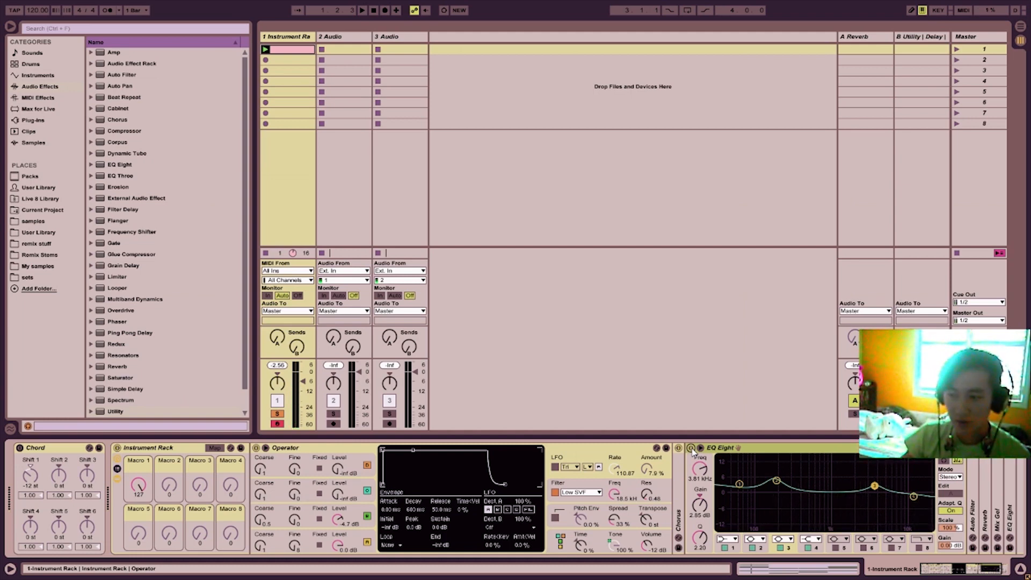
Step: Set EQ Eight's band 3 gain to 3.10 dB and band 2 gain to 5.08 dB, and collapse the device
click(776, 481)
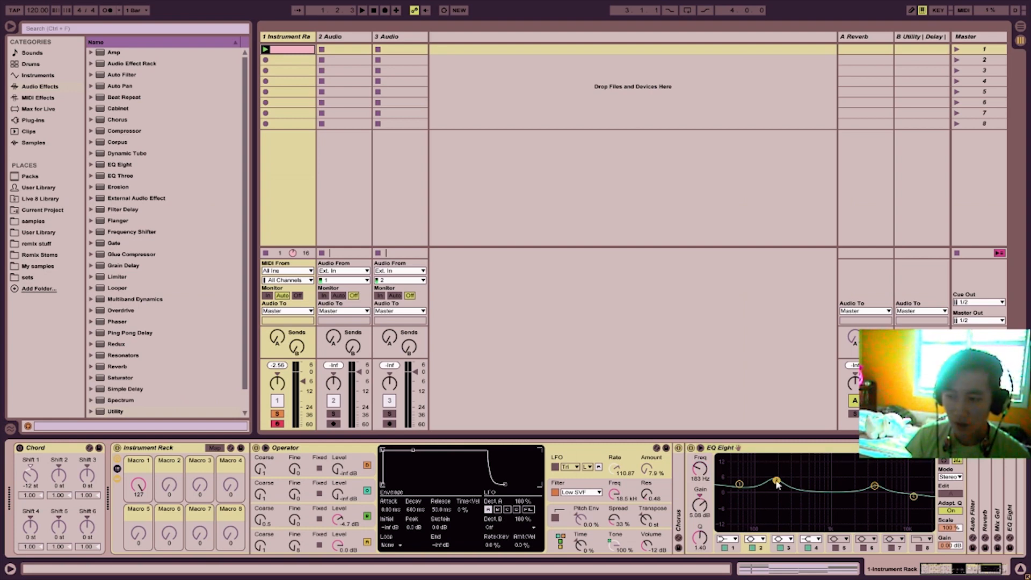
drag(878, 487, 878, 485)
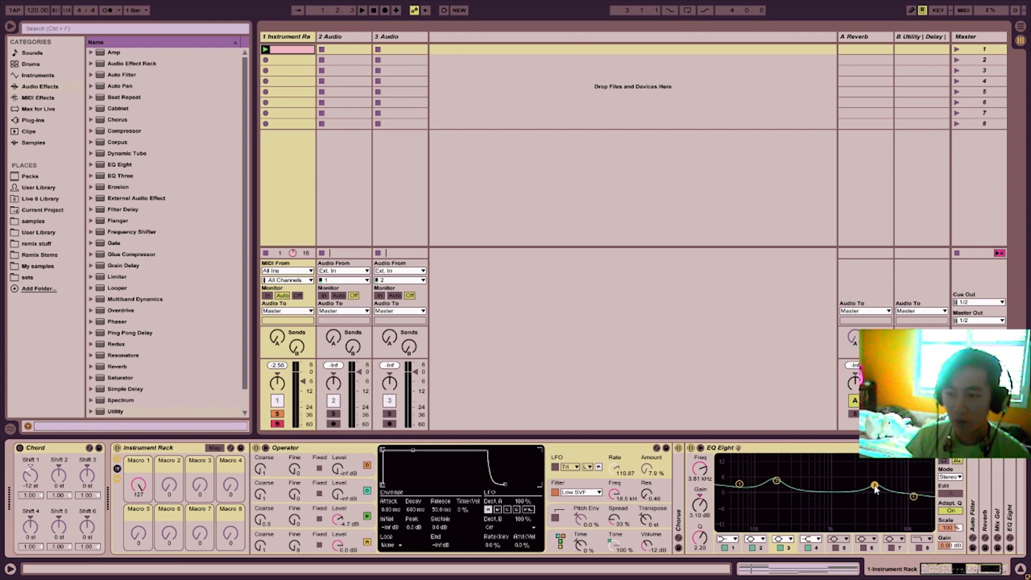
click(777, 481)
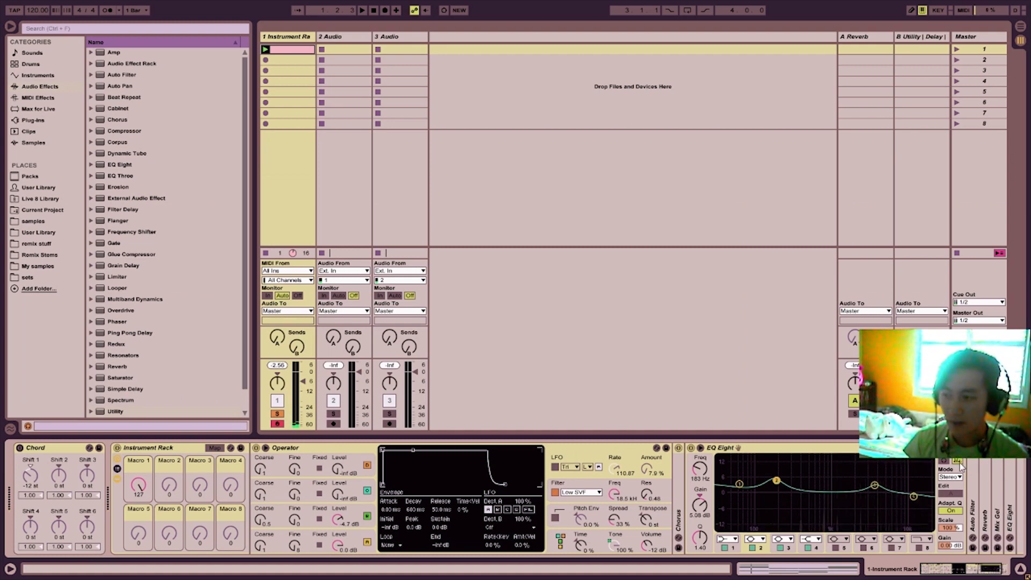
double_click(865, 449)
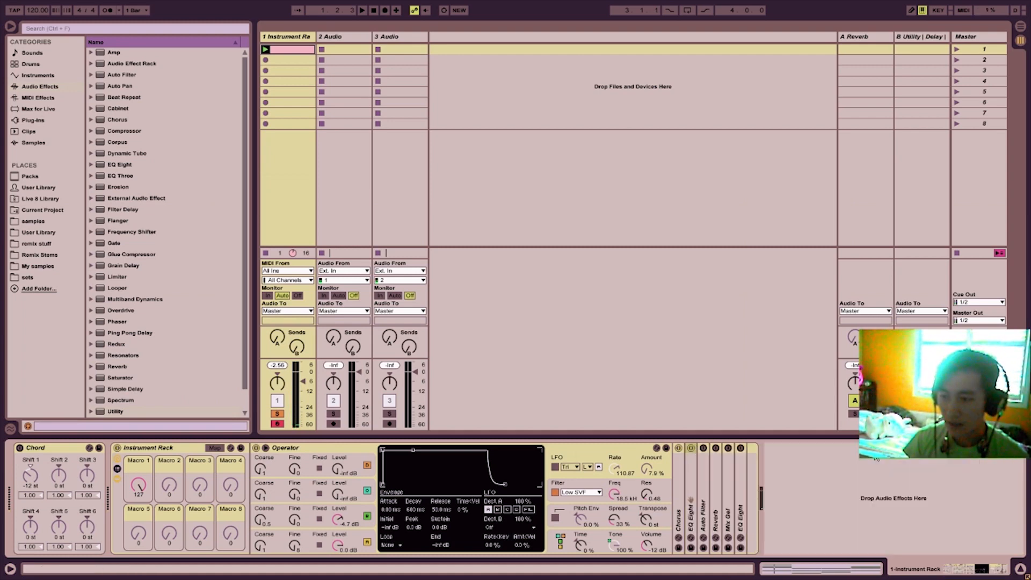
Step: Review the Auto Filter's settings together with the Instrument Rack's Macro 1, and collapse the Auto Filter
double_click(703, 449)
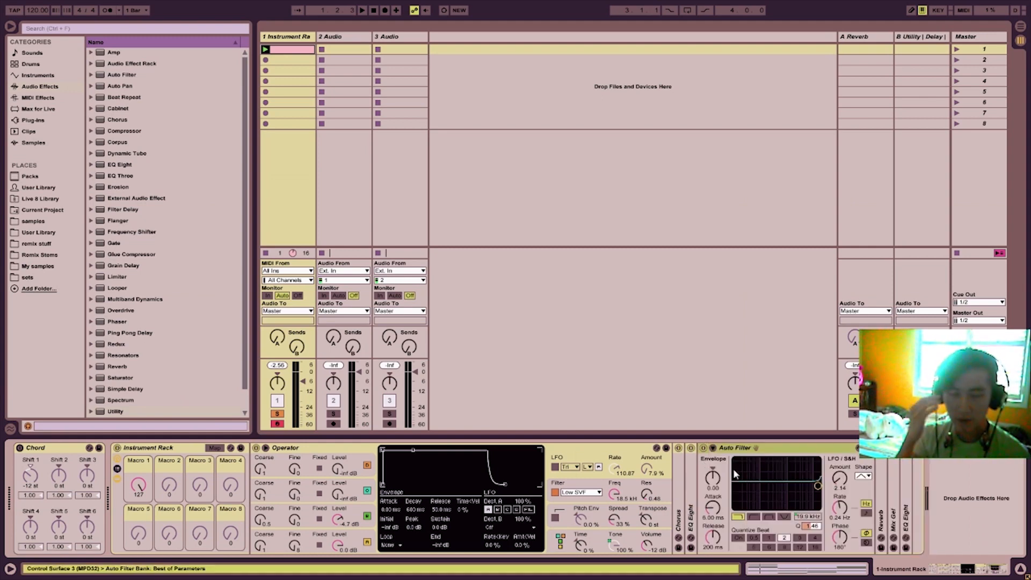
mouse_move(145, 480)
mouse_down()
mouse_move(145, 501)
mouse_move(145, 479)
mouse_up()
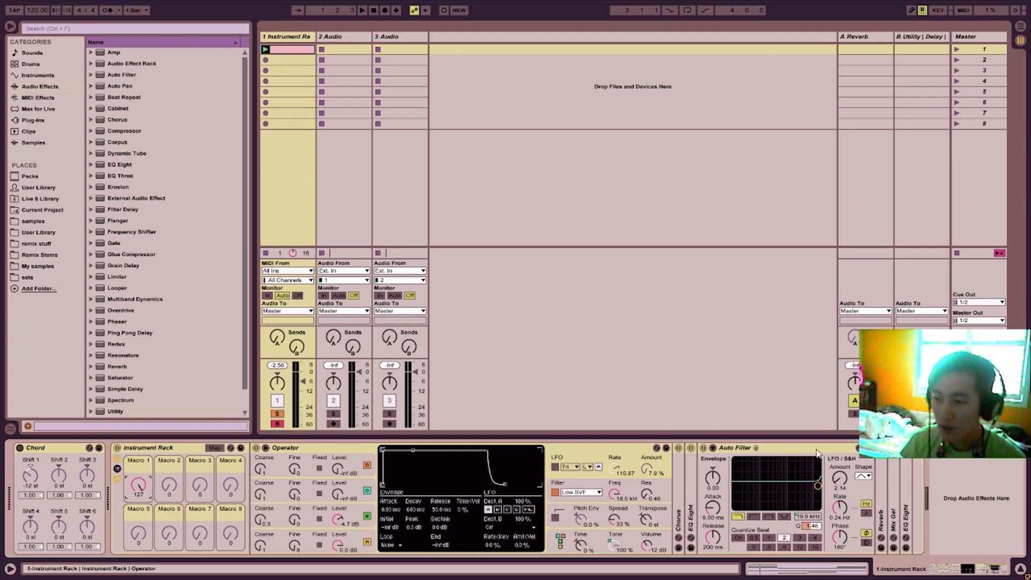
double_click(733, 448)
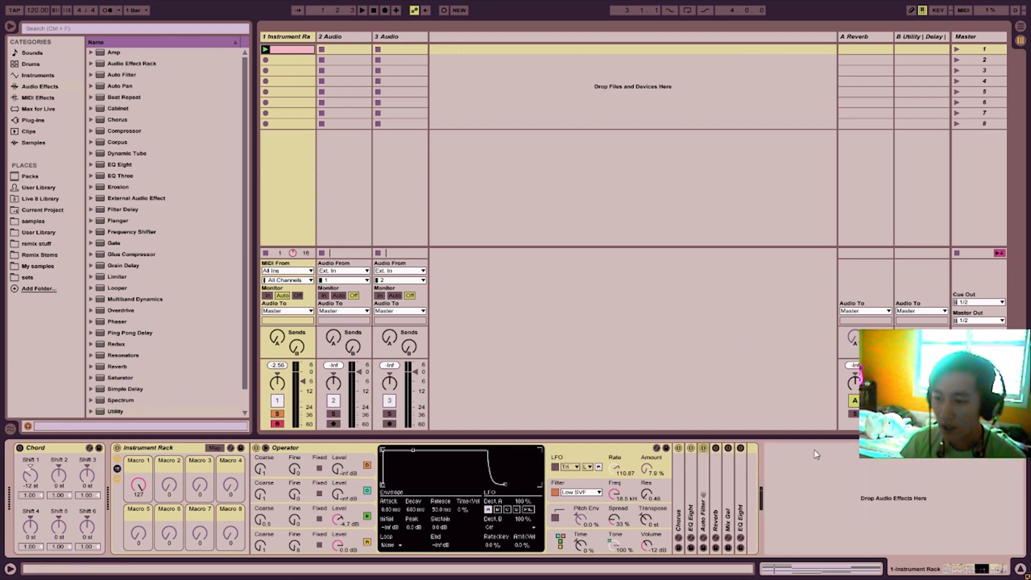
Step: Review the Reverb and Mix Gel settings one after the other, collapsing each device
double_click(716, 459)
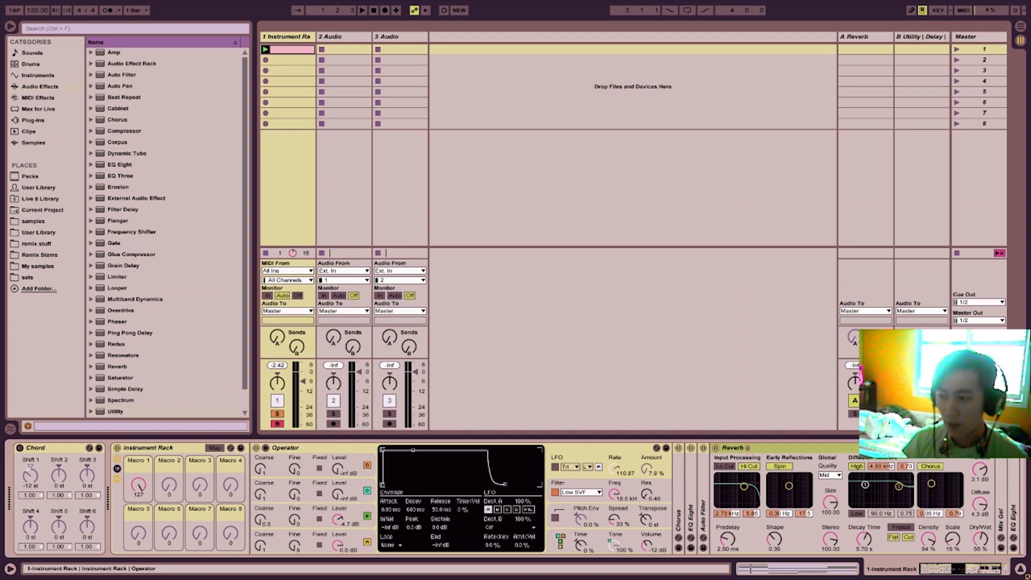
double_click(897, 448)
double_click(728, 454)
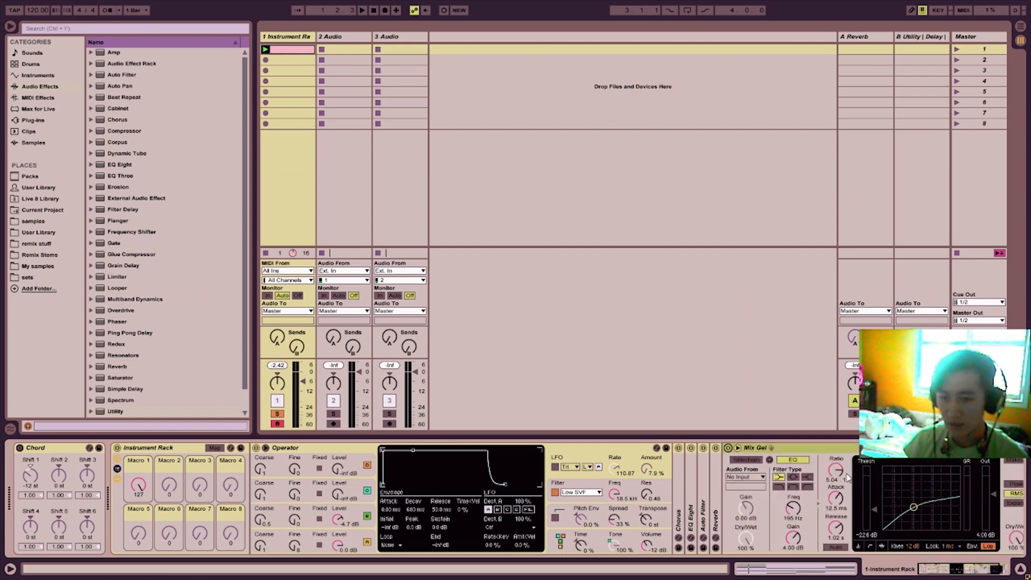
double_click(784, 446)
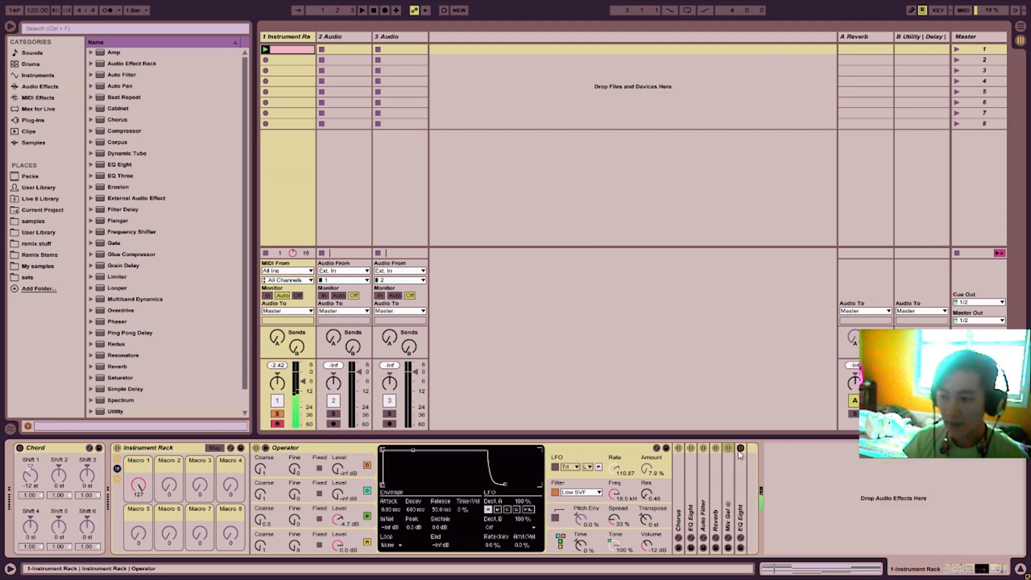
Step: Reactivate the Chord device, and expand the chain's last EQ Eight and toggle it off and on to compare
double_click(742, 455)
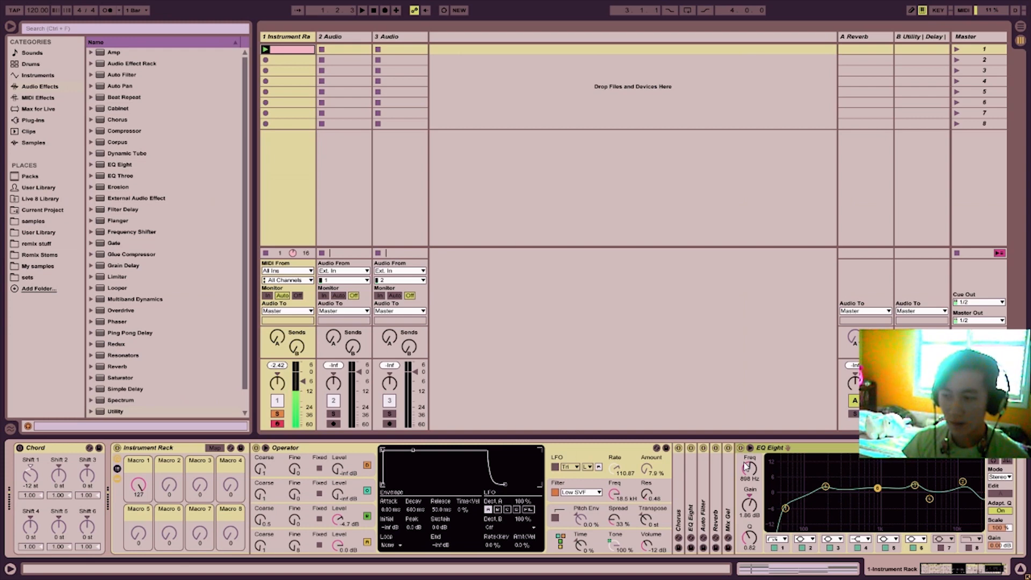
click(19, 448)
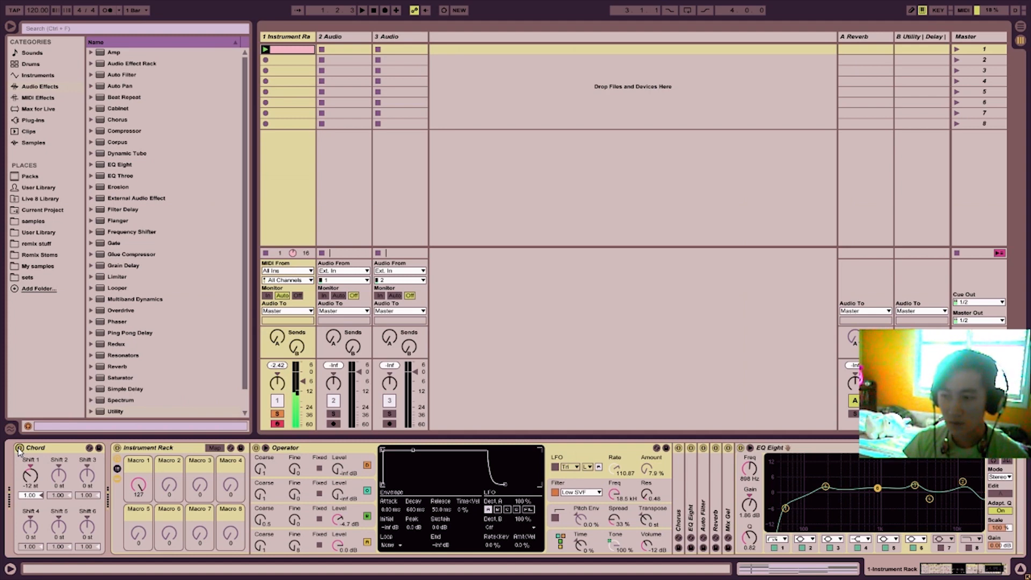
click(740, 448)
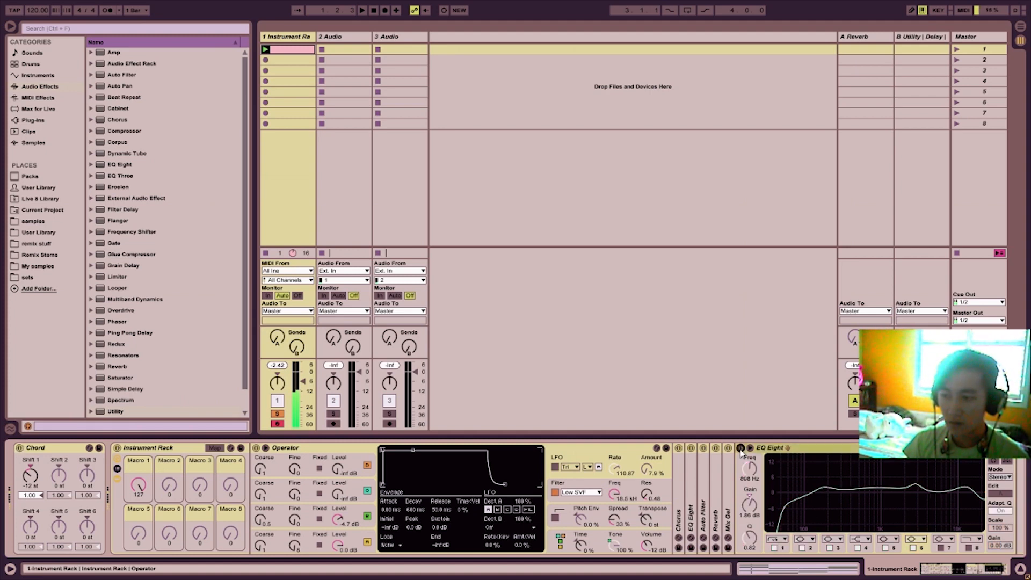
click(740, 448)
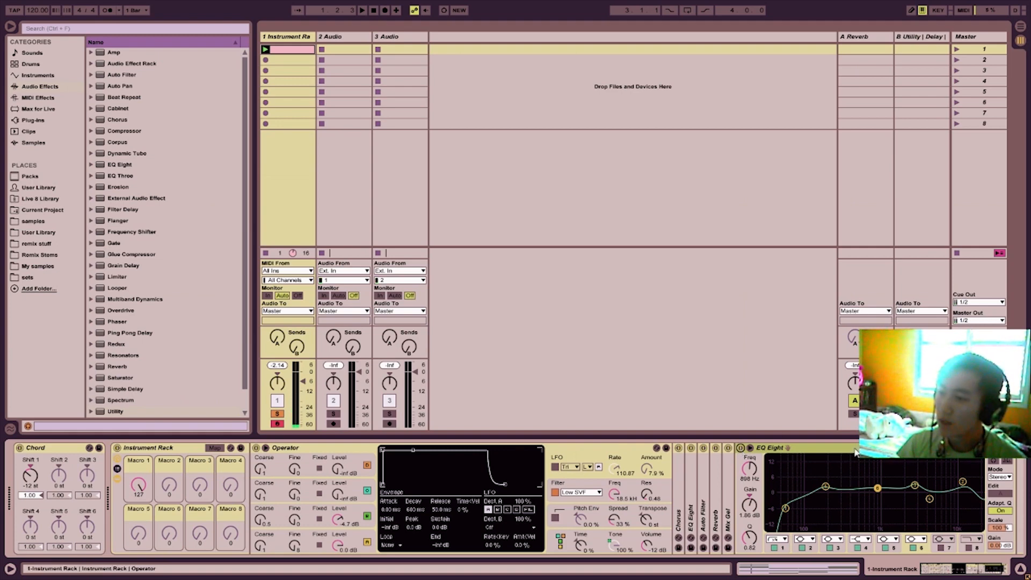
Step: Collapse the last EQ Eight, turn up the instrument track's B send and select the Delay on return track B
key(Delete)
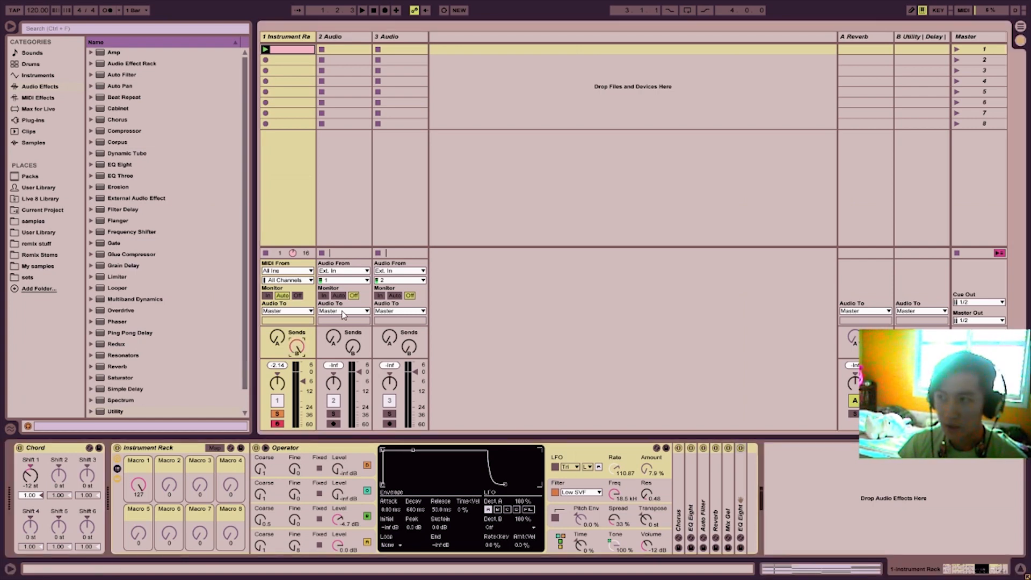
click(920, 36)
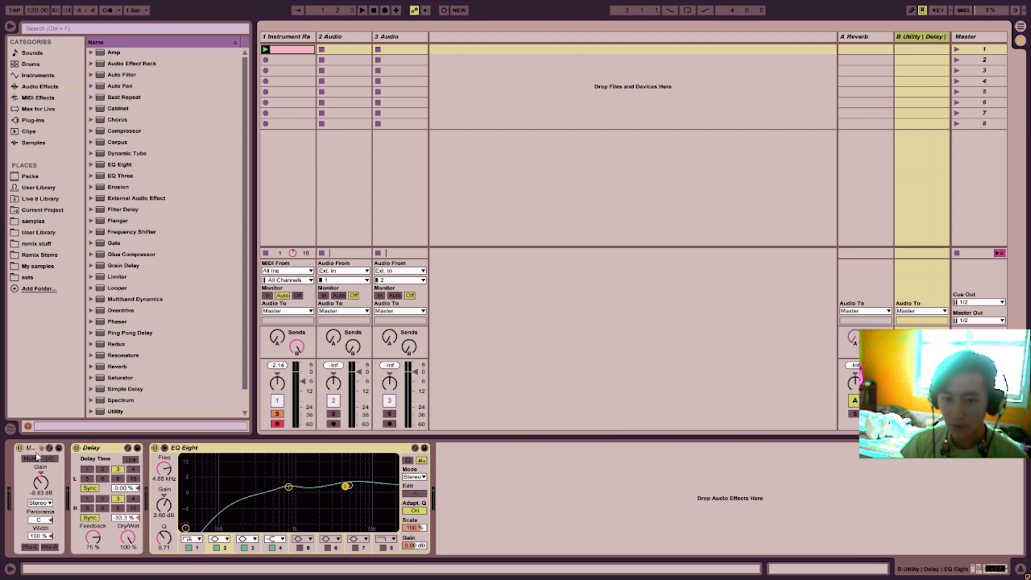
click(98, 454)
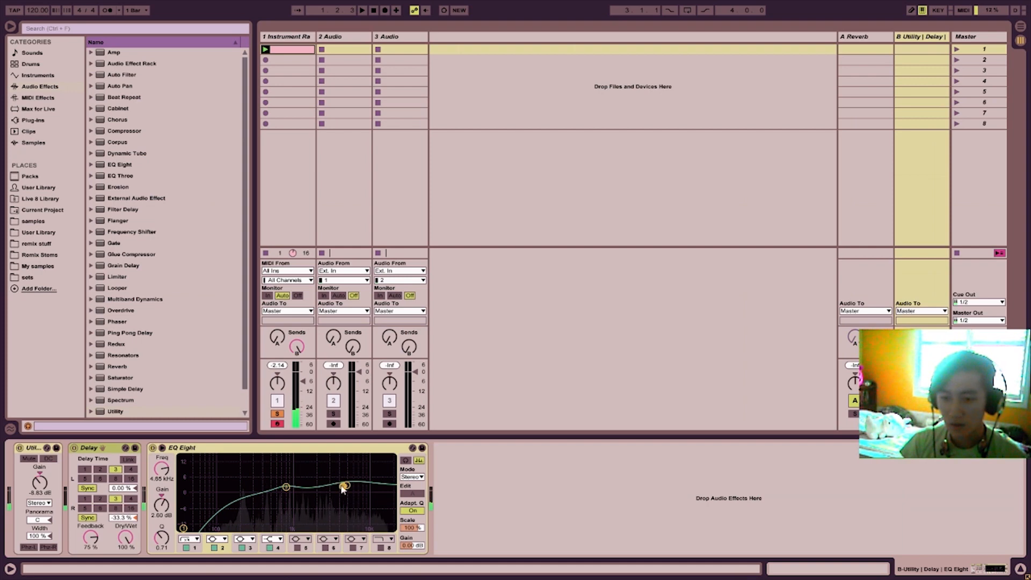
Step: Boost the high band of return B's EQ Eight to 6.07 dB at 5.19 kHz with a Q of 1.05
mouse_move(343, 489)
mouse_down()
mouse_move(342, 474)
mouse_move(345, 484)
mouse_up()
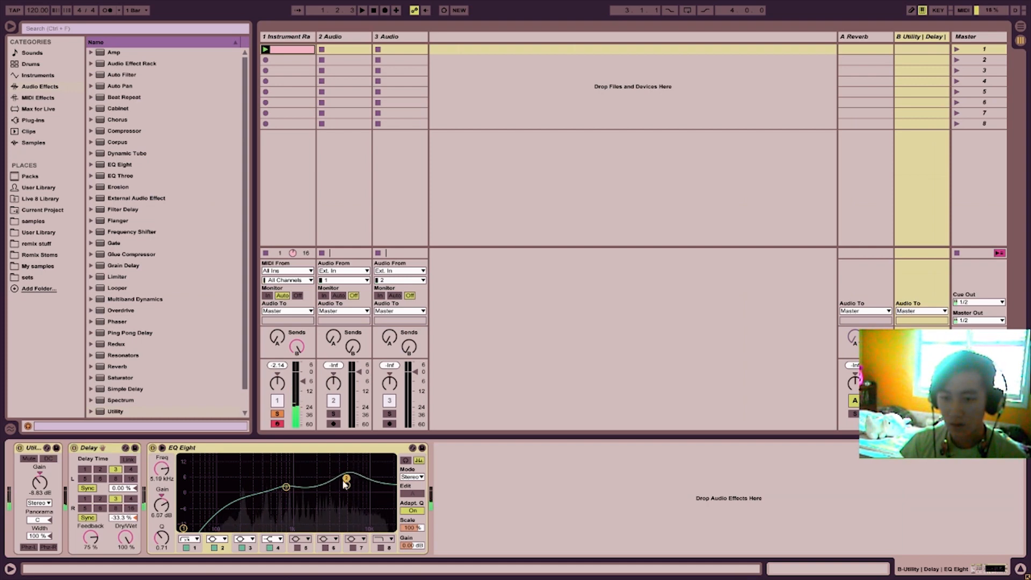
drag(161, 545, 161, 540)
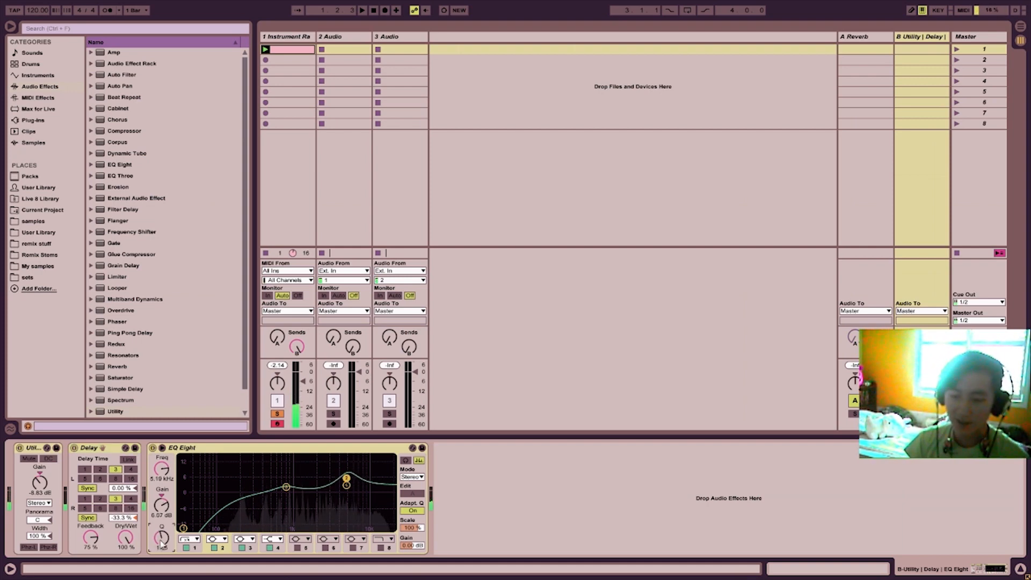
double_click(250, 449)
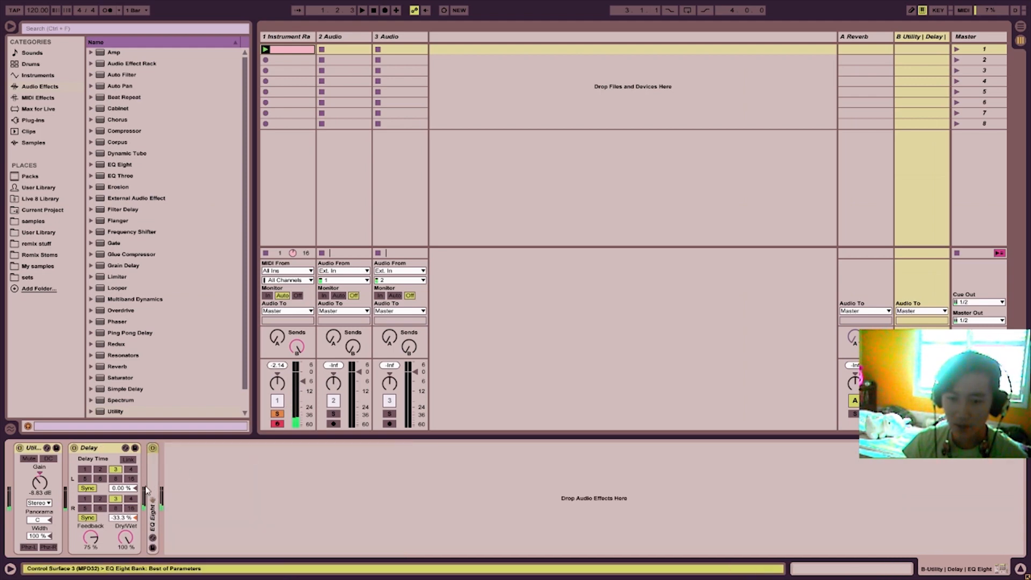
double_click(151, 491)
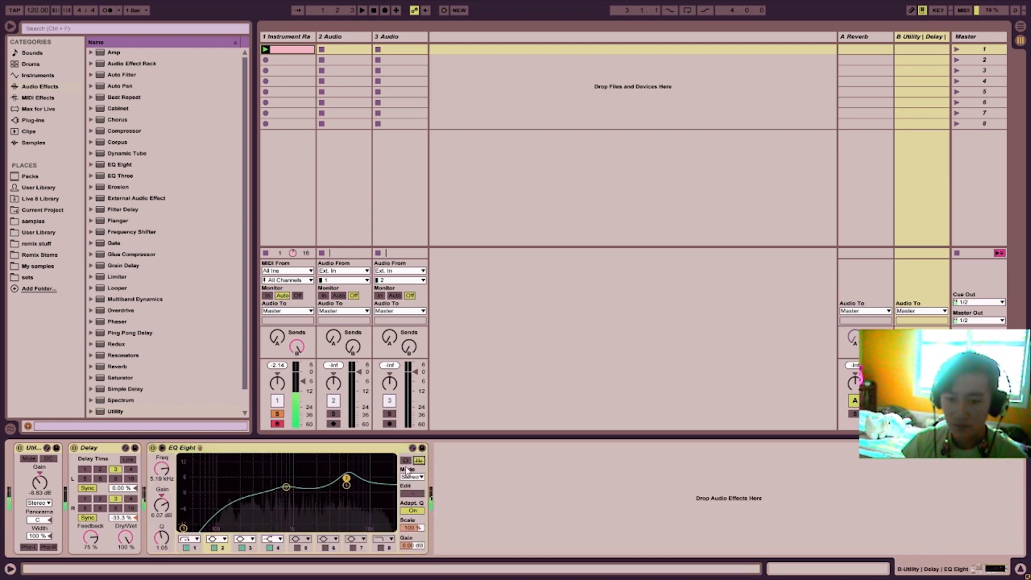
Step: Map Operator's filter frequency to Macro 2 of the Instrument Rack on the instrument track
click(289, 41)
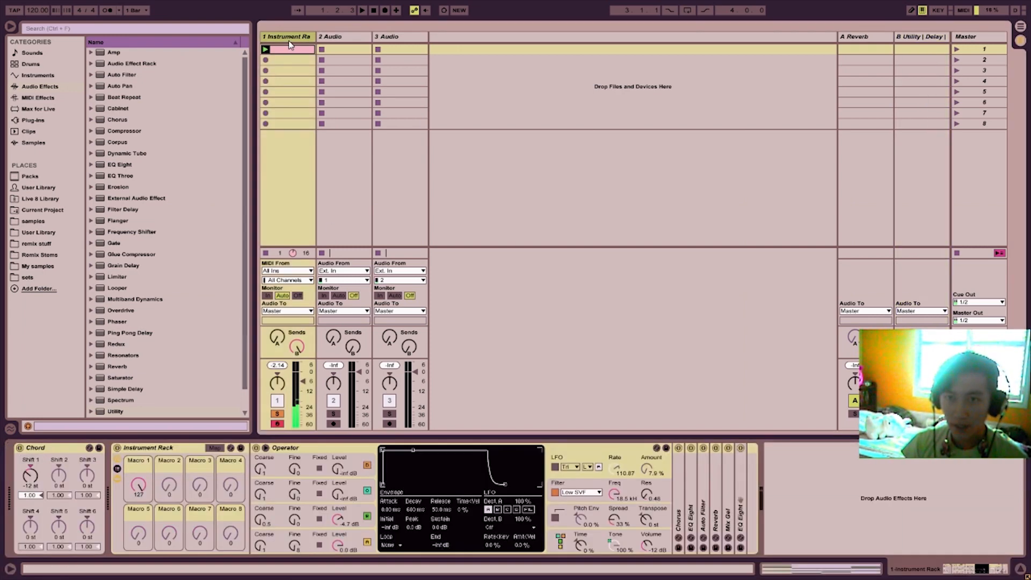
click(621, 495)
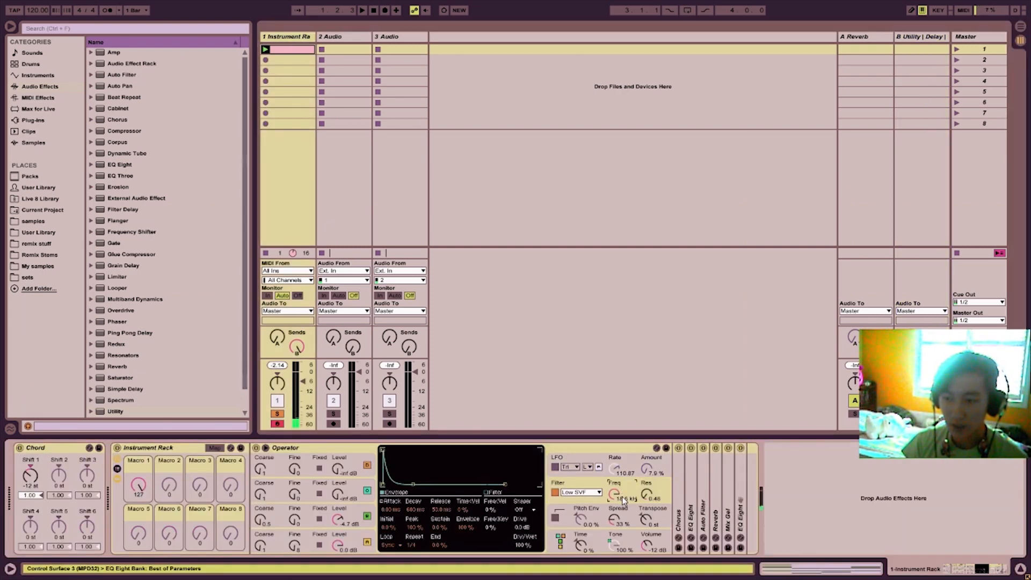
right_click(622, 496)
click(658, 438)
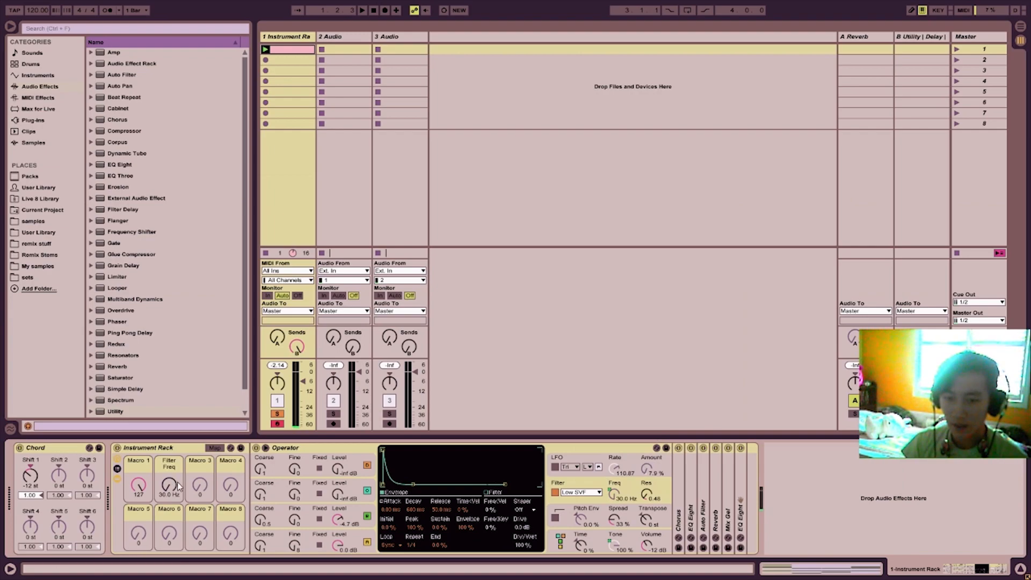
Step: Browse the installed packs to the High Sculptor rack in Tone Sculptors by LANDR & PerforModule
click(33, 176)
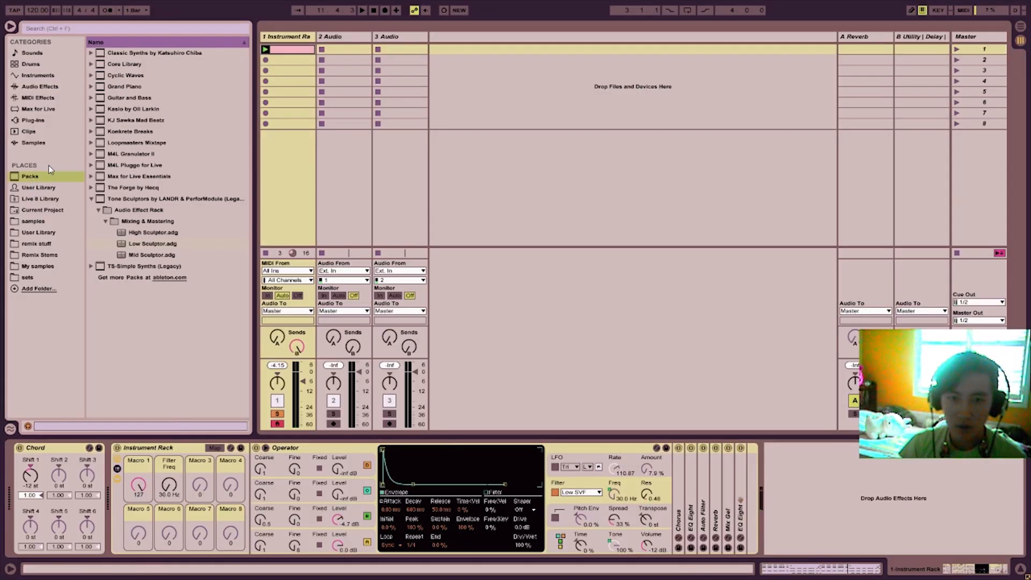
click(149, 199)
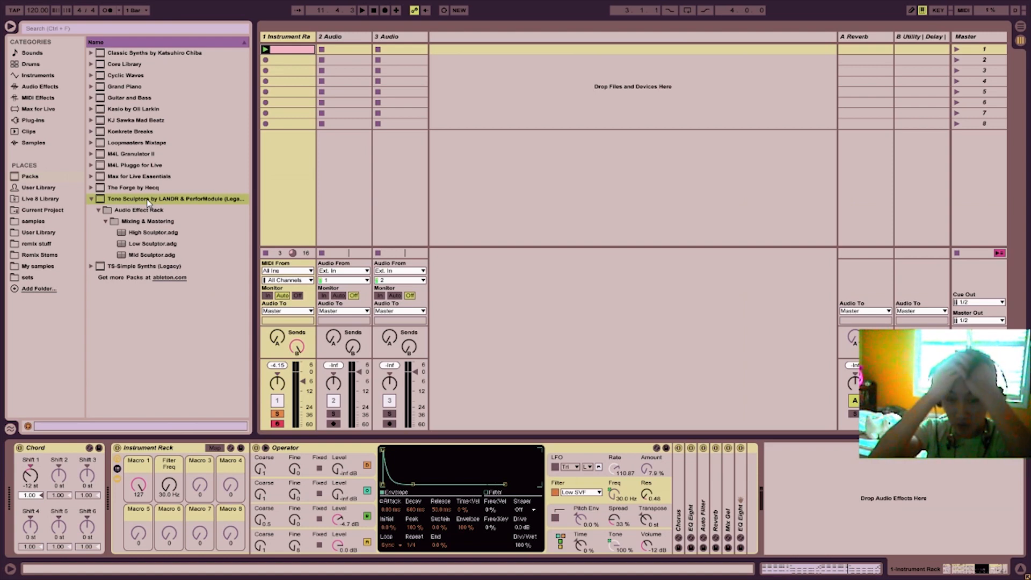
double_click(141, 232)
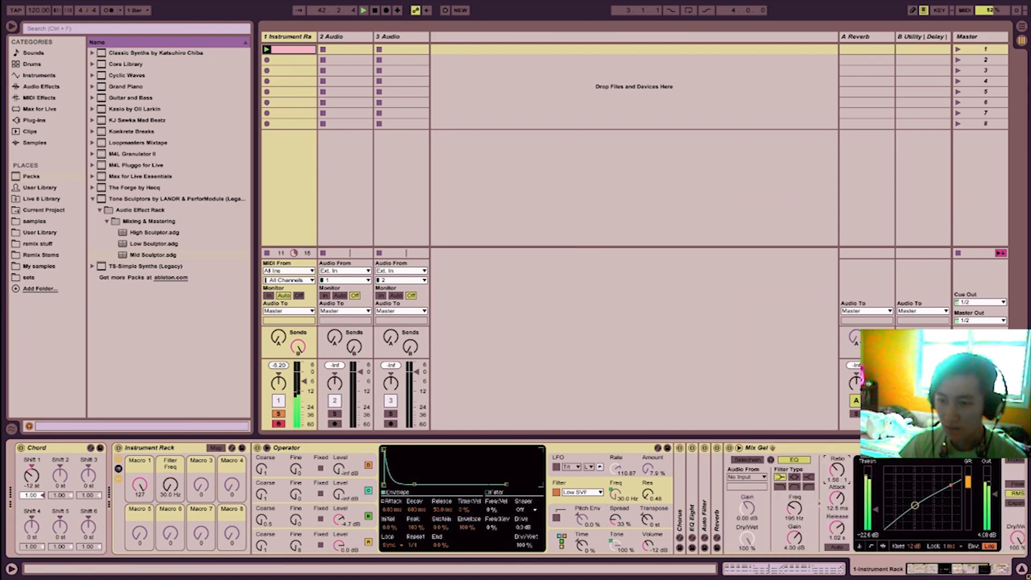
Step: Select return track B, and open the instrument track's first clip to show its MIDI notes
click(923, 36)
double_click(293, 49)
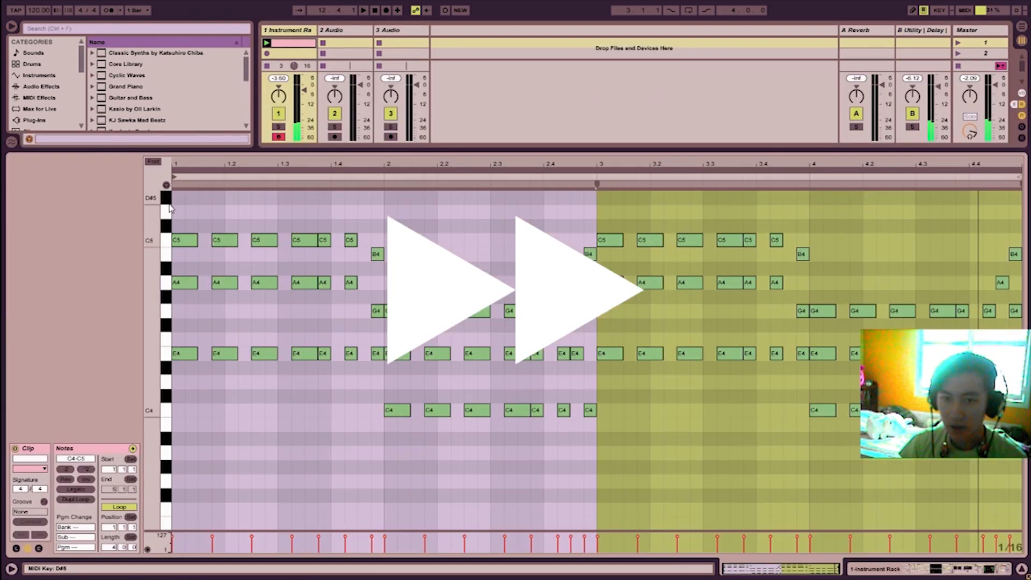
Step: Shift all of the clip's MIDI notes very slightly later in time off the grid, and play the clip
key(ctrl+a)
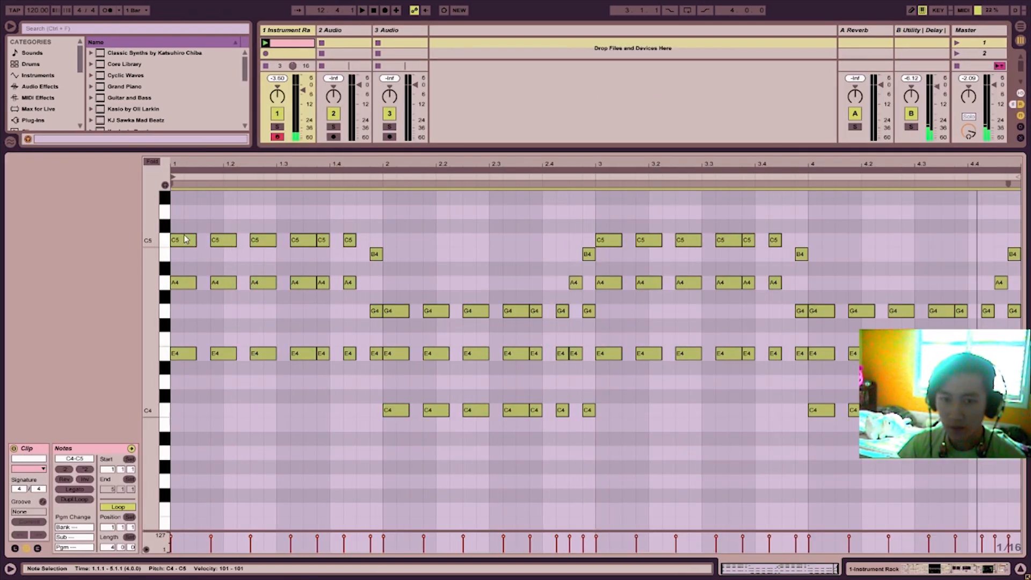
drag(177, 242, 180, 242)
key(space)
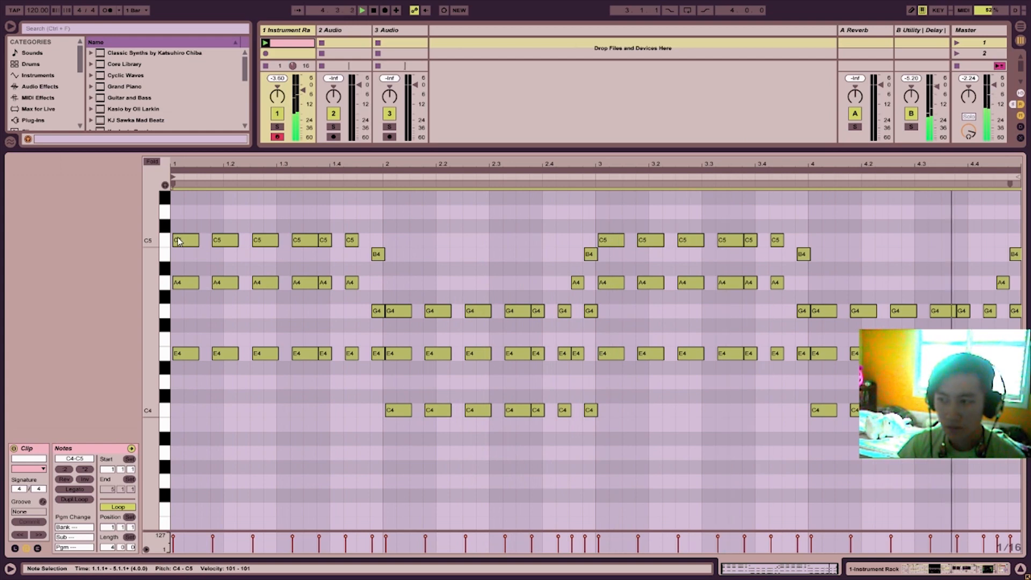
Step: On the instrument track's Instrument Rack, raise the Filter Freq macro to about 1.81 kHz and lower Macro 1 during playback
key(shift+Tab)
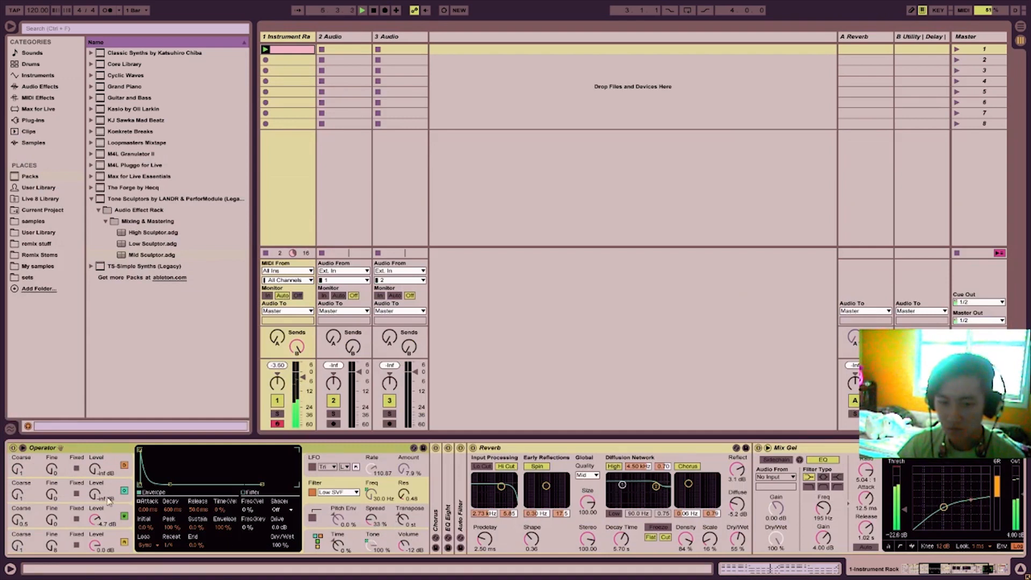
scroll(258, 468, left, 5)
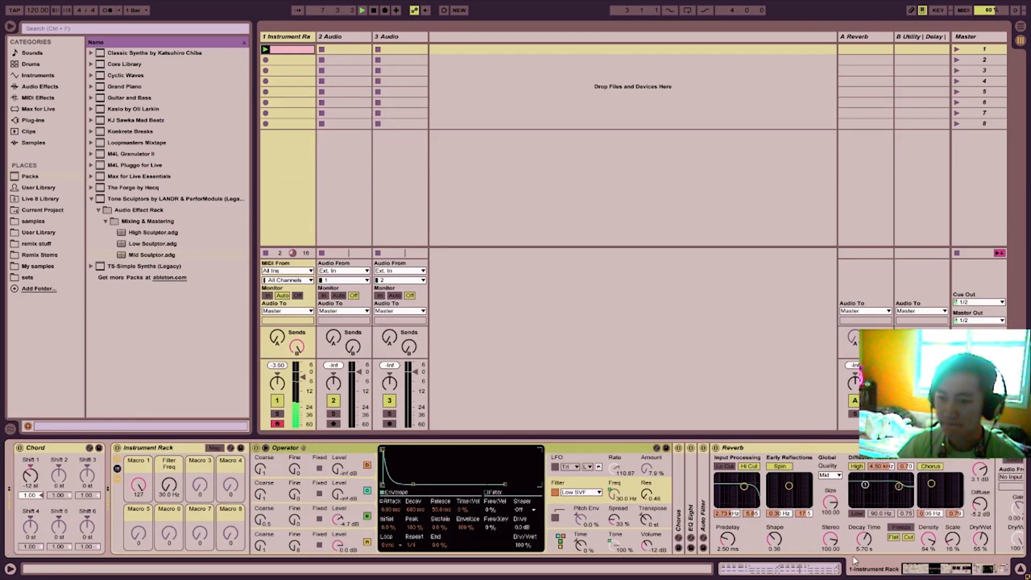
mouse_move(169, 486)
mouse_down()
mouse_move(169, 472)
mouse_move(169, 497)
mouse_move(138, 509)
mouse_move(181, 480)
mouse_move(169, 483)
mouse_move(169, 468)
mouse_up()
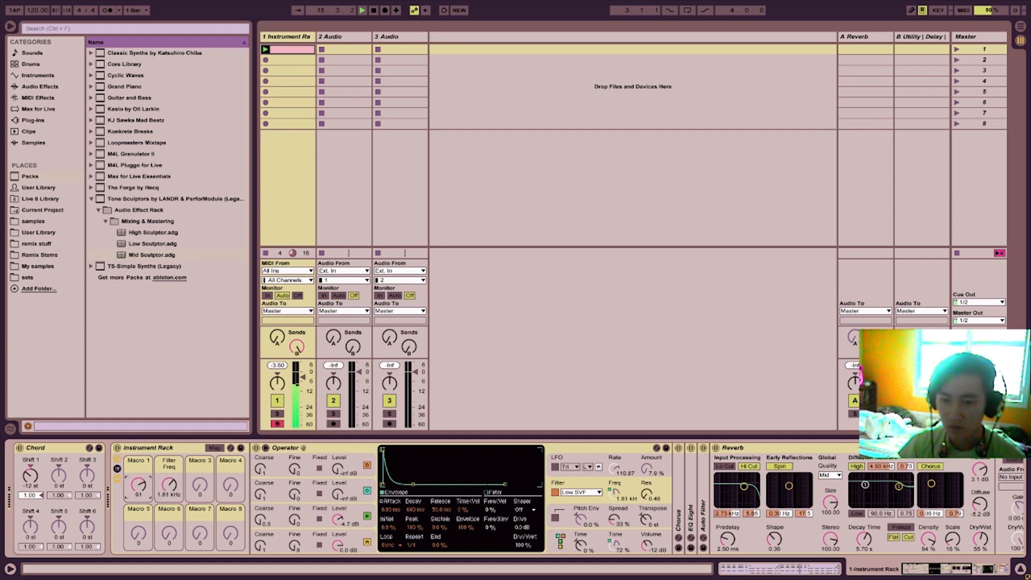
drag(139, 485, 169, 522)
Step: Select the Master track and show the list of available audio effects for it
click(988, 36)
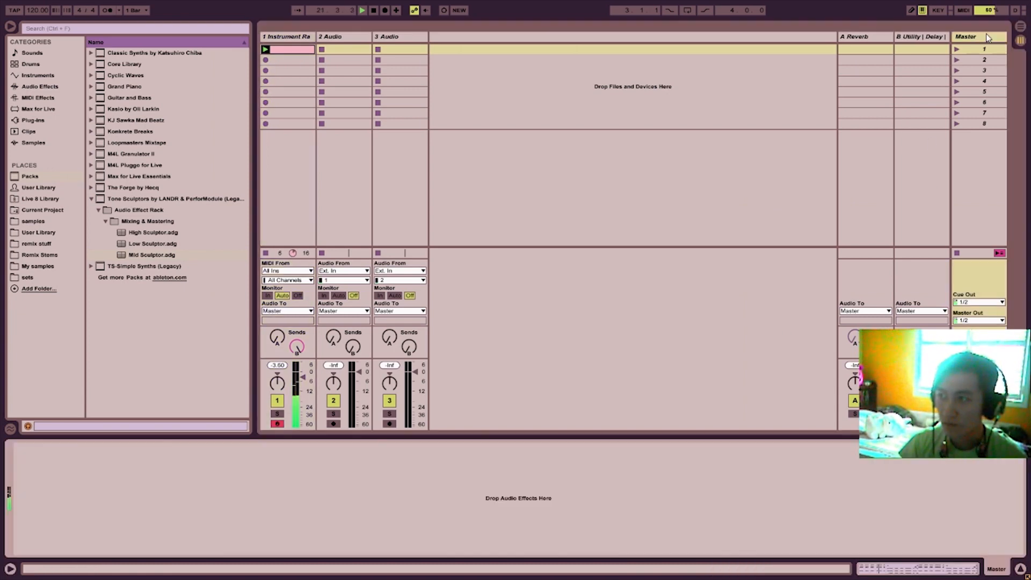
click(39, 86)
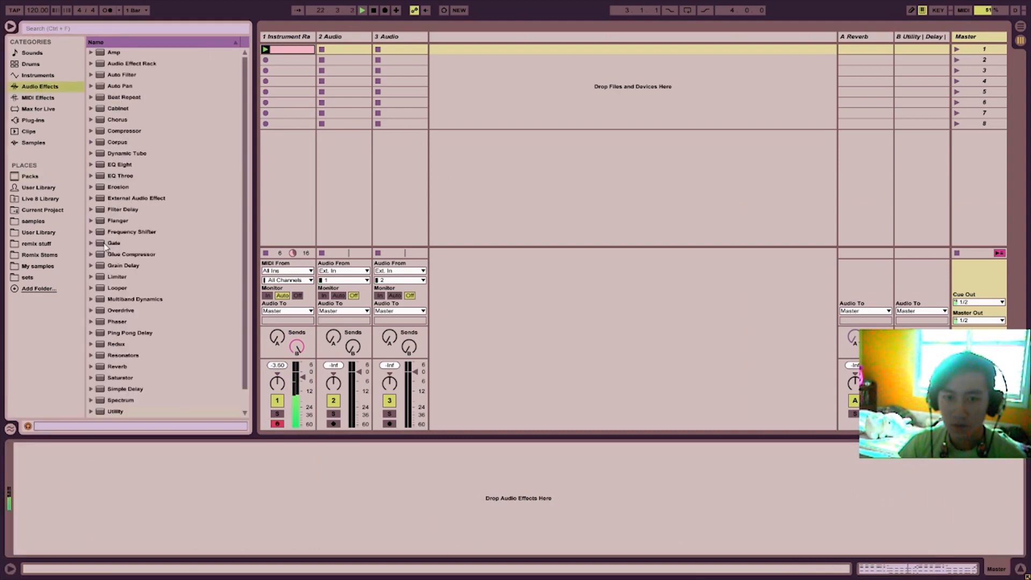